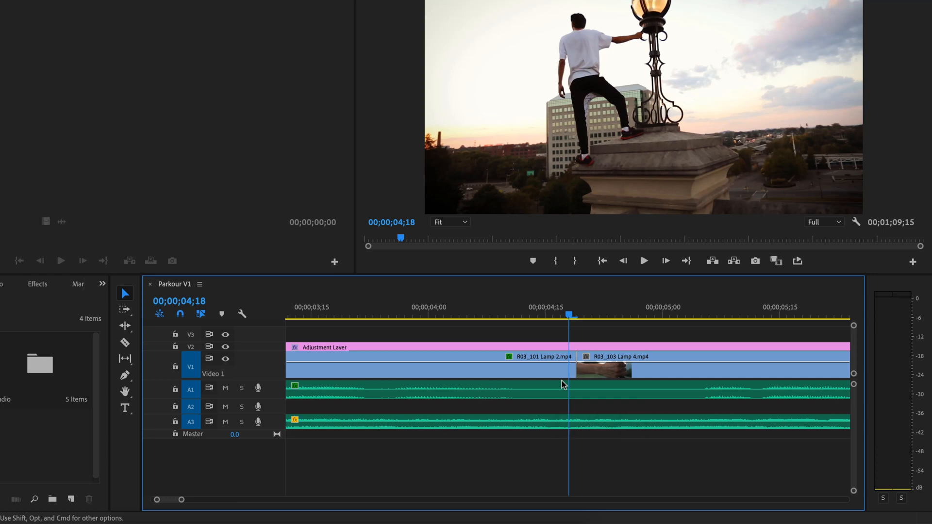
- Trim the end of the long music clip on A3 to the end of the video, with the whole sequence fitted in the timeline
key(backslash)
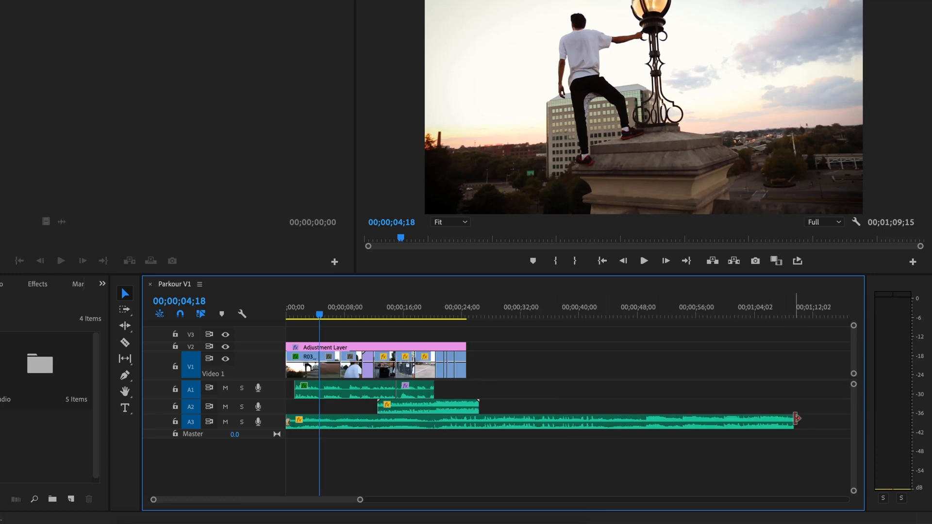
drag(793, 421, 464, 428)
key(backslash)
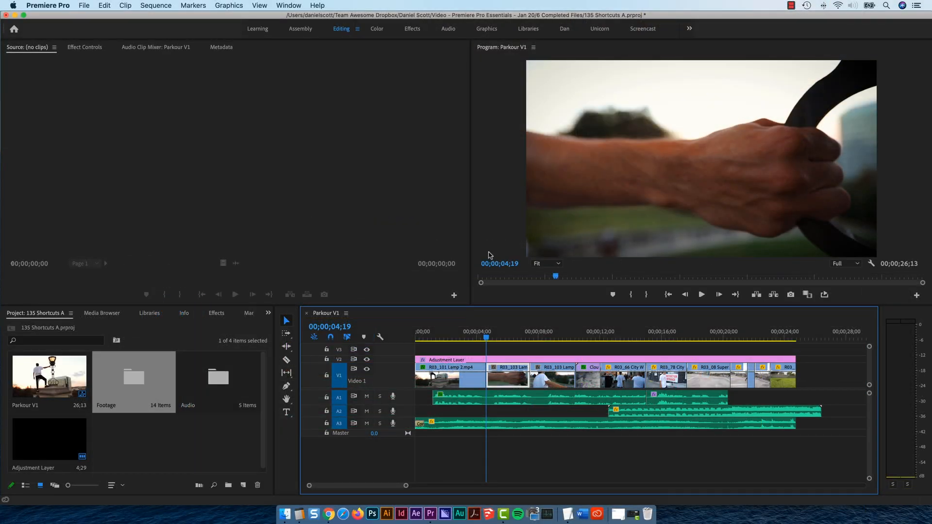
- Switch to Chrome, examine the tilde key's location in the image results, including the MacBook Pro keyboard picture, and return to Premiere Pro
key(super+Tab)
key(super+Tab)
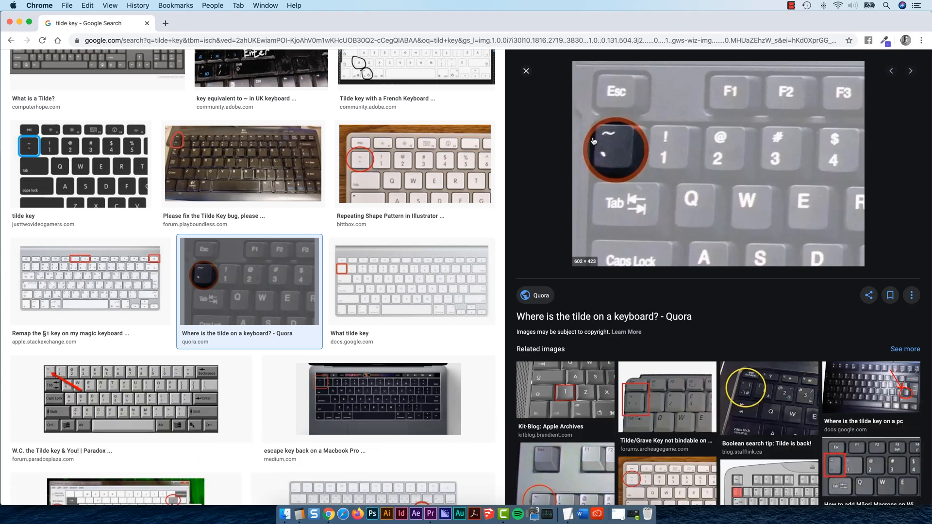
click(403, 389)
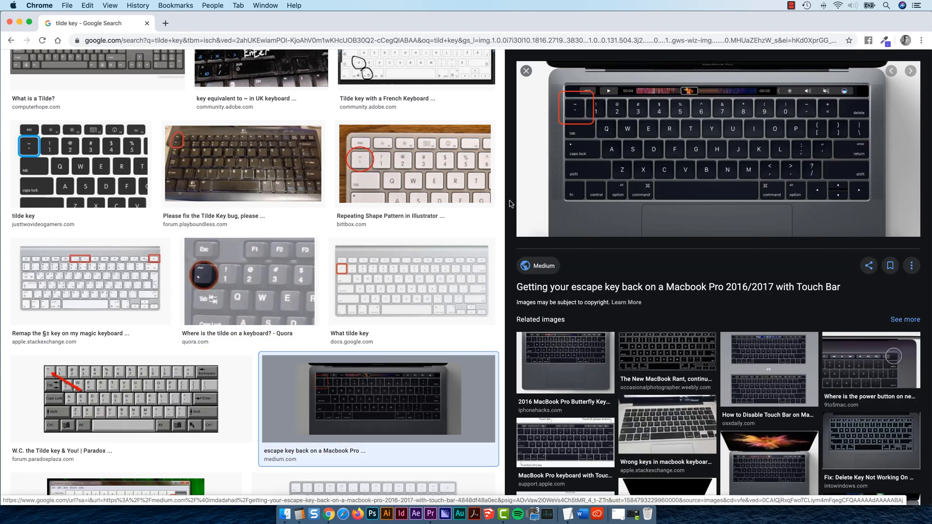
key(super+Tab)
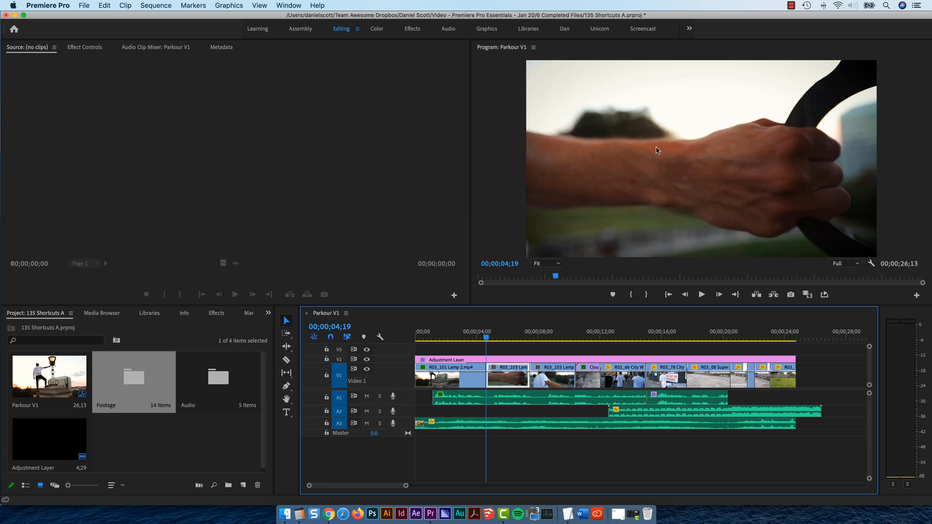
- View the Program monitor and the opened Footage bin each at full window size, restoring the normal layout after each
key(grave)
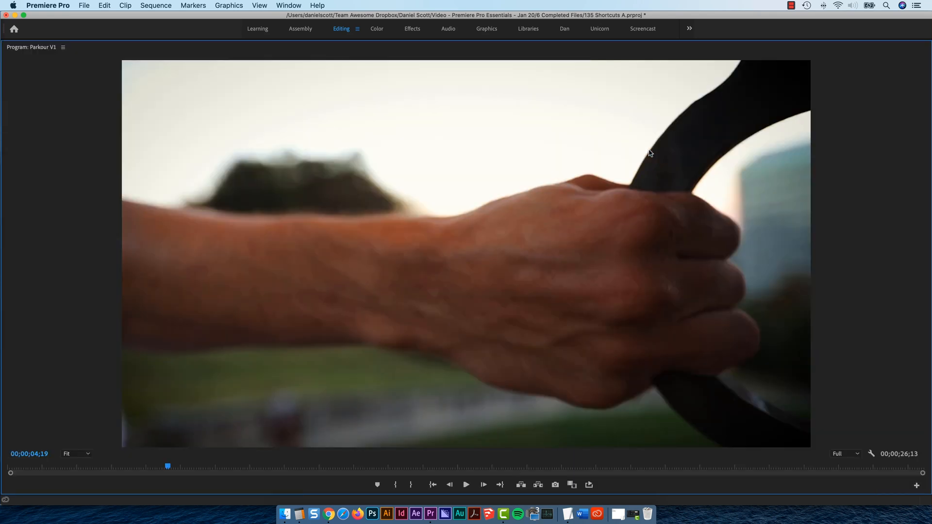
key(grave)
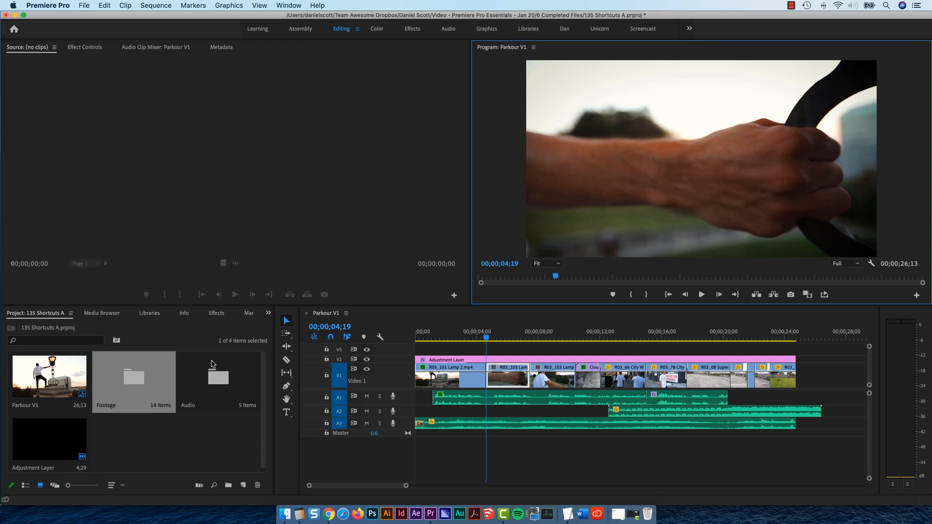
double_click(130, 387)
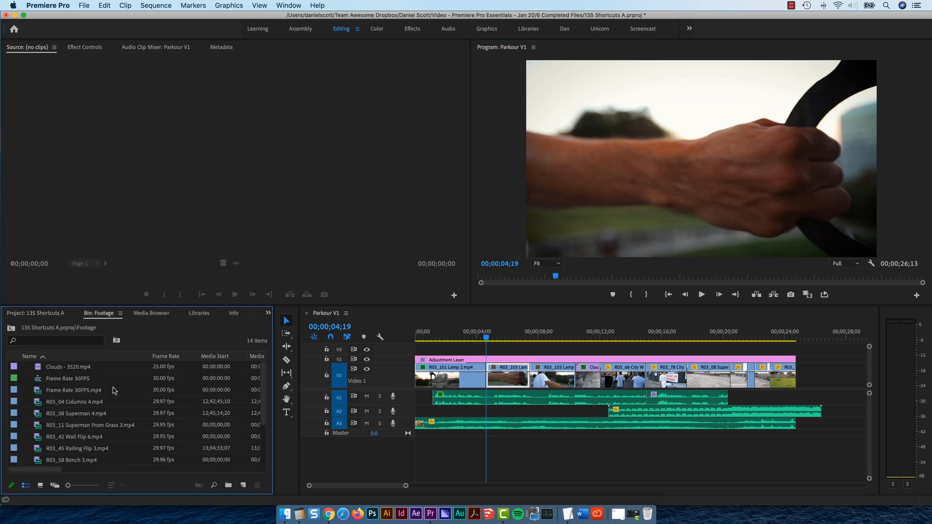
scroll(266, 400, down, 1)
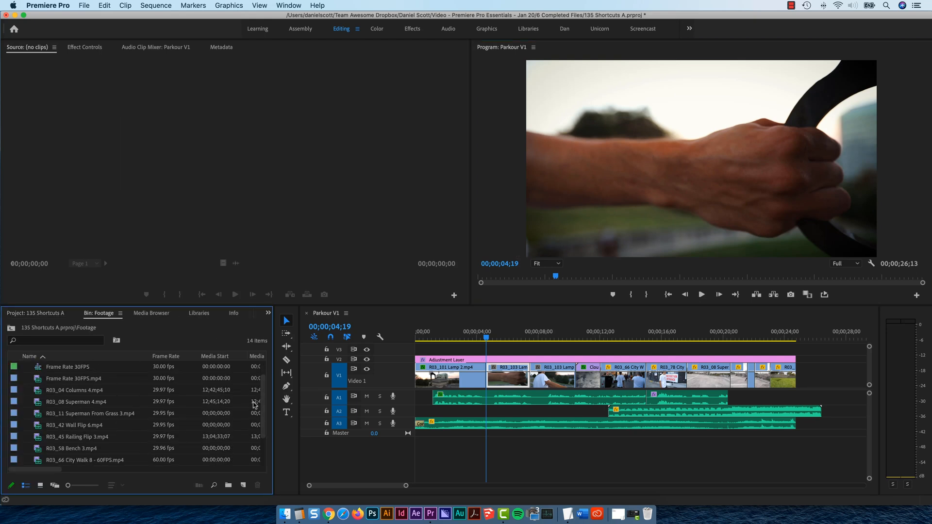
key(grave)
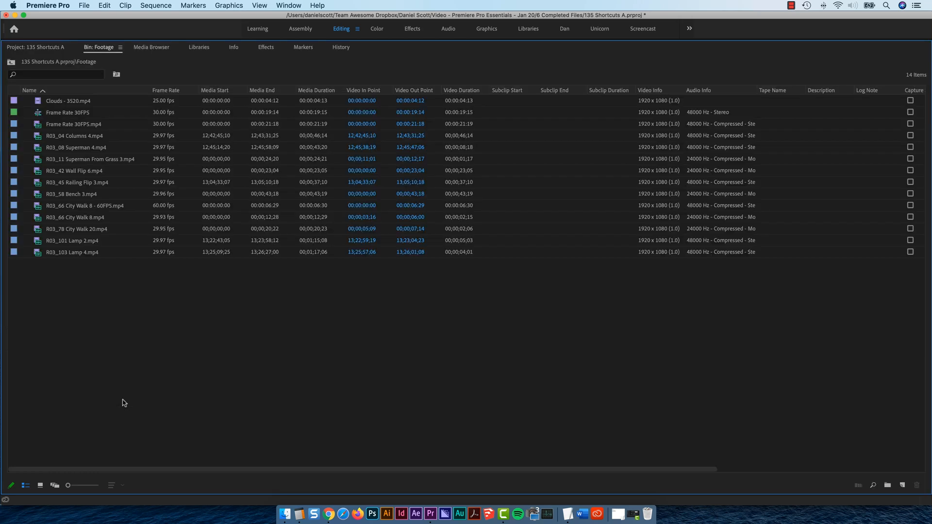
key(grave)
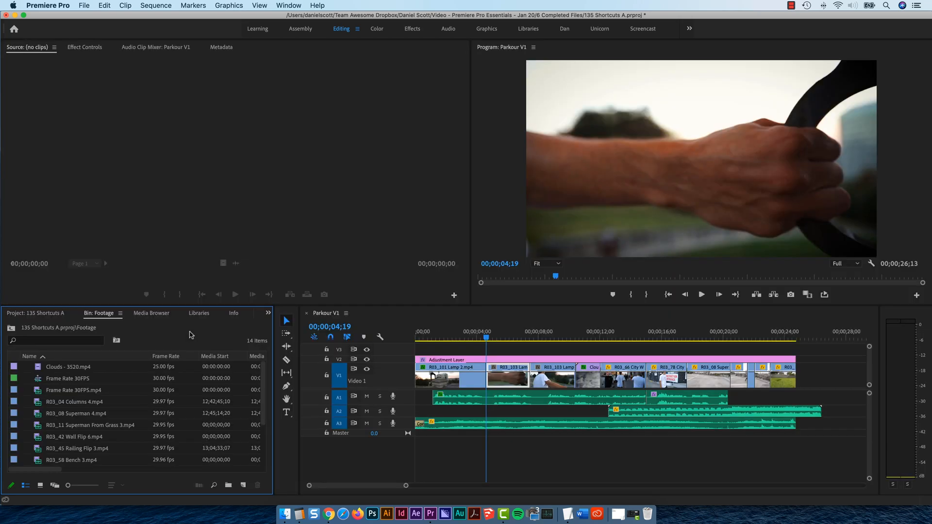
- View the Parkour V1 timeline at full window size, enlarge its time scale and restore the normal layout
key(grave)
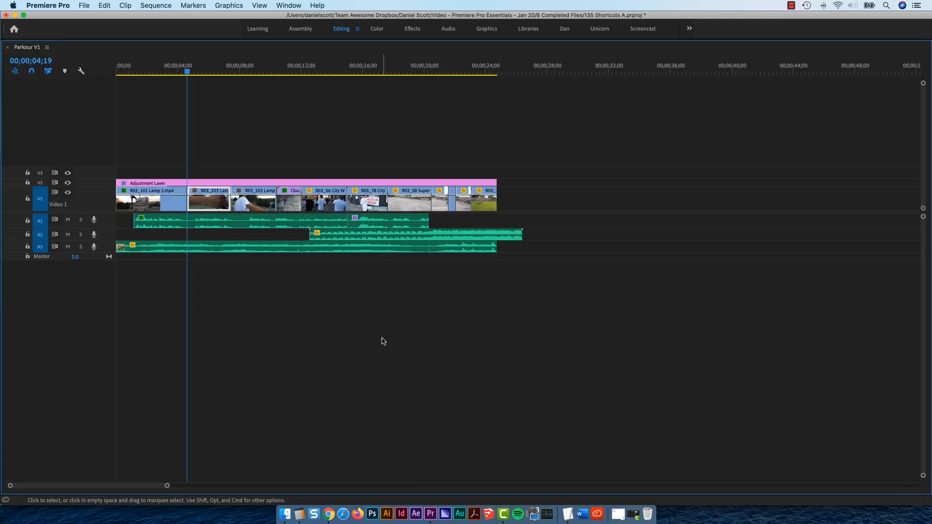
key(equal)
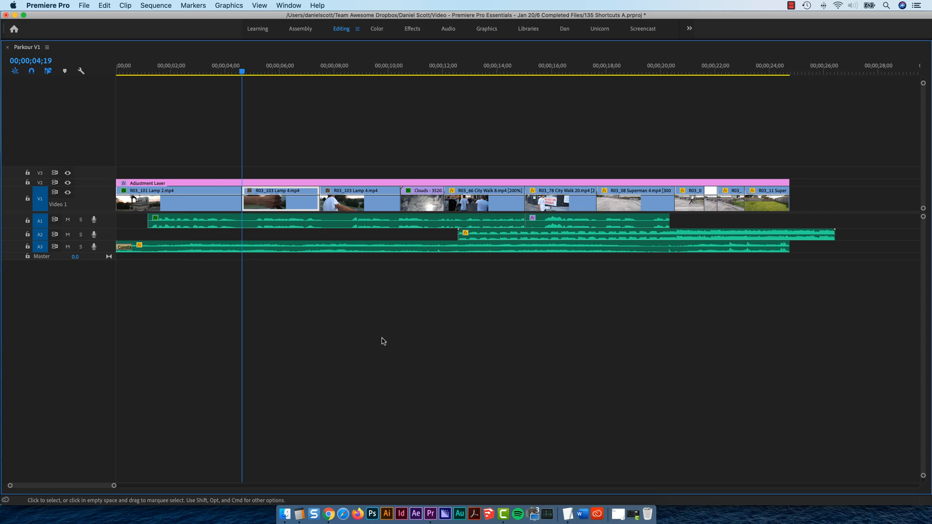
key(grave)
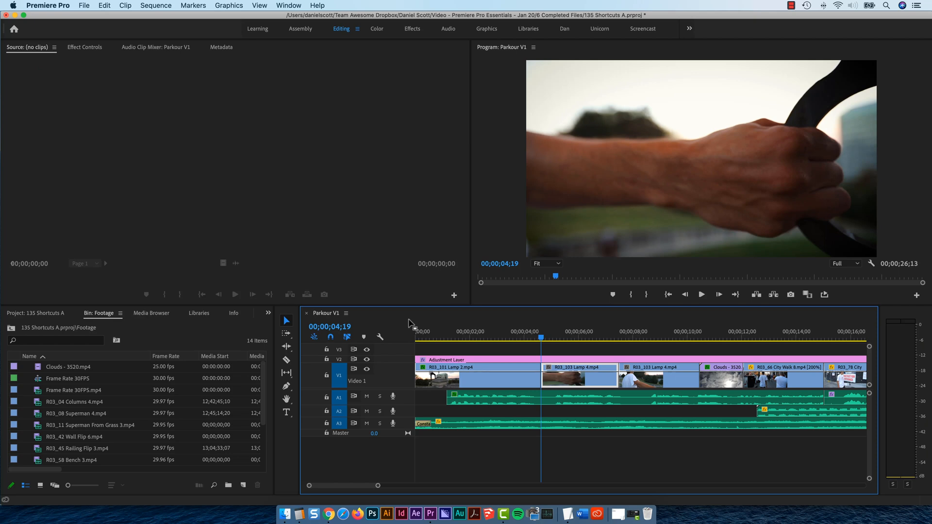
- Move the playhead to the start of the first R03_103 Lamp 4.mp4 clip and on to 00;00;12;17 in the City Walk 8 clip
key(super+Tab)
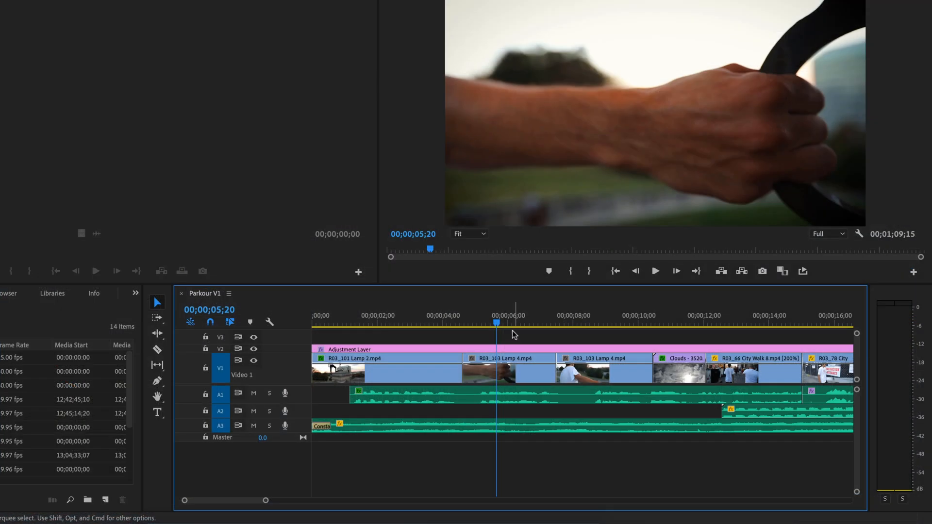
drag(497, 322, 463, 326)
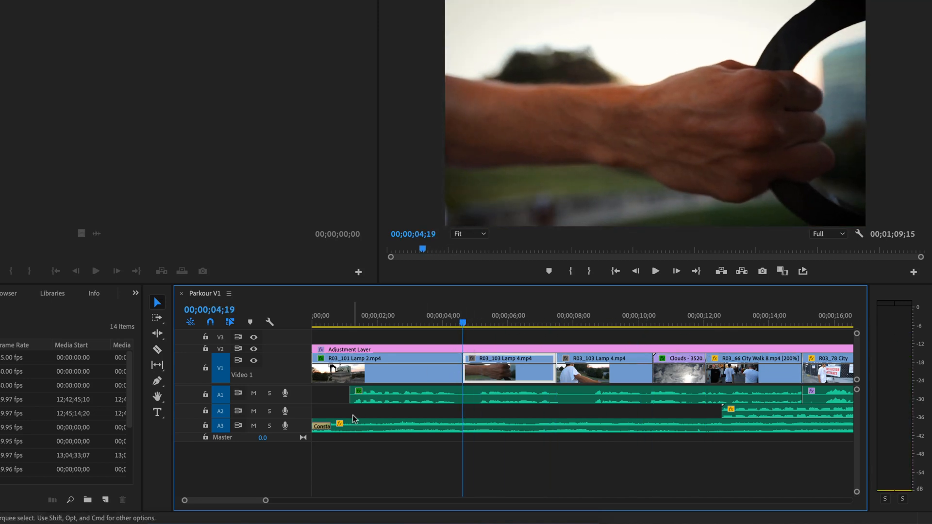
drag(464, 322, 645, 326)
click(722, 323)
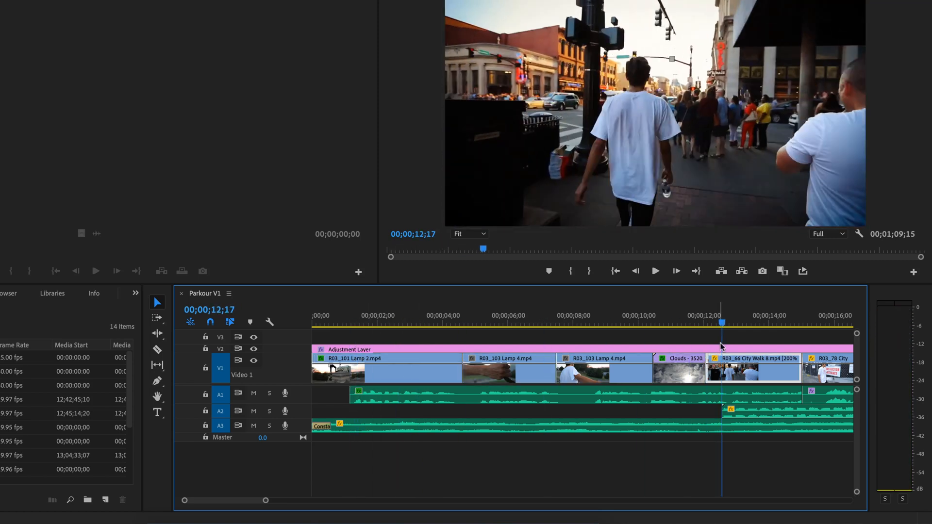
- Select the R03_101 Lamp 2.mp4 clip, show its effect settings and move the playhead from 00;00;02;14 towards its second Position and Scale keyframes
click(403, 376)
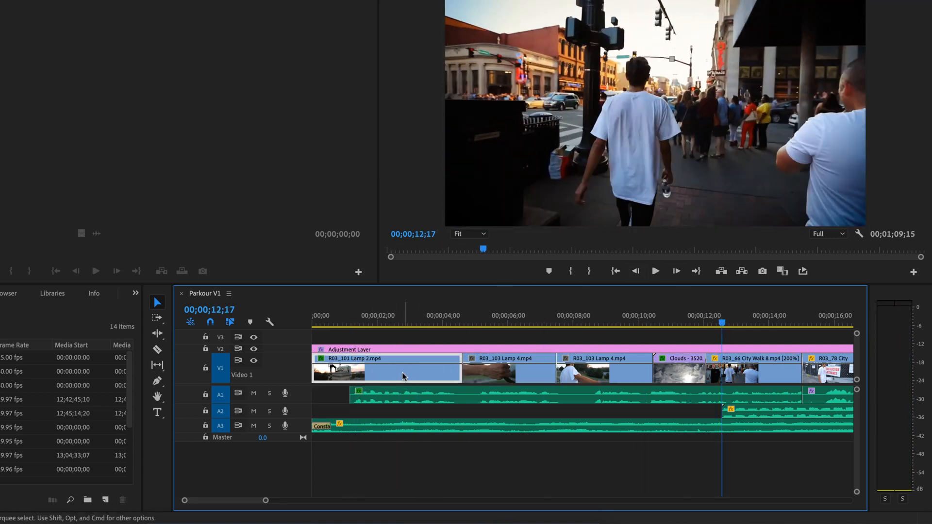
click(393, 324)
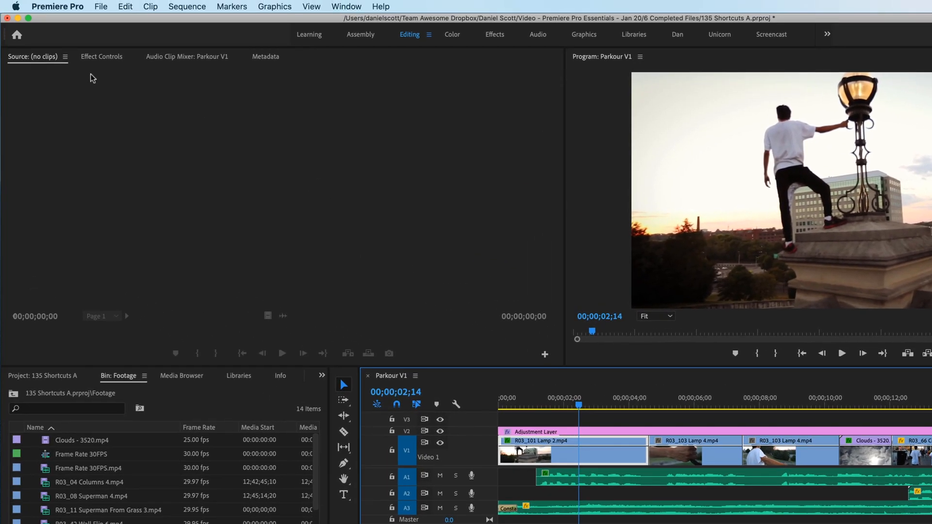
click(97, 59)
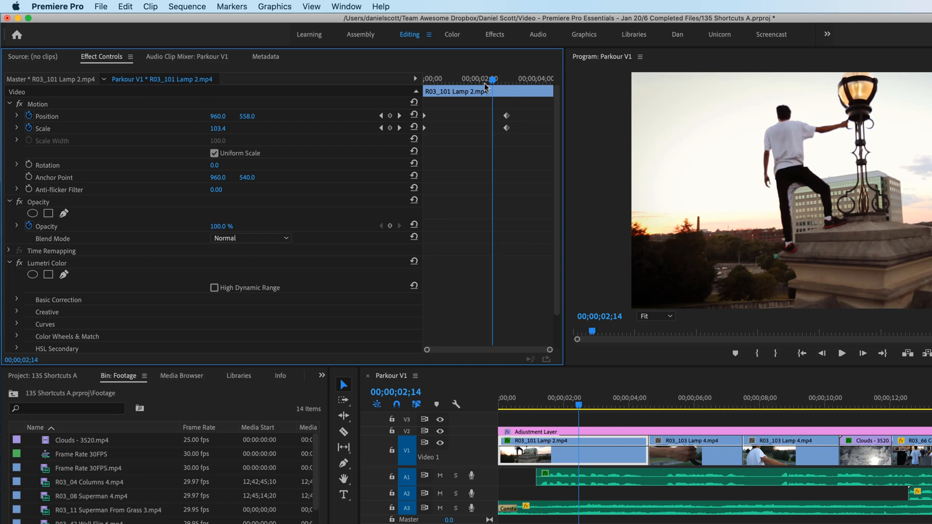
drag(493, 80, 500, 84)
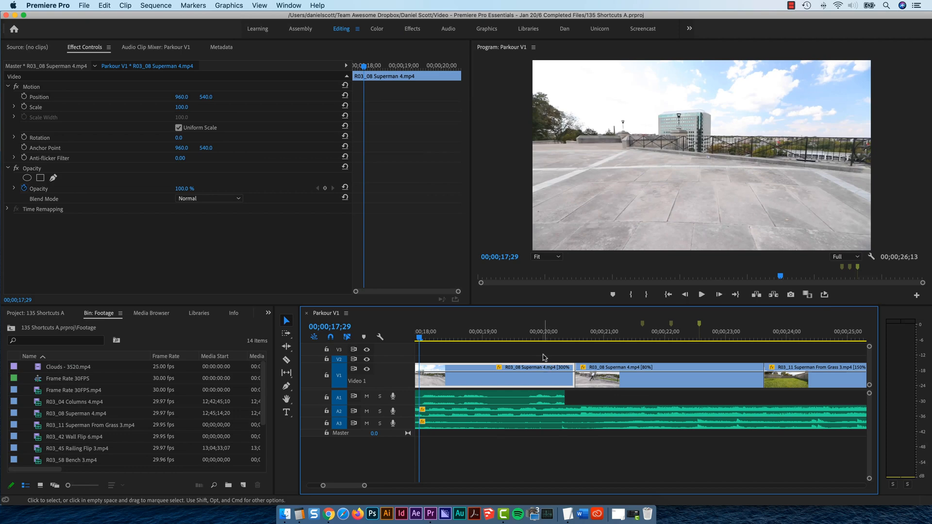
- Play the sequence from 00;00;17;29 and split the 80% R03_08 Superman 4.mp4 clip at the first marker, 00;00;21;19
key(space)
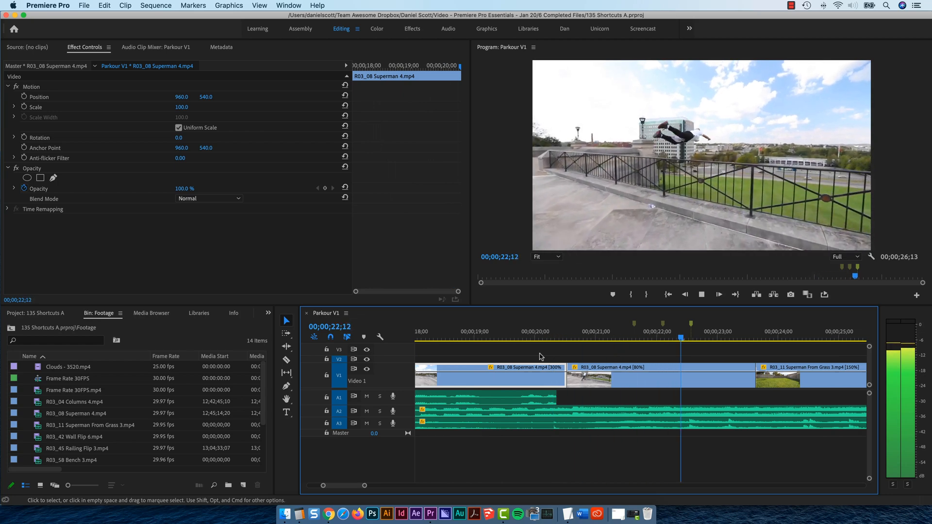
key(space)
key(j)
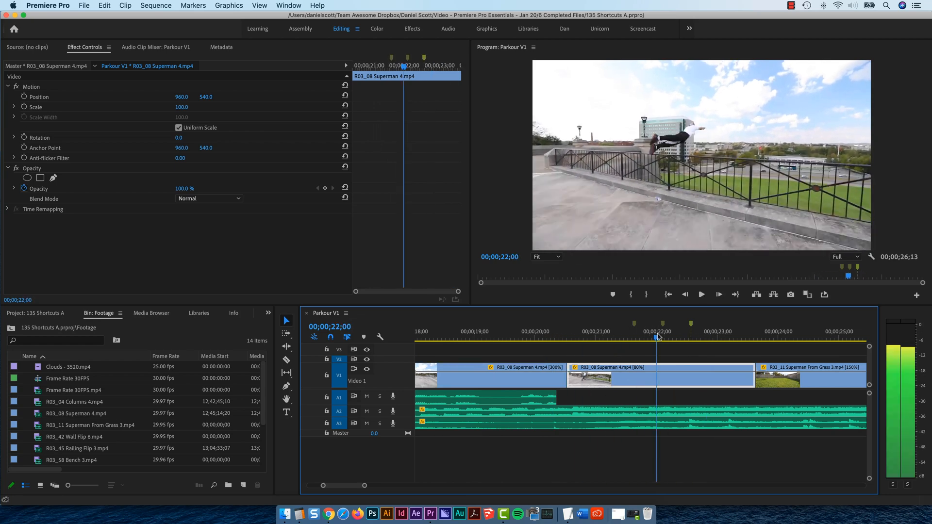
key(k)
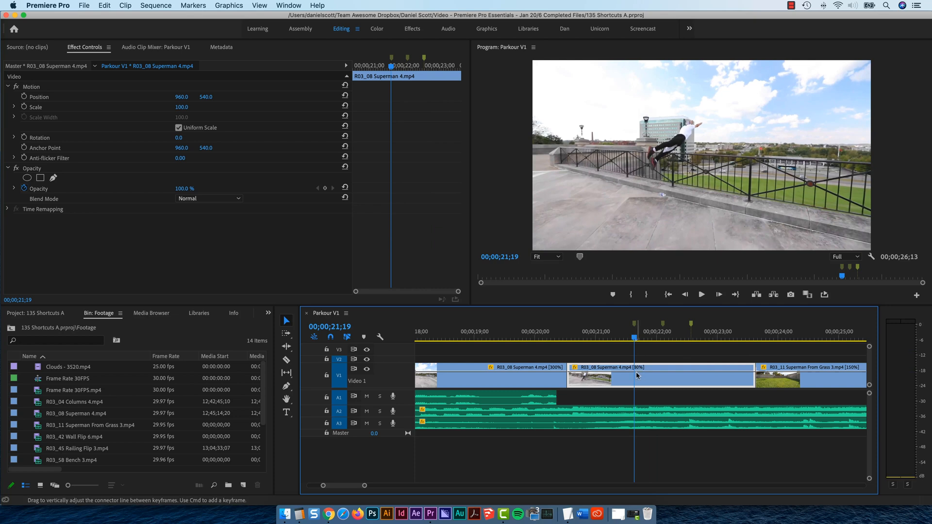
key(super+k)
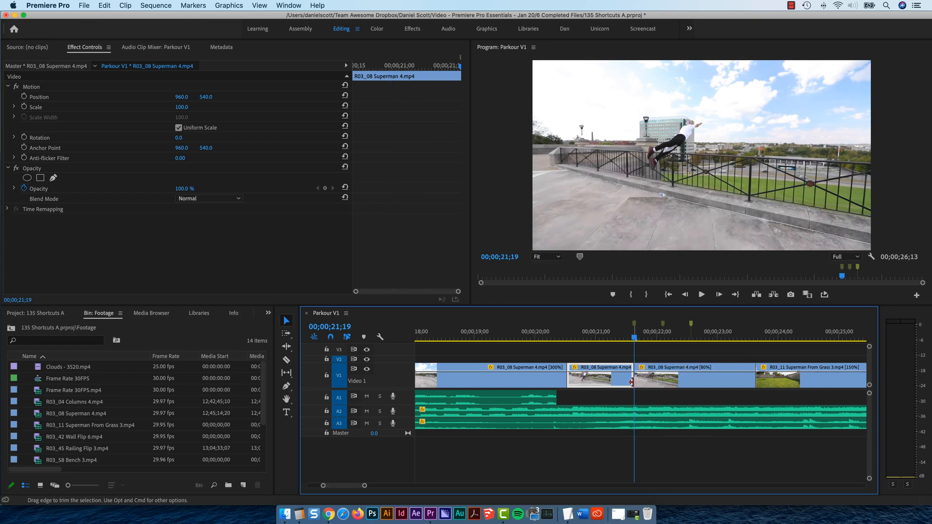
- Split the R03_08 Superman 4.mp4 clip at the second and third markers, 00;00;22;03 and 00;00;22;17, and again at 00;00;22;28
click(663, 336)
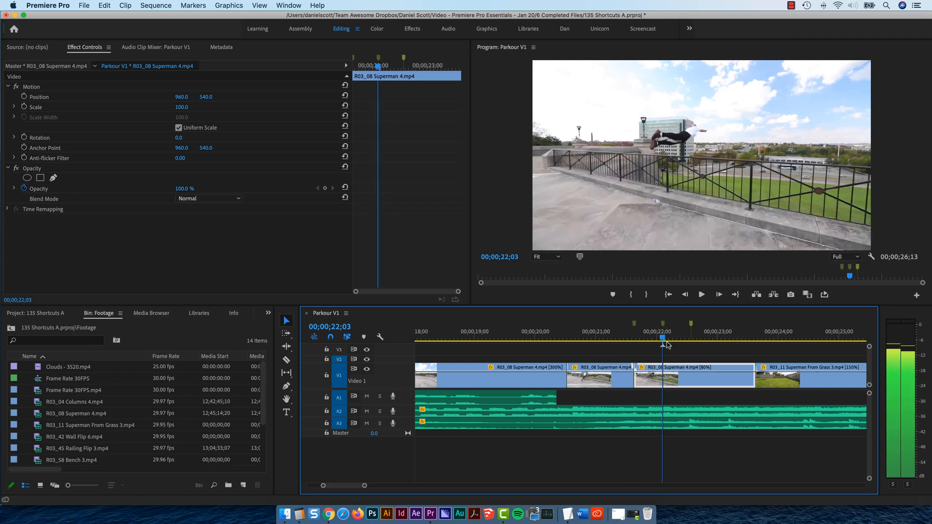
key(super+k)
drag(669, 343, 691, 343)
key(super+k)
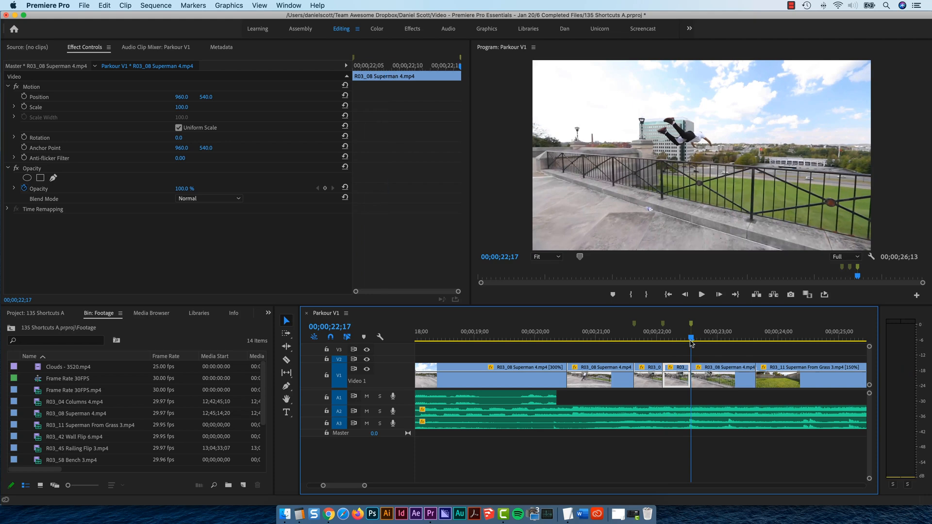
key(space)
key(space)
key(super+k)
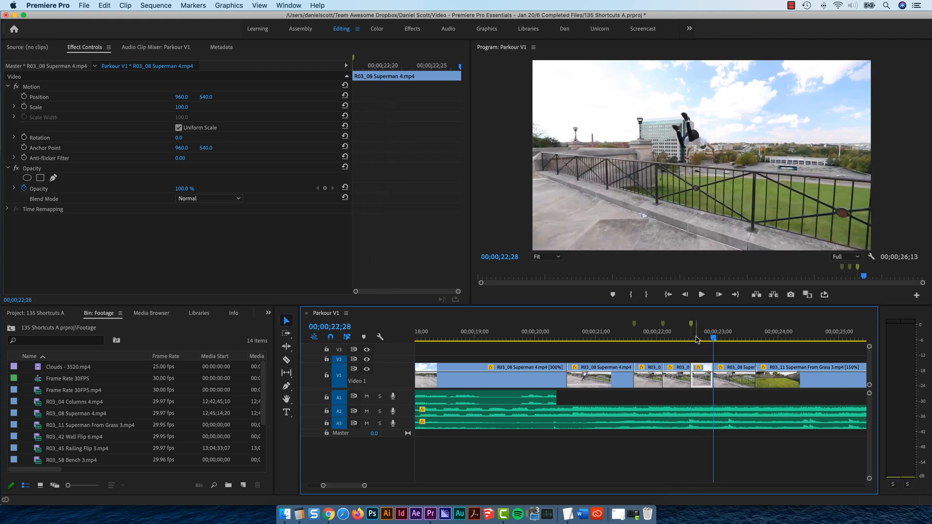
- Delete the Superman pieces between the first two markers and just after the third marker, leaving gaps in their place
click(653, 383)
key(Delete)
click(700, 383)
key(Delete)
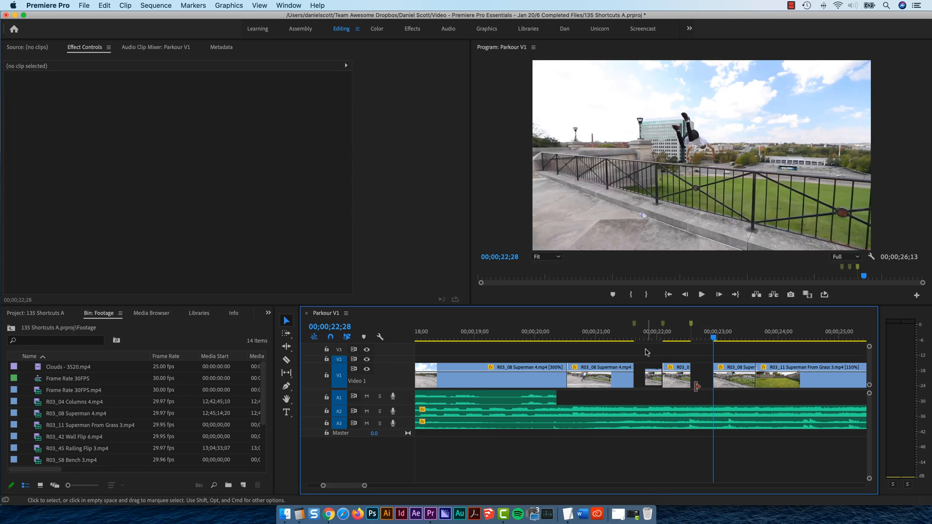
- Close the two gaps between the remaining Superman pieces on V1
click(648, 371)
key(Delete)
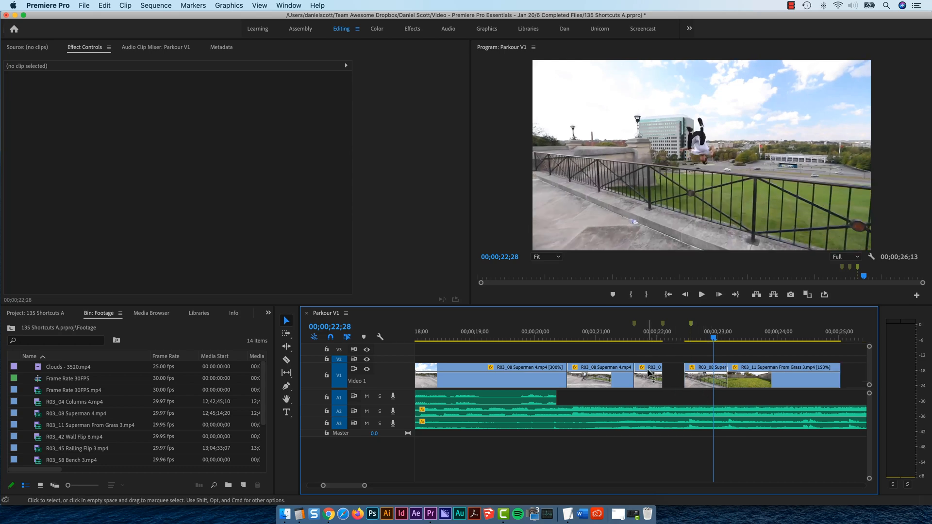
click(674, 372)
key(Delete)
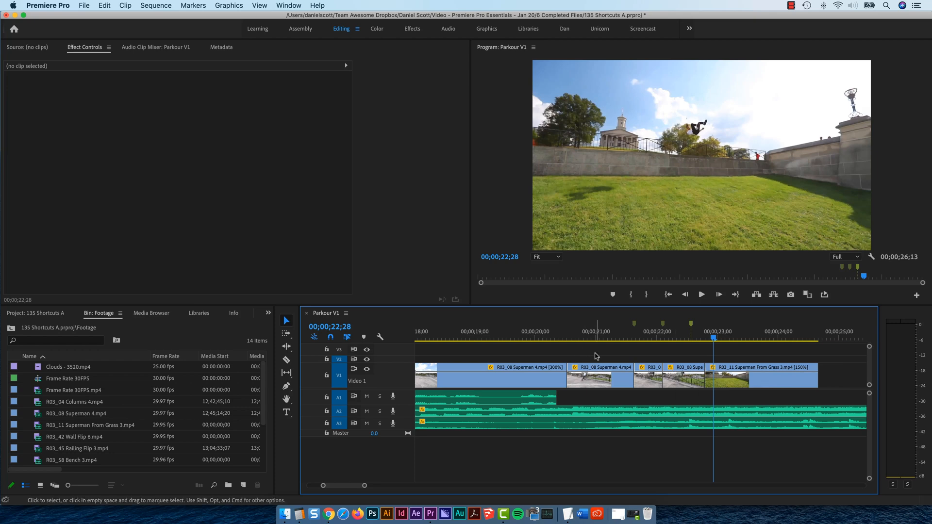
- Undo the closing of the gaps and the deletion of the two Superman pieces
key(super+z)
key(super+z)
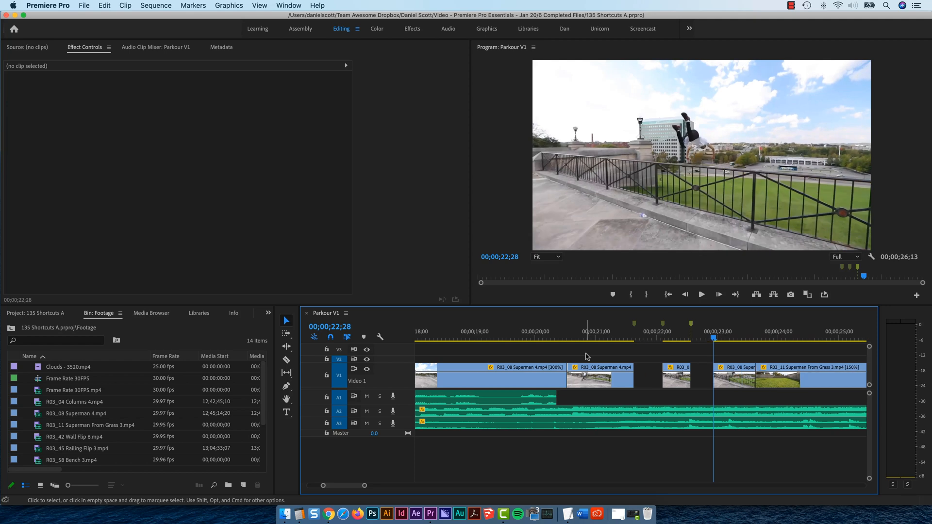
key(super+shift+z)
key(super+shift+z)
- Ripple delete the Superman pieces between the first two markers and between the third marker and 00;00;22;28, leaving no gaps
click(656, 366)
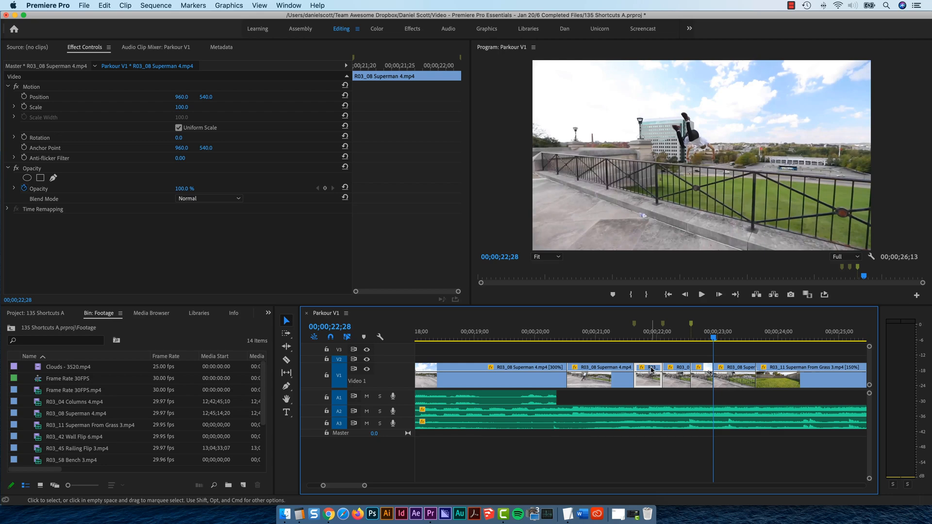
key(shift+Delete)
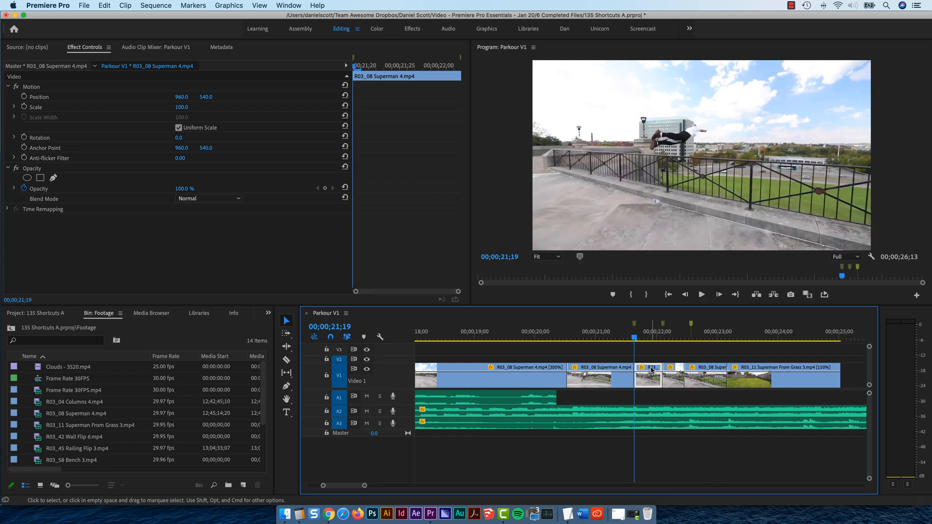
drag(668, 368, 677, 367)
key(shift+Delete)
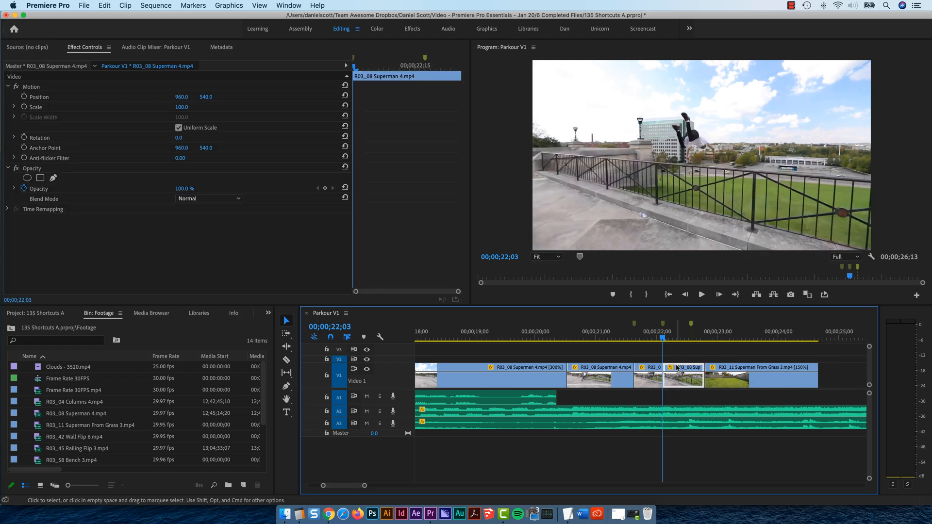
- Undo the last ripple delete of the Superman piece and redo it
key(super+z)
key(super+shift+z)
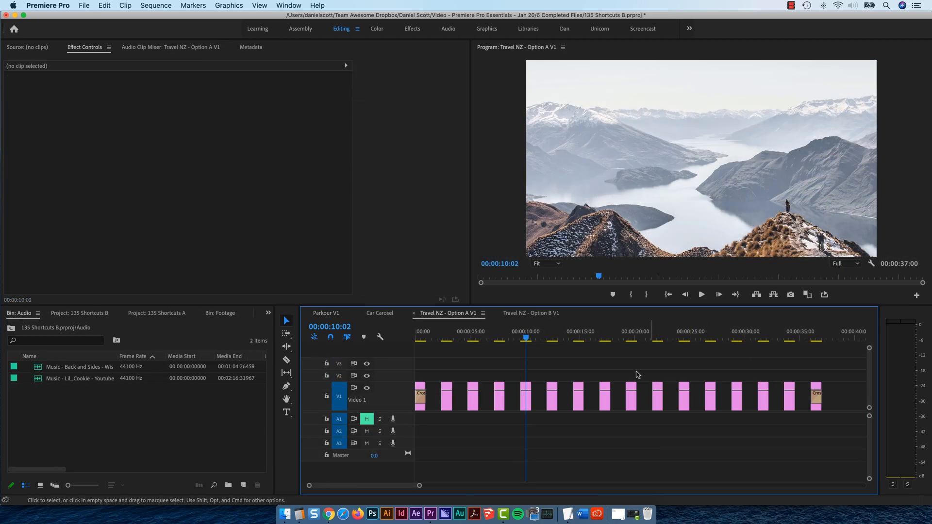
- Close all the gaps between the V1 clips in Travel NZ - Option A V1 at once, and undo the change
drag(848, 367, 415, 397)
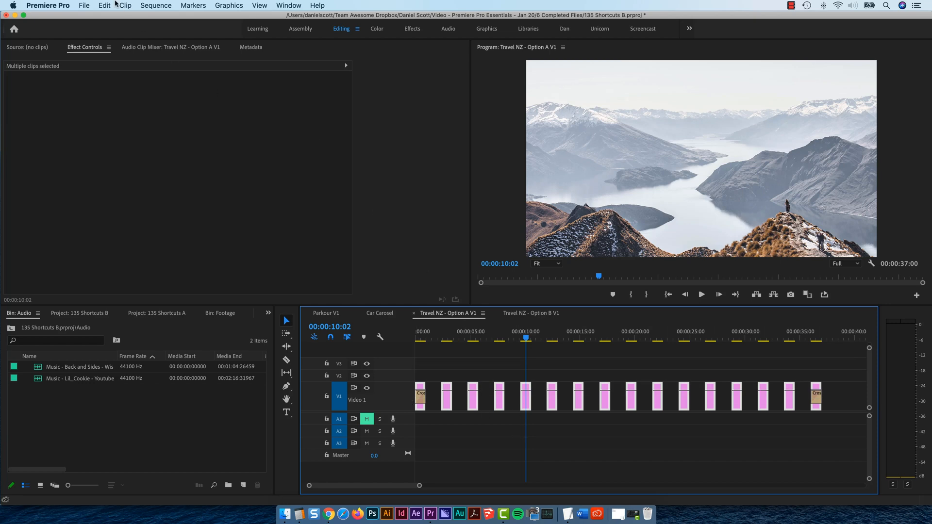
click(155, 6)
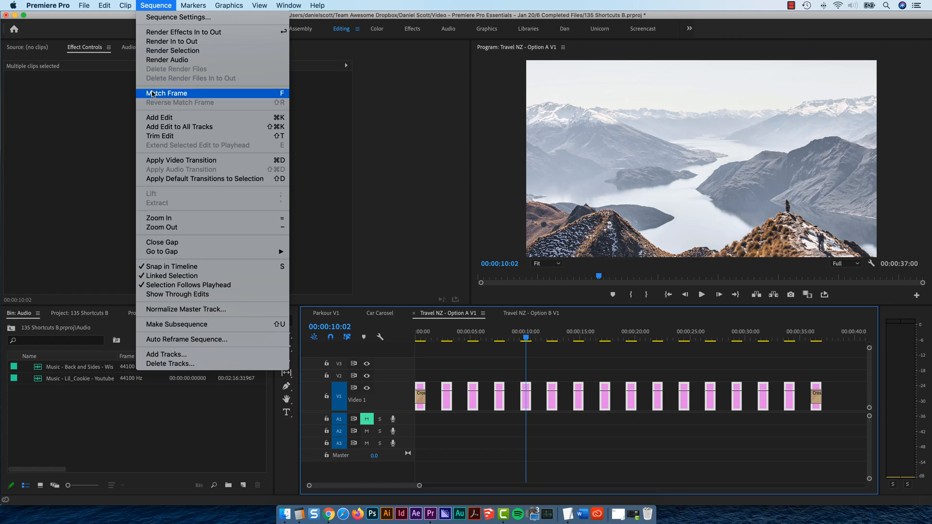
click(190, 243)
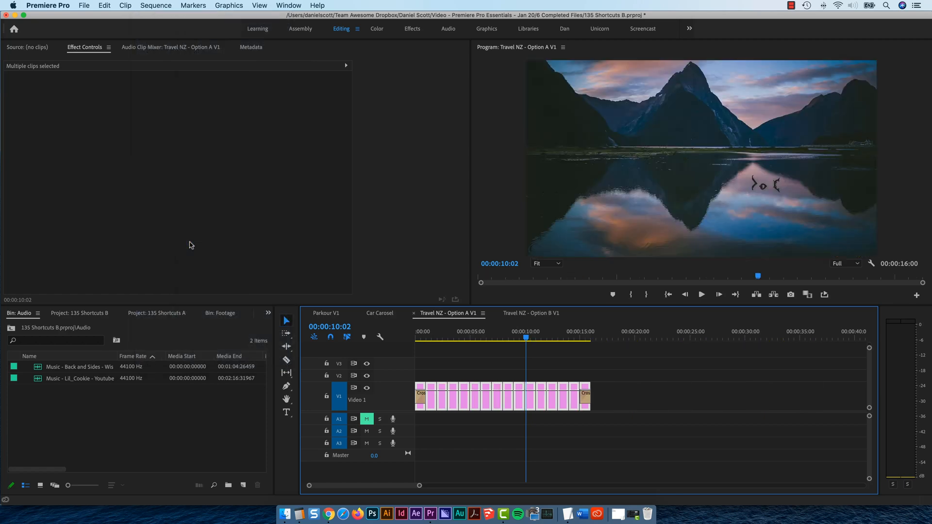
key(super+z)
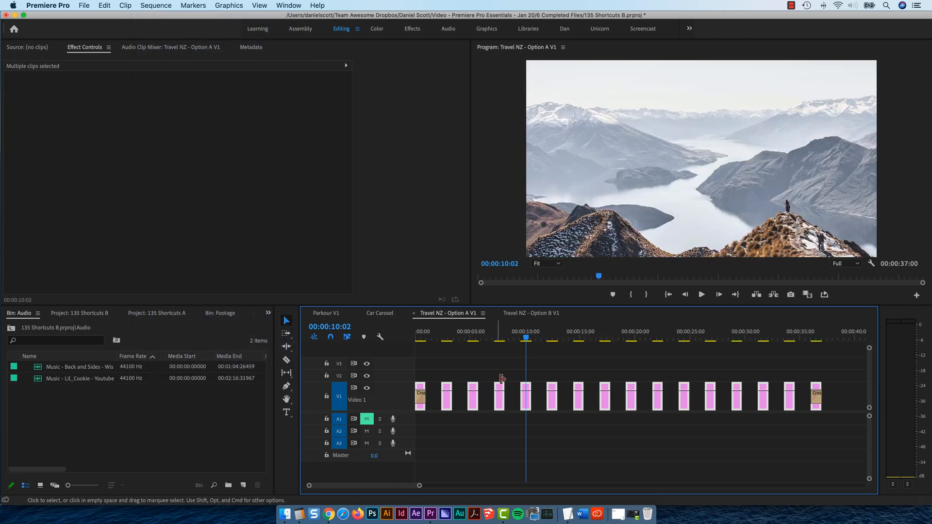
- Ripple delete the first four gaps between the clips on V1, one at a time
click(433, 401)
key(Delete)
click(445, 402)
key(Delete)
click(457, 402)
key(Delete)
click(466, 402)
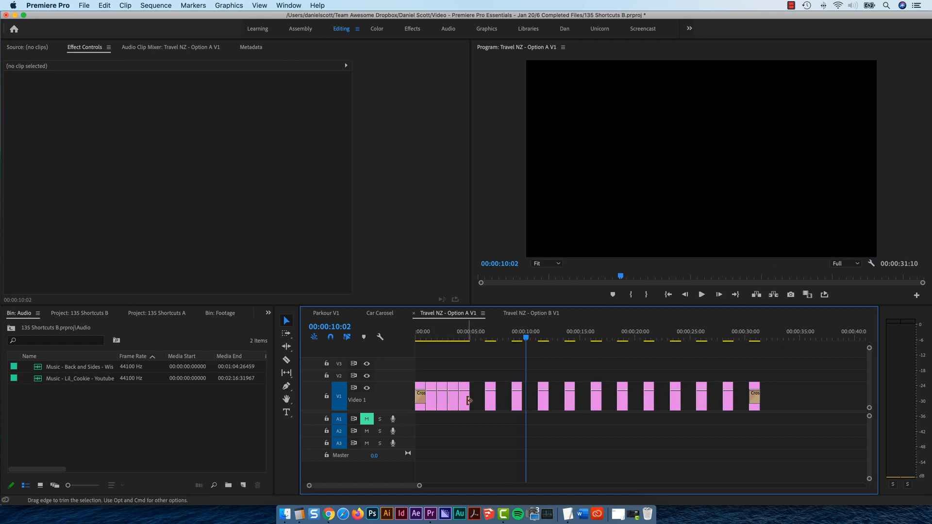
key(Delete)
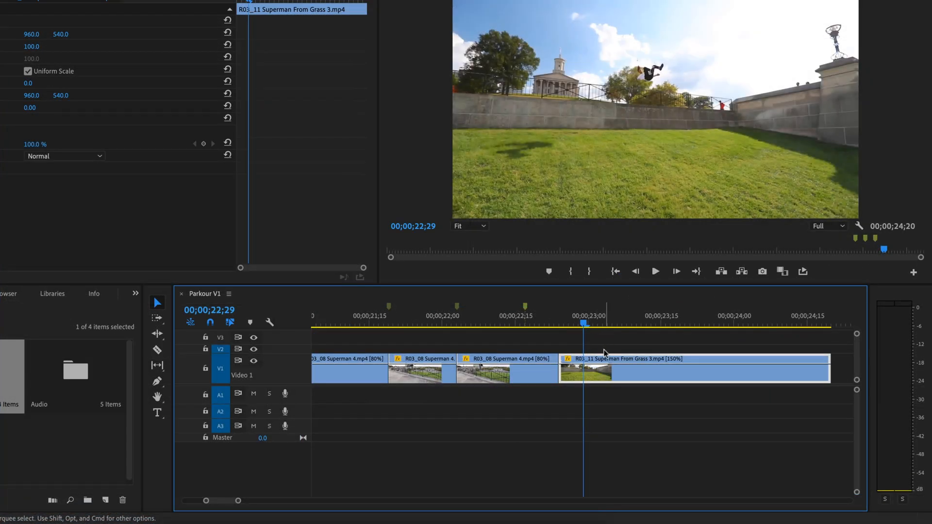
- Shorten the start of the Superman From Grass clip to about the playhead with the Ripple Edit tool, and undo the trim
click(155, 336)
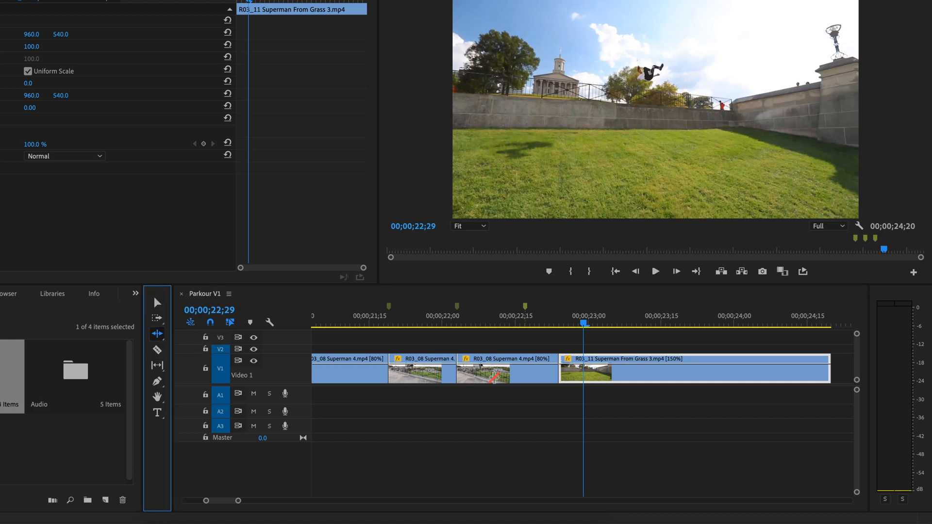
drag(563, 358, 588, 356)
drag(587, 356, 585, 356)
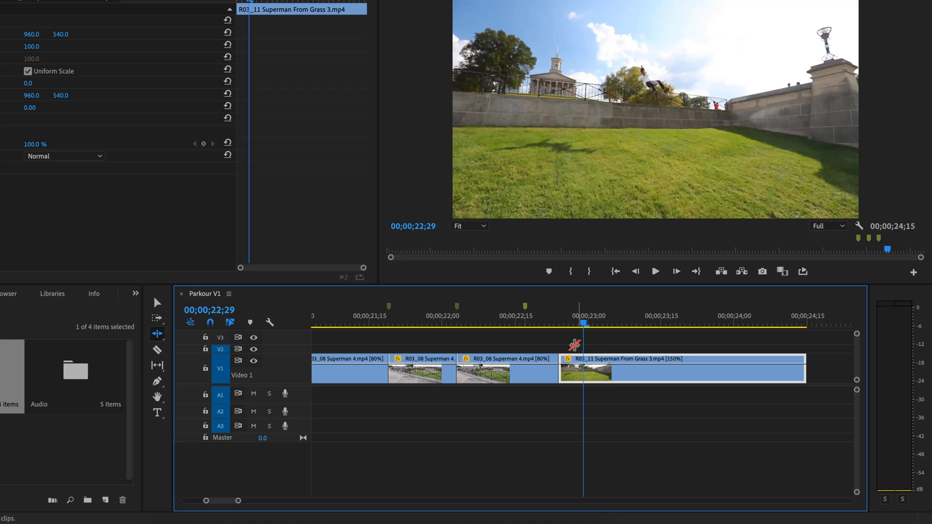
key(ctrl+z)
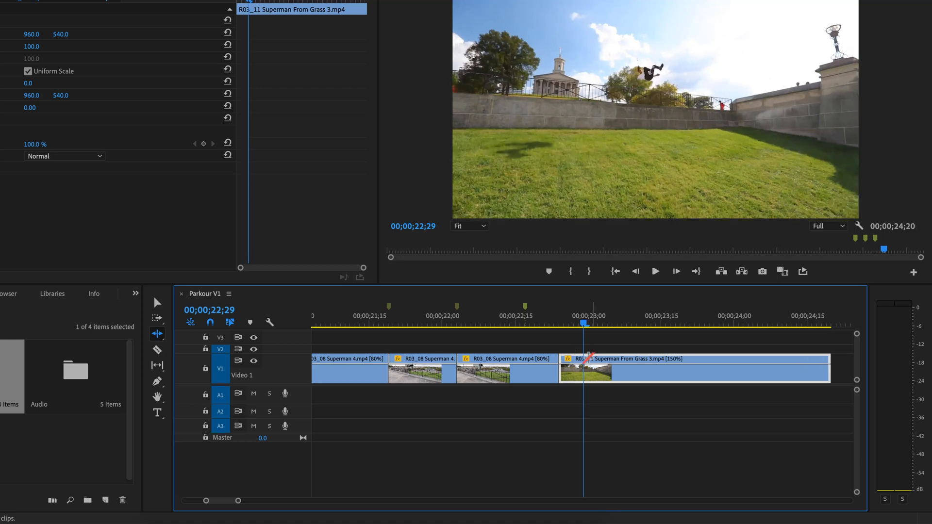
- With the Selection tool active, ripple trim the start of the Superman From Grass clip to the playhead at two different positions, undoing each trim
click(157, 302)
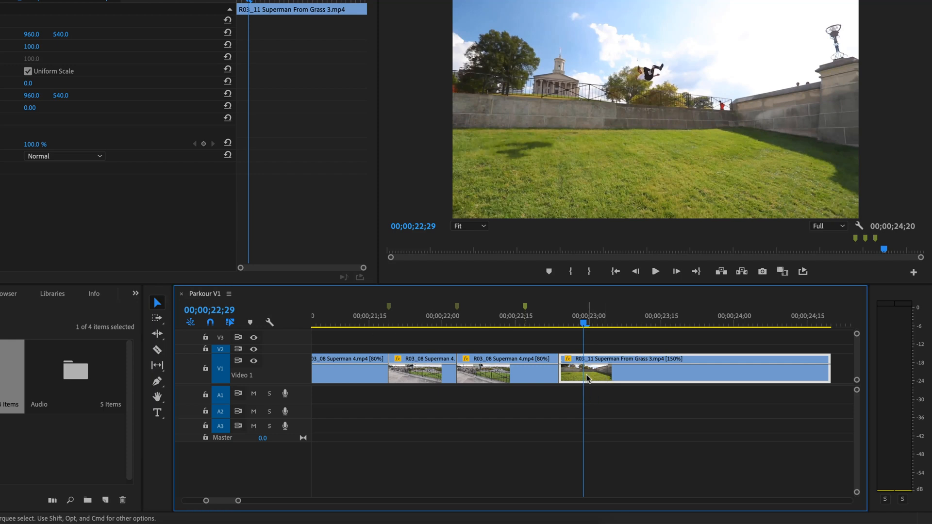
key(q)
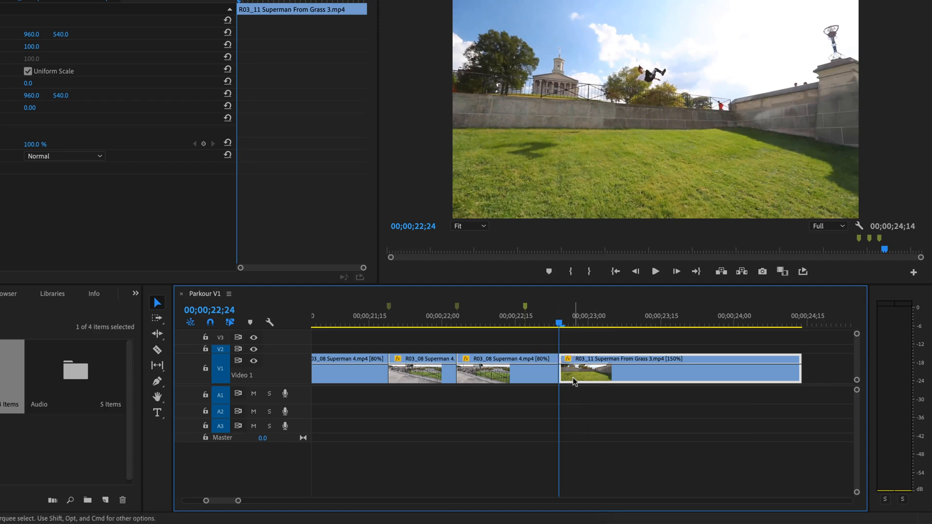
key(super+z)
drag(574, 324, 646, 329)
key(super+shift+z)
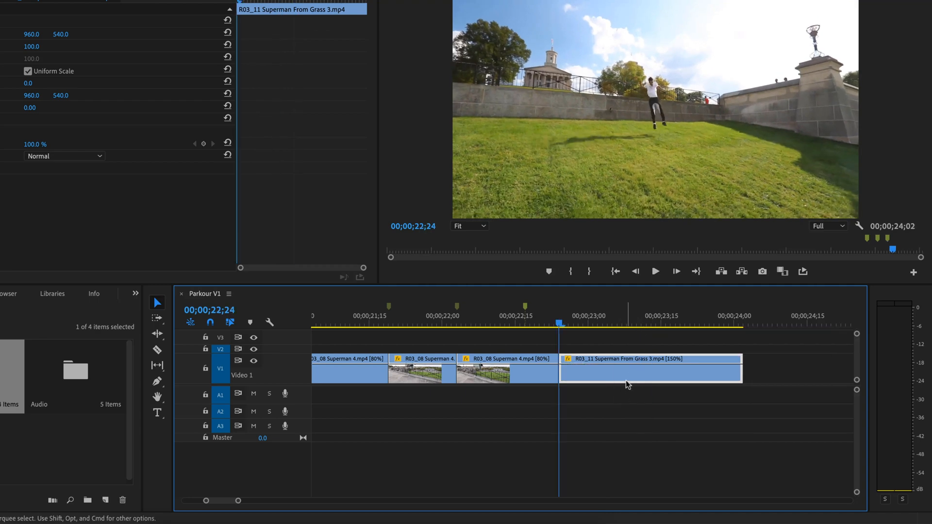
key(super+z)
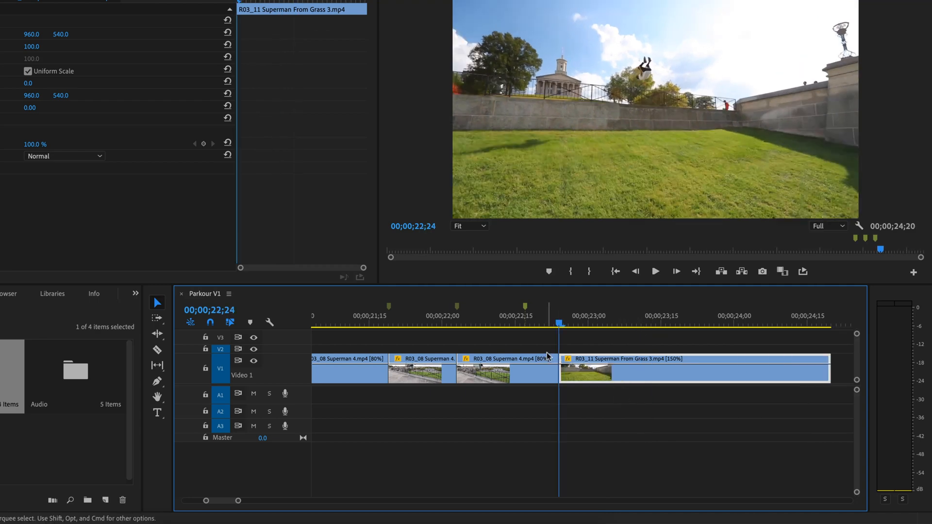
- Ripple trim the end of the last Superman 4 piece to the playhead at 00;00;22;20, and undo the trim
drag(700, 324, 773, 323)
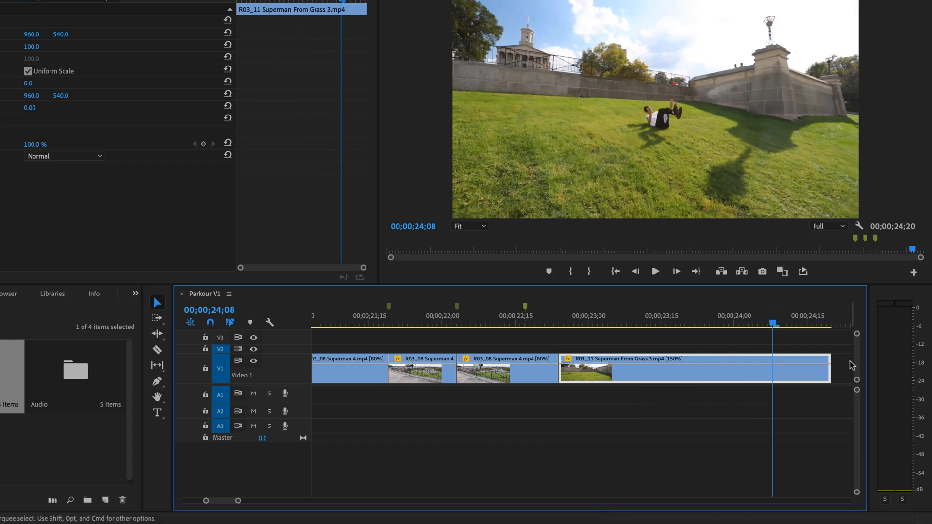
click(540, 321)
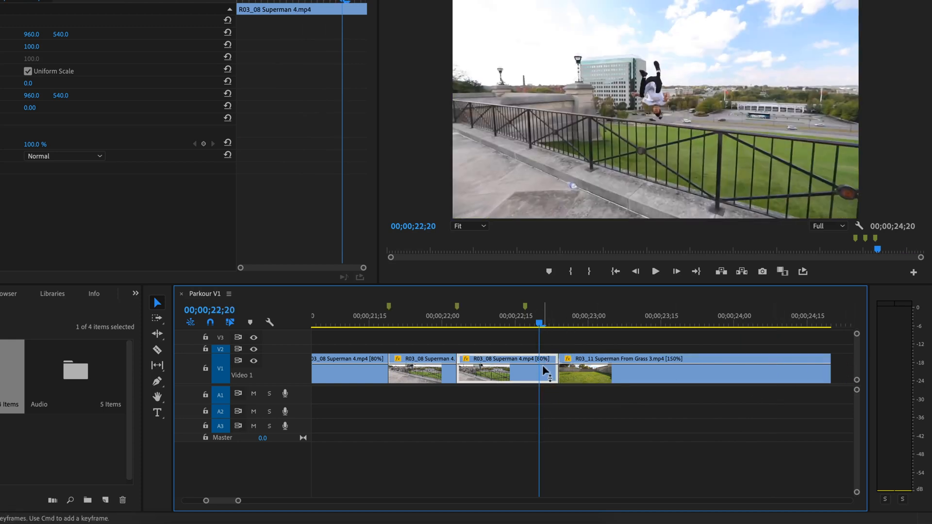
key(w)
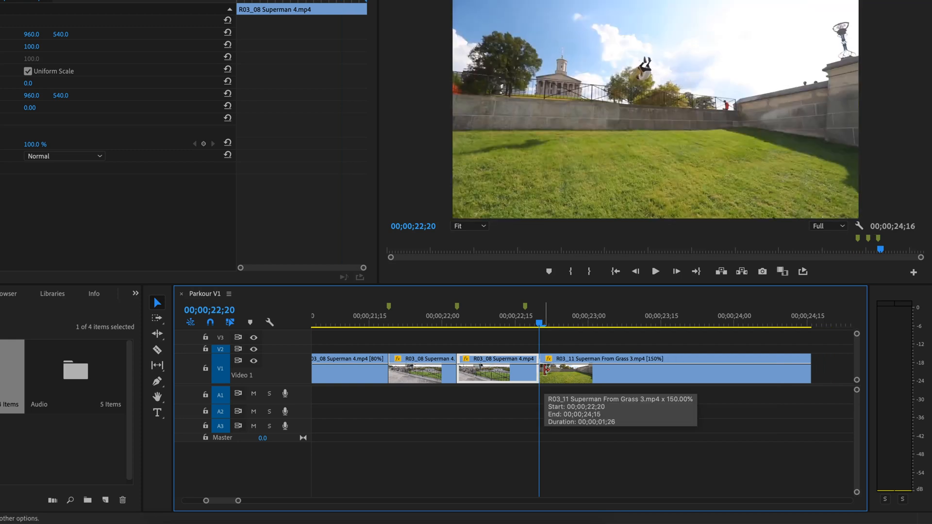
key(super+z)
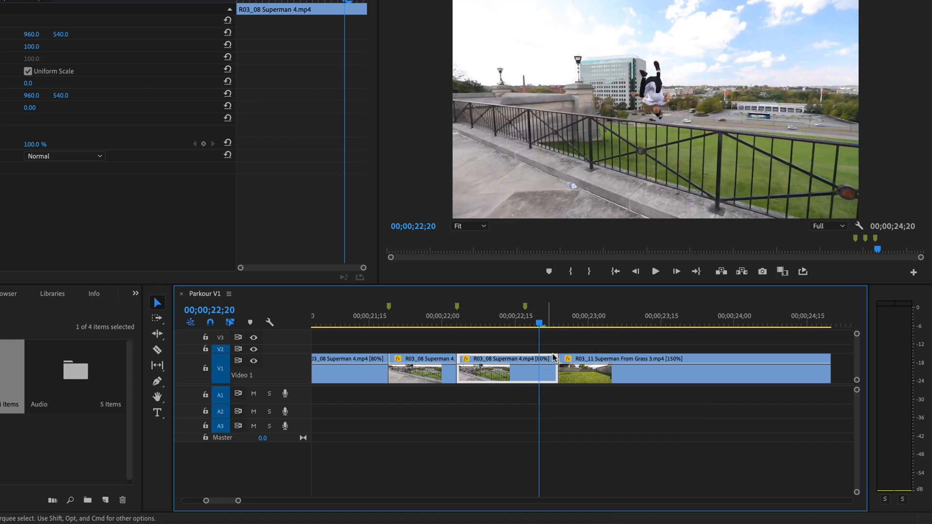
- Ripple trim the start of the Superman From Grass clip at 00;00;23;01 and its end at 00;00;24;05
click(609, 322)
drag(609, 324, 596, 325)
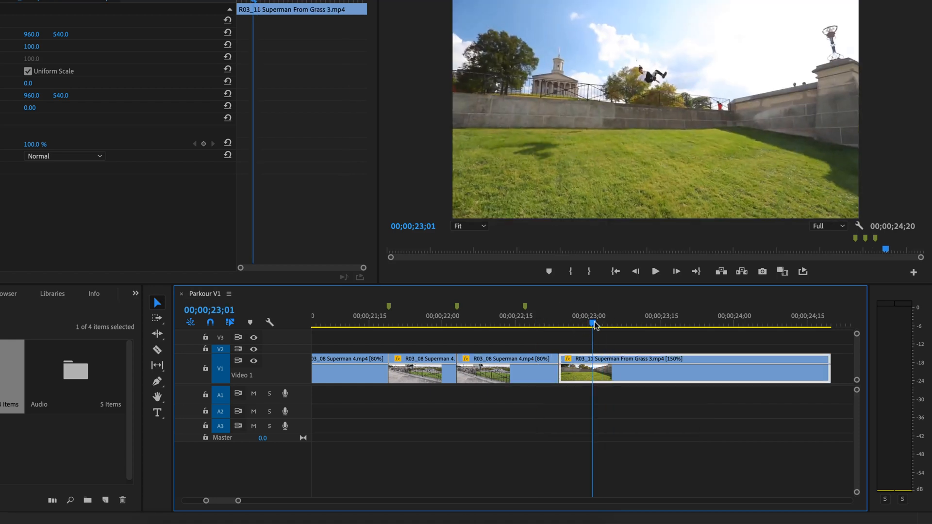
key(q)
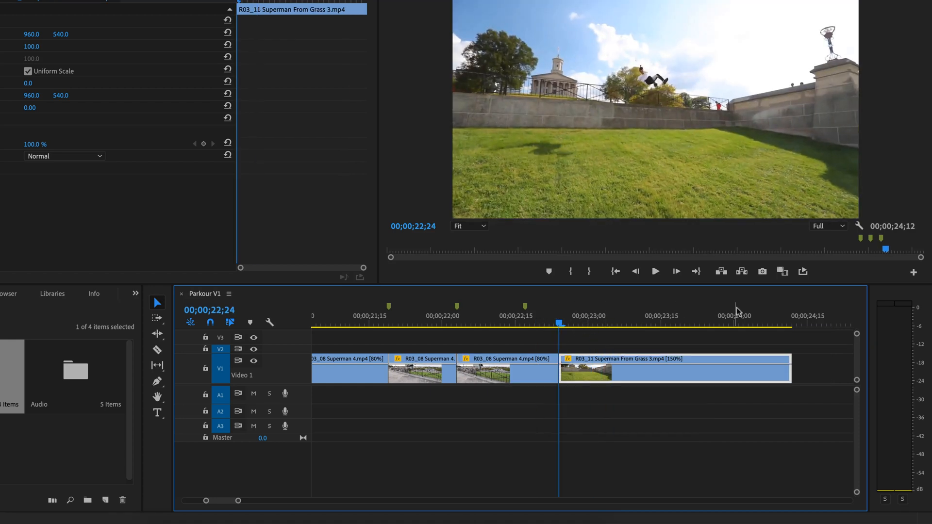
drag(753, 312, 761, 312)
key(w)
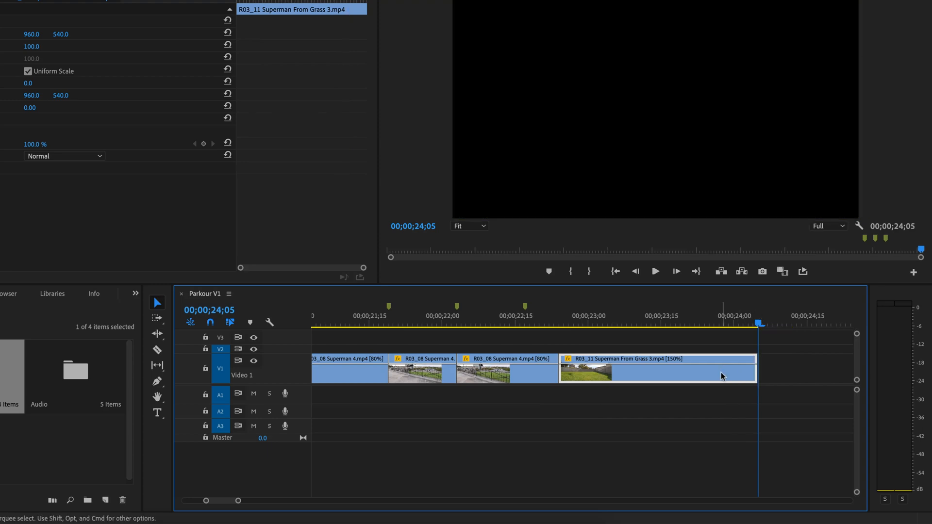
mouse_move(720, 371)
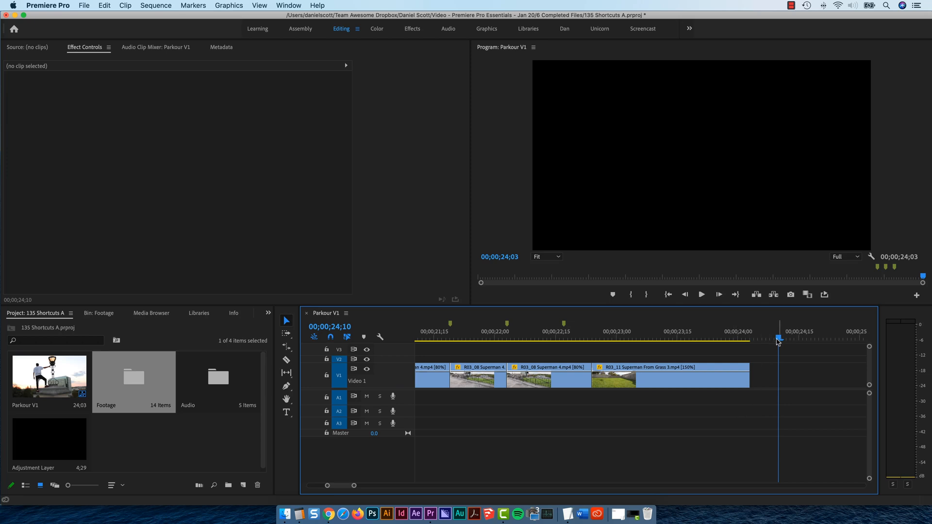
- Extend the end of the Superman From Grass clip to 00;00;24;14, and select its end edit point with the playhead at 00;00;24;19
mouse_move(778, 340)
mouse_down()
mouse_move(818, 340)
mouse_move(782, 340)
mouse_move(794, 340)
mouse_up()
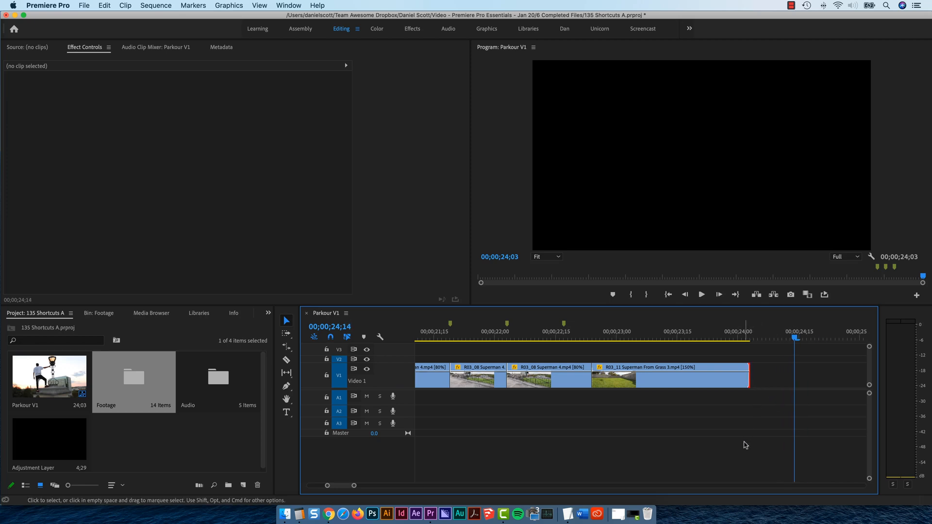
key(e)
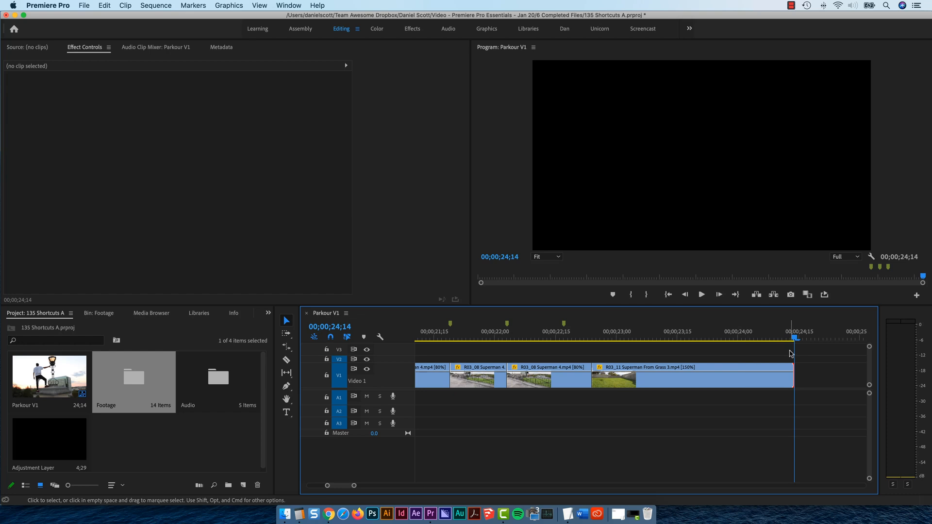
key(shift+Right)
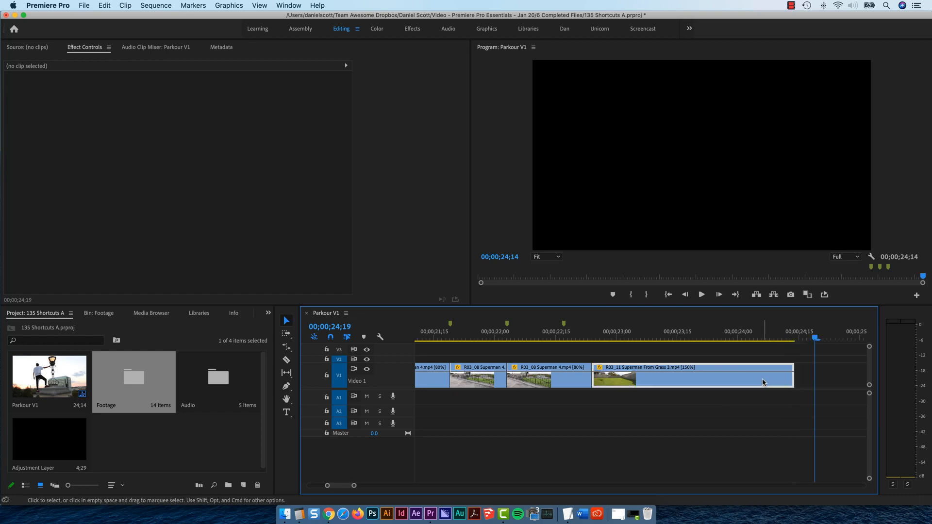
click(759, 387)
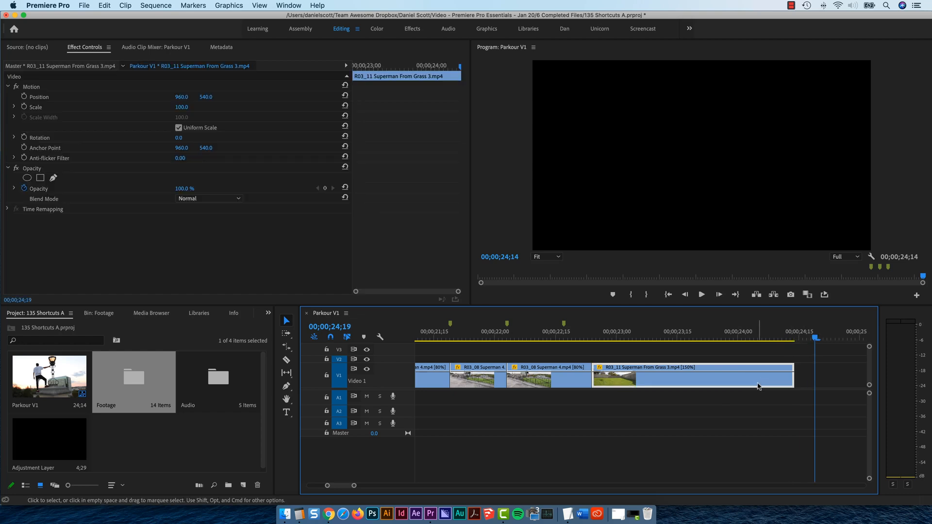
click(790, 375)
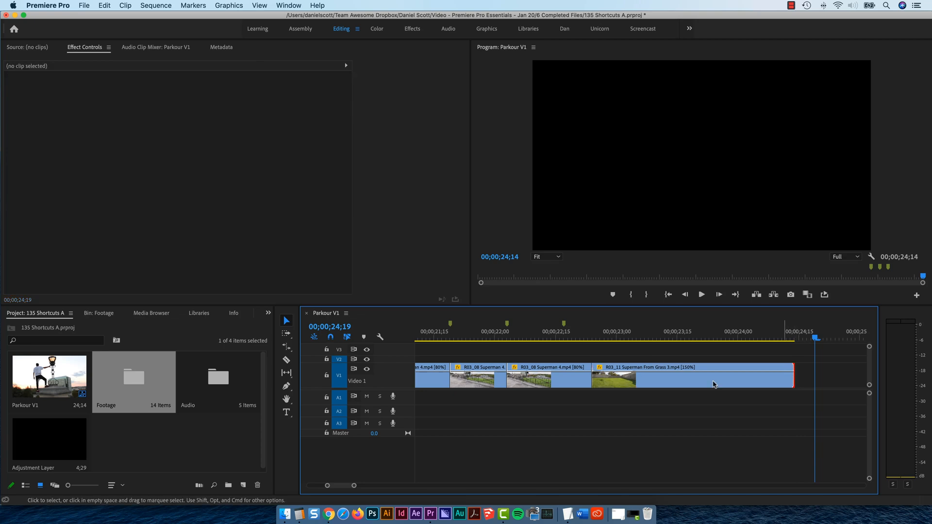
- Trim the start of the Superman From Grass clip to 00;00;22;27 and extend its end to 00;00;24;21
drag(593, 373, 626, 374)
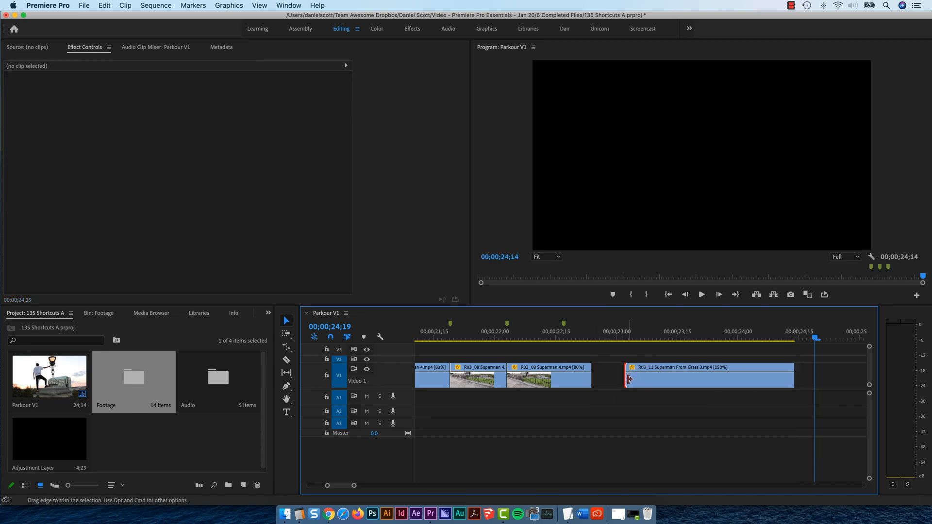
drag(621, 336, 605, 336)
key(e)
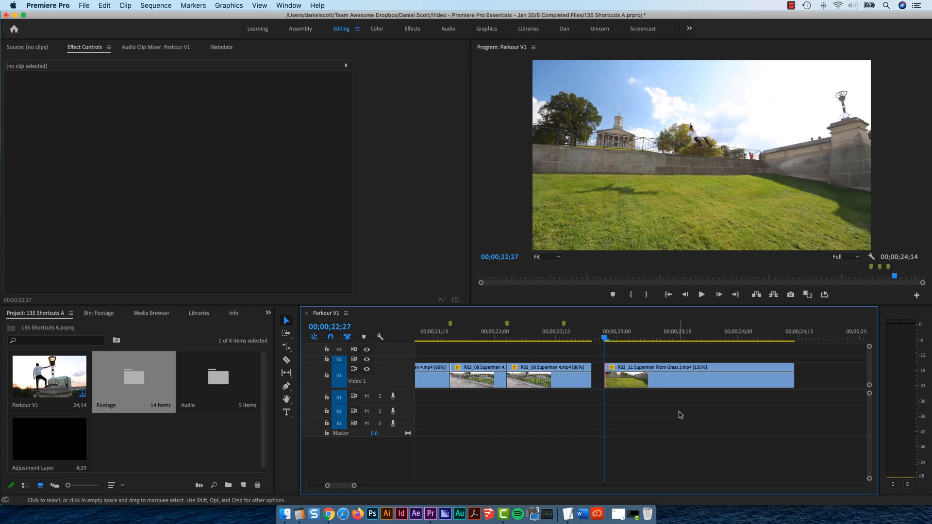
click(822, 331)
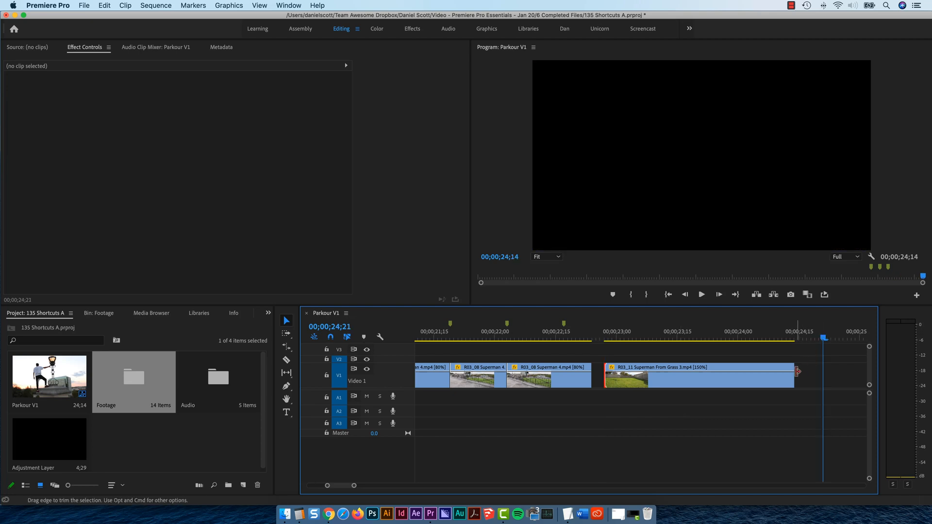
key(e)
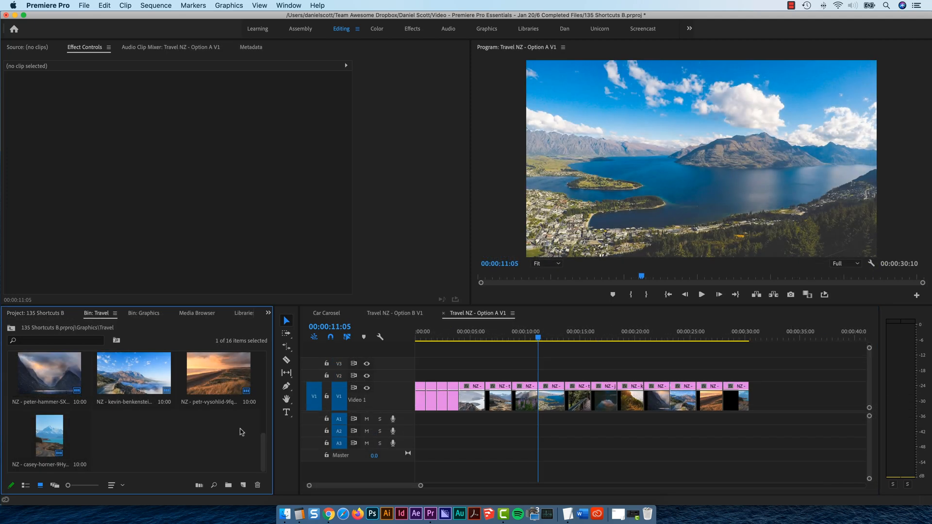
- Place the sheep photo from the Travel bin on V2 at 00:00:11:05
scroll(234, 434, up, 5)
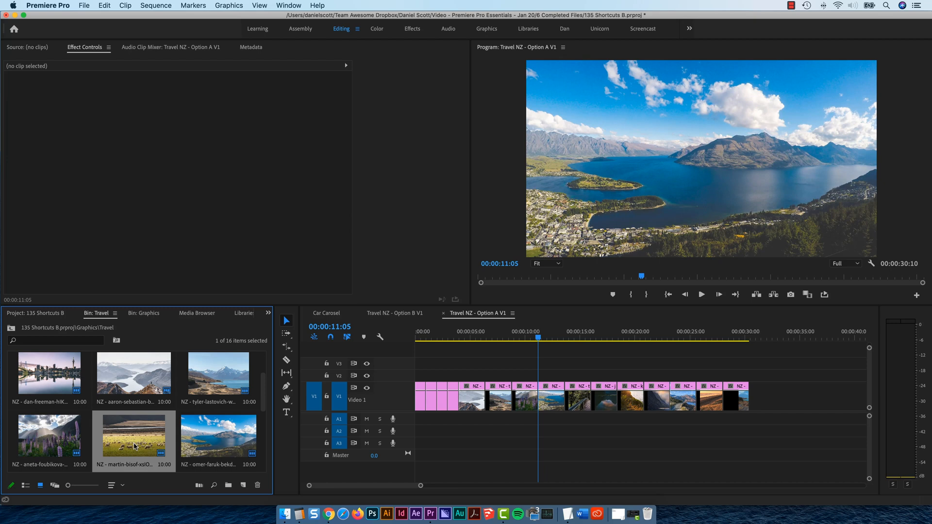
drag(140, 448, 542, 379)
- Shift the V1 clips after 00:00:11:05 to the end of the sheep photo, and move the photo down into the gap on V1
drag(768, 391, 663, 399)
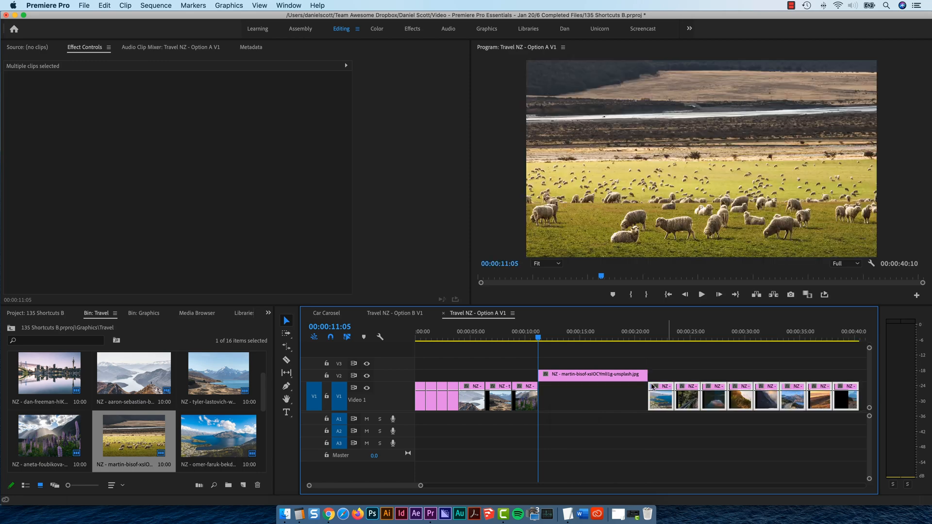
click(548, 374)
key(alt+Down)
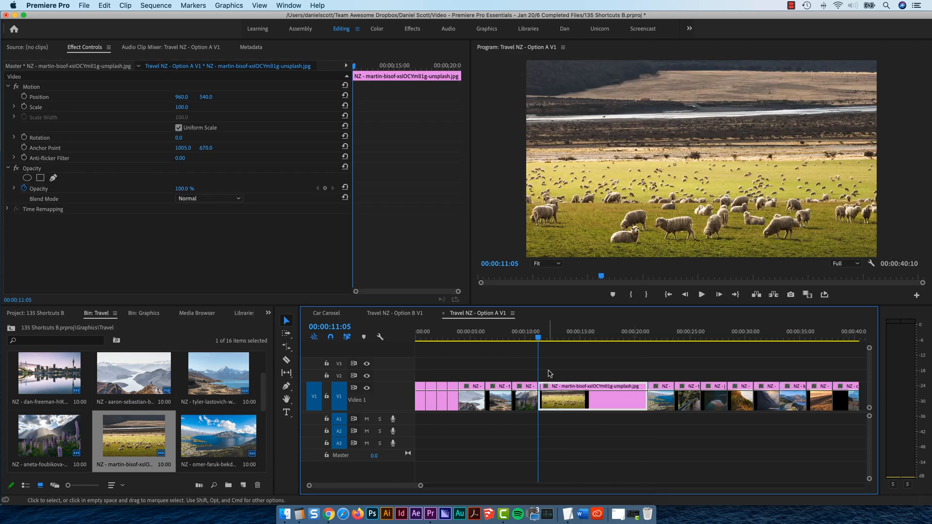
- Undo the sheep photo's move to V1 and the shift of the V1 clips
key(super+z)
key(super+z)
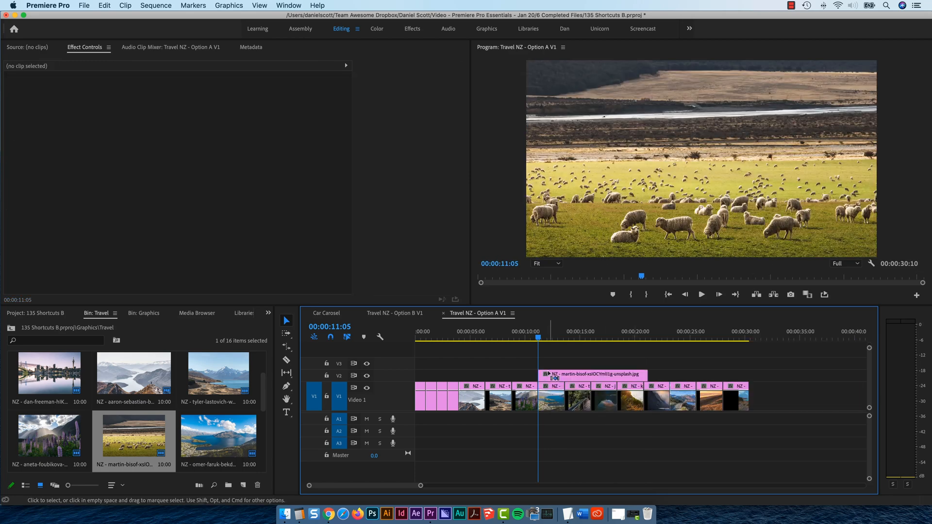
- Undo the sheep photo's placement on V2, try inserting the photo on V1 right after the lake clip, and undo the insertion
key(super+z)
drag(130, 445, 563, 403)
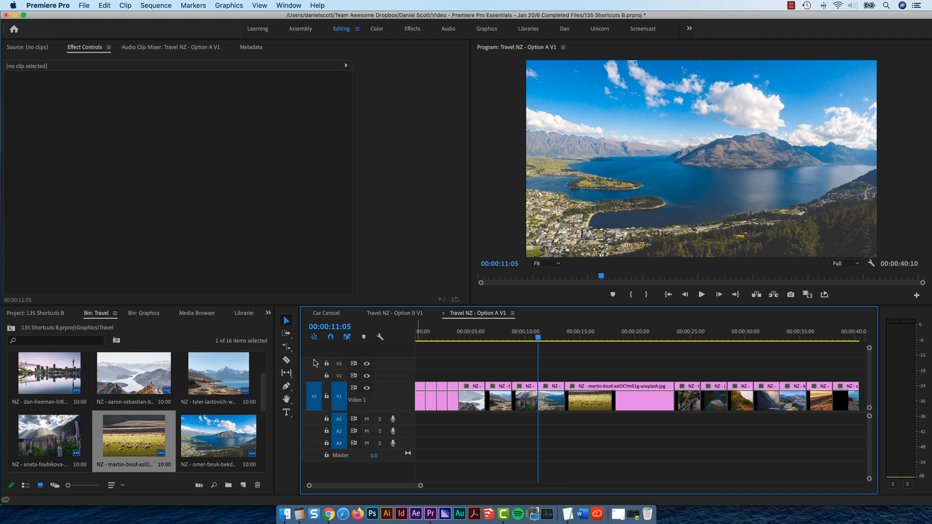
key(super+z)
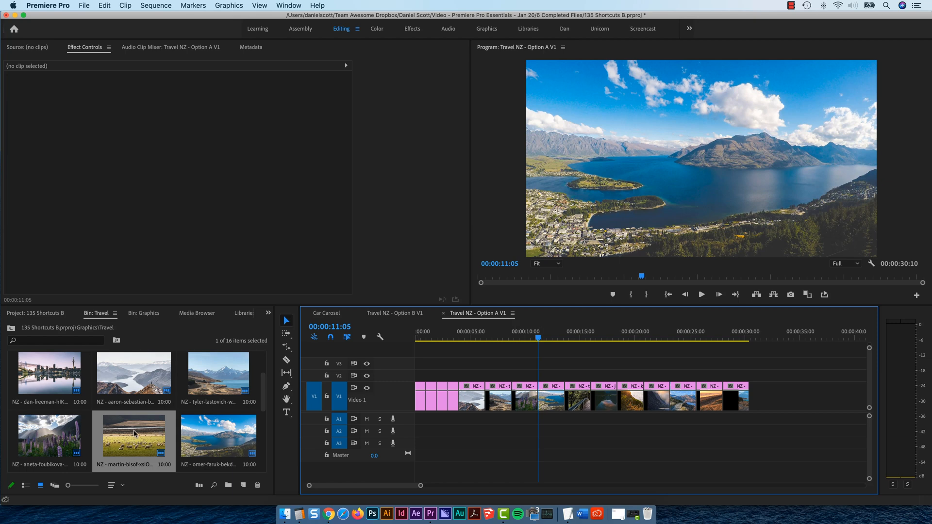
- Replace the lake clip at 00:00:11:05 on V1 with the sheep photo from the Travel bin
click(551, 399)
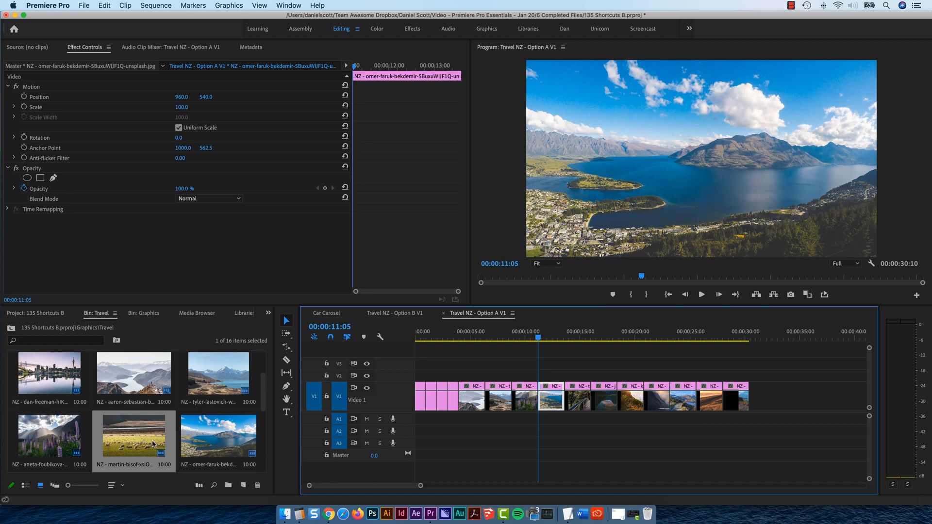
click(126, 443)
drag(268, 357, 649, 230)
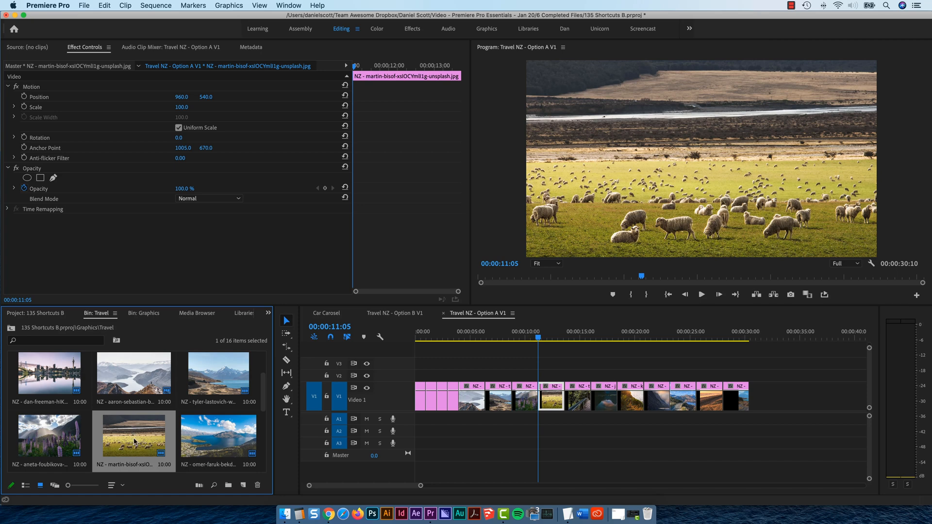
- Insert the sheep photo on V1 after the short sheep clip and overlay another copy on V2 at 00:00:23:15
drag(135, 446, 810, 158)
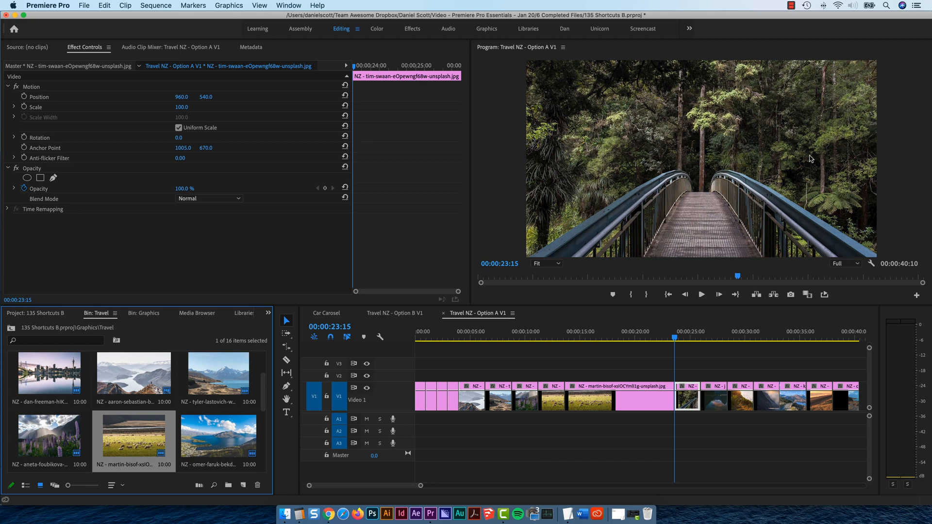
drag(149, 442, 649, 92)
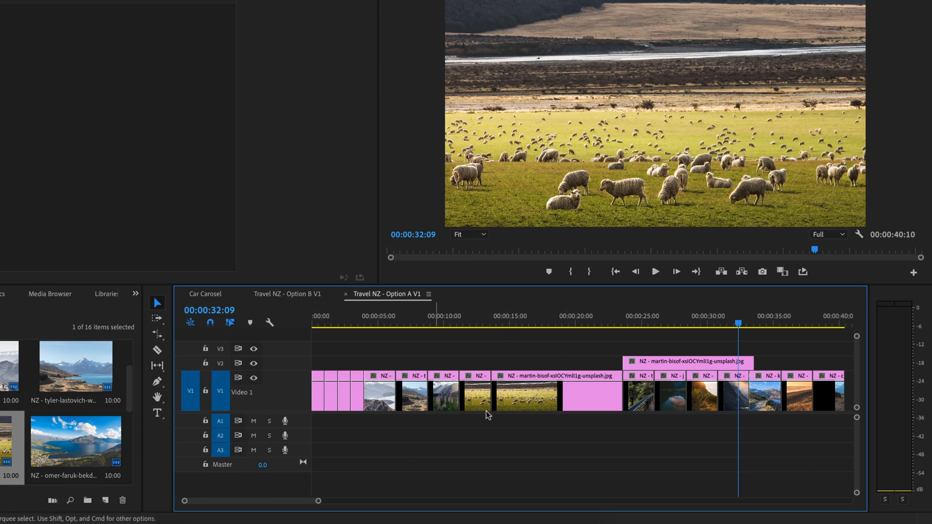
click(541, 319)
drag(524, 317, 751, 306)
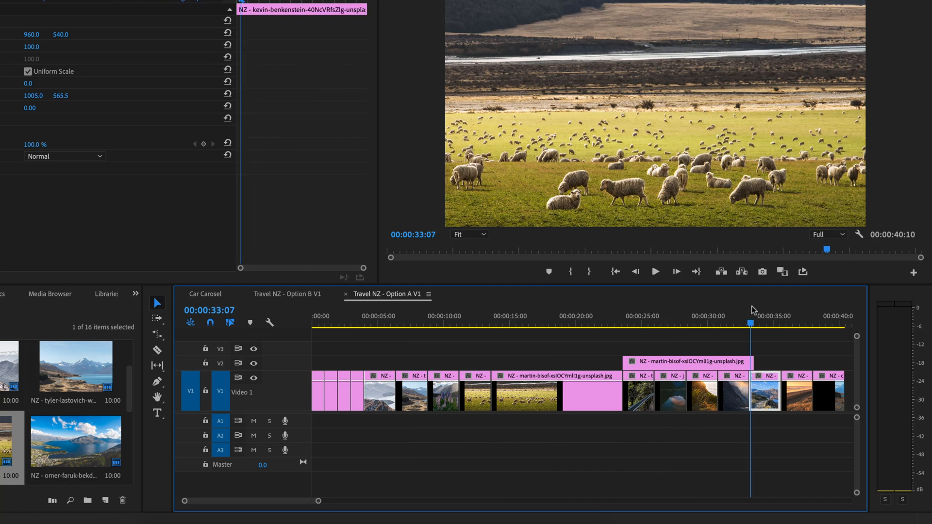
- Try moving the short sheep clip onto the sunset clip near the end of V1 as an overwrite, and undo it
click(477, 399)
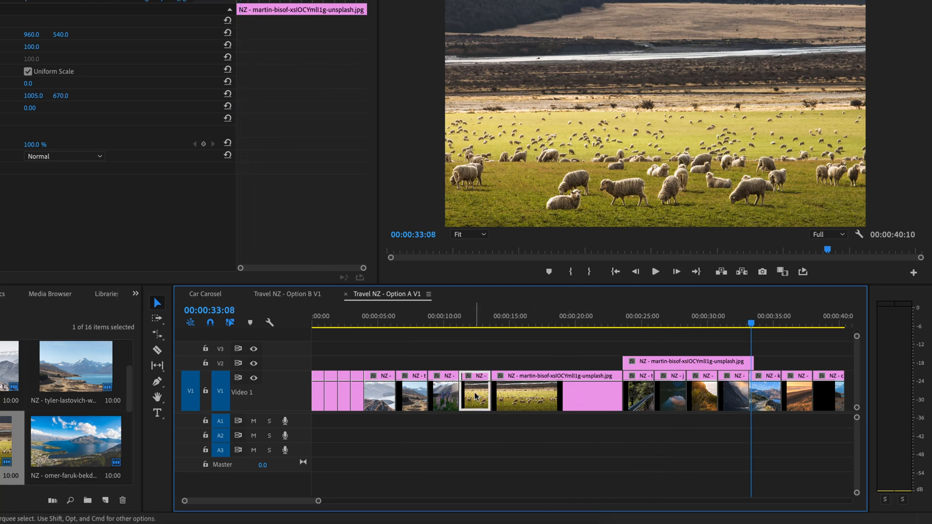
drag(476, 395, 793, 391)
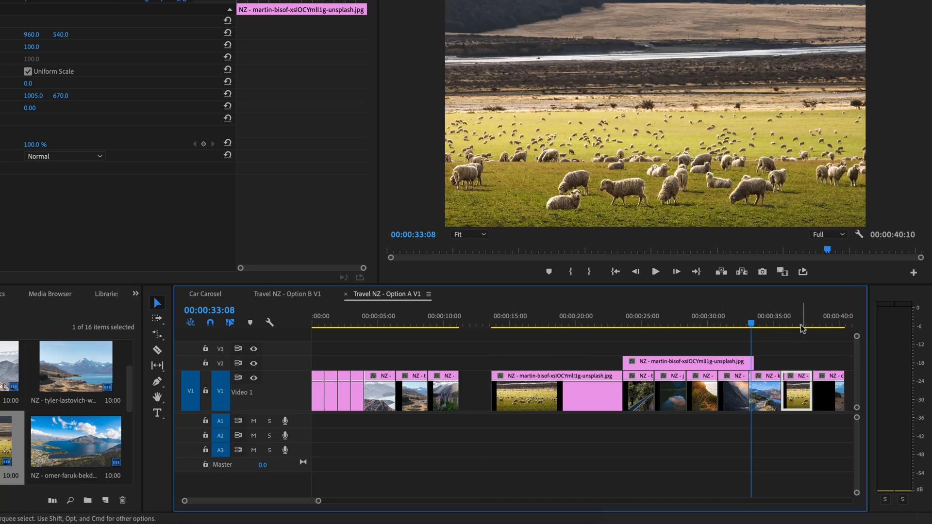
key(super+z)
- Try inserting the short sheep clip before the sunset clip and ripple deleting the gap it leaves, and undo both changes
click(473, 398)
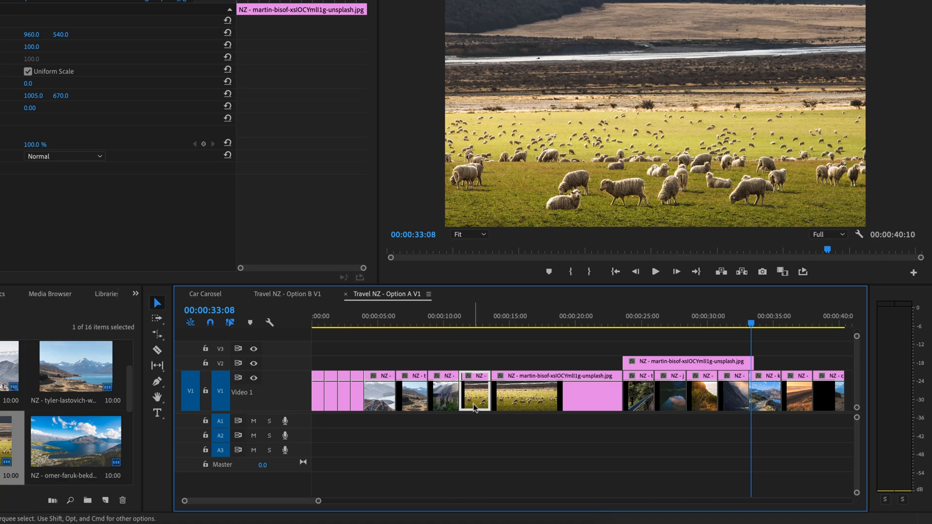
drag(475, 405, 797, 396)
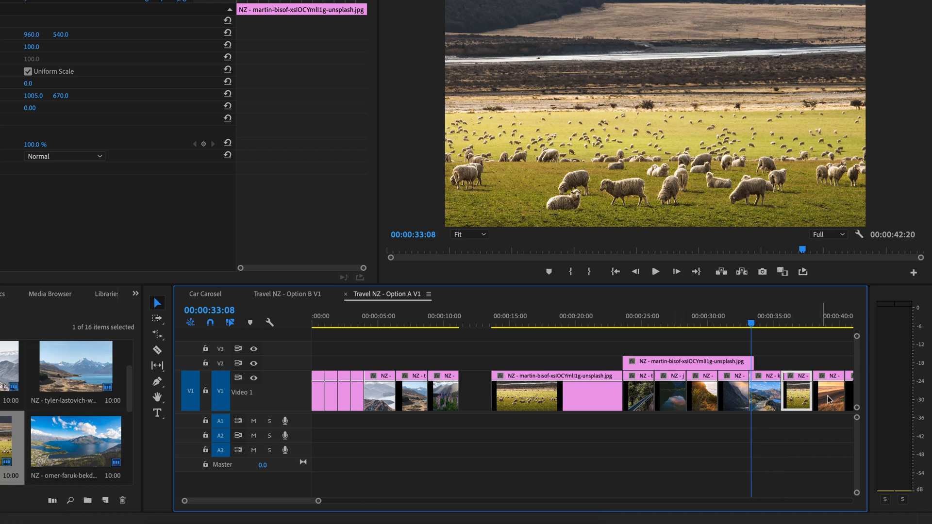
click(484, 378)
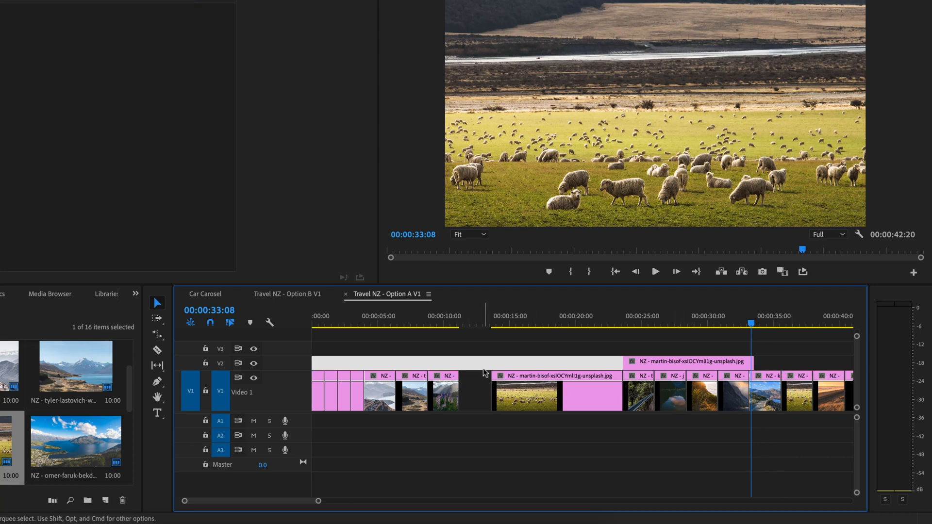
key(Delete)
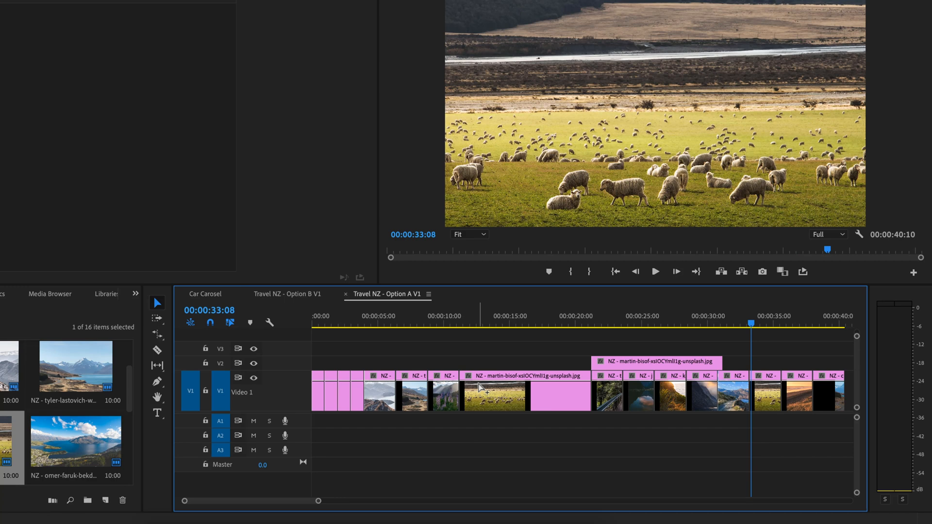
key(super+z)
key(super+z)
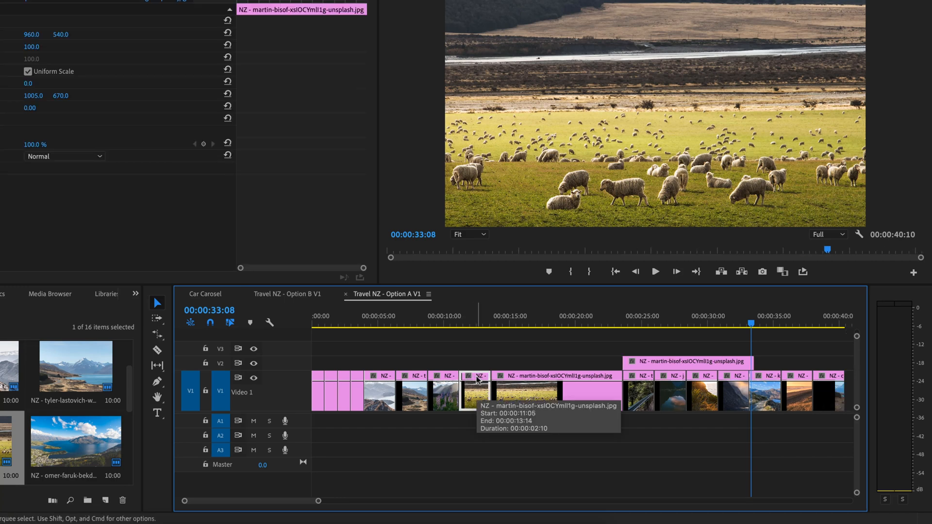
- Rearrange the short sheep clip to just before the sunset clip without leaving a gap, and move the sunset clip back to the forest bridge clip
drag(476, 381, 795, 401)
key(ctrl)
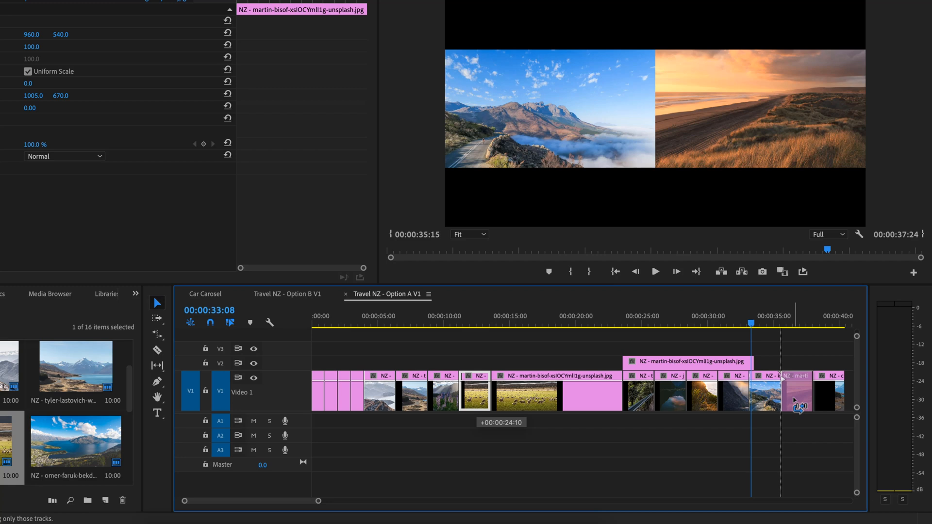
drag(794, 400, 793, 400)
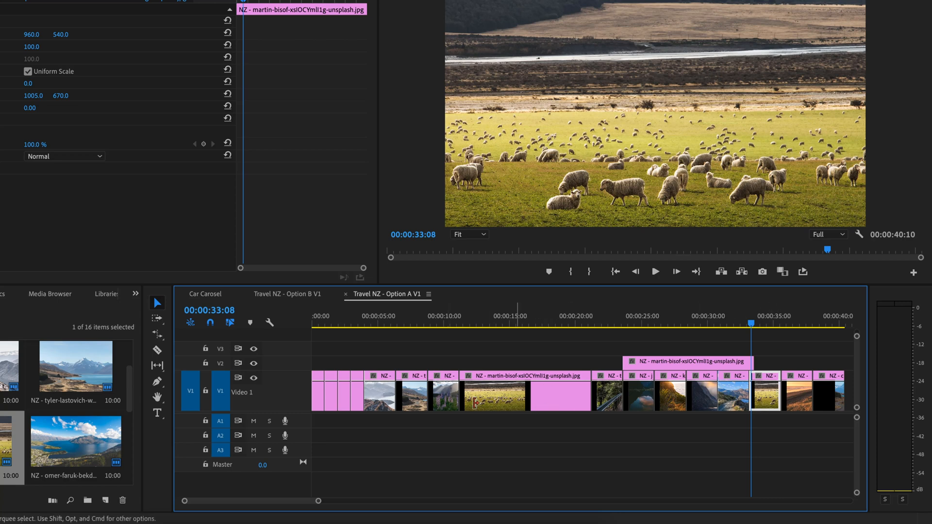
click(804, 404)
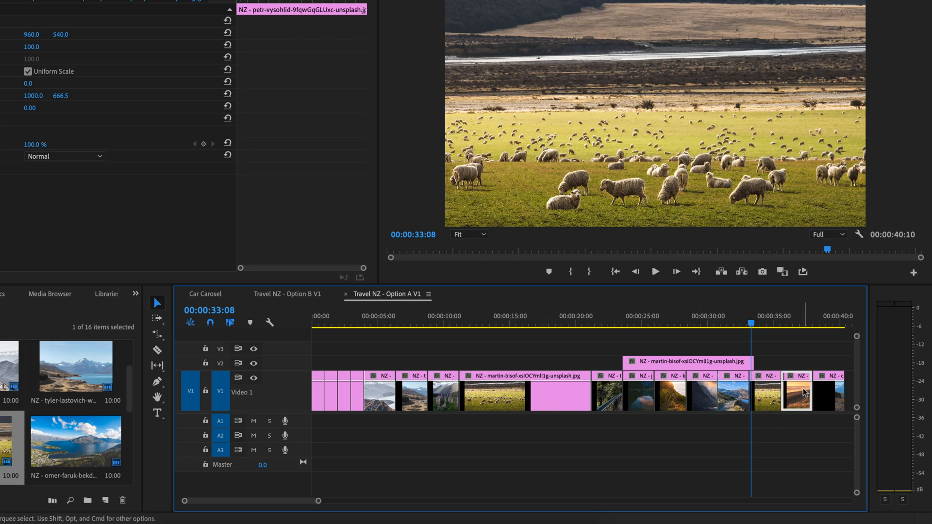
drag(805, 393, 608, 397)
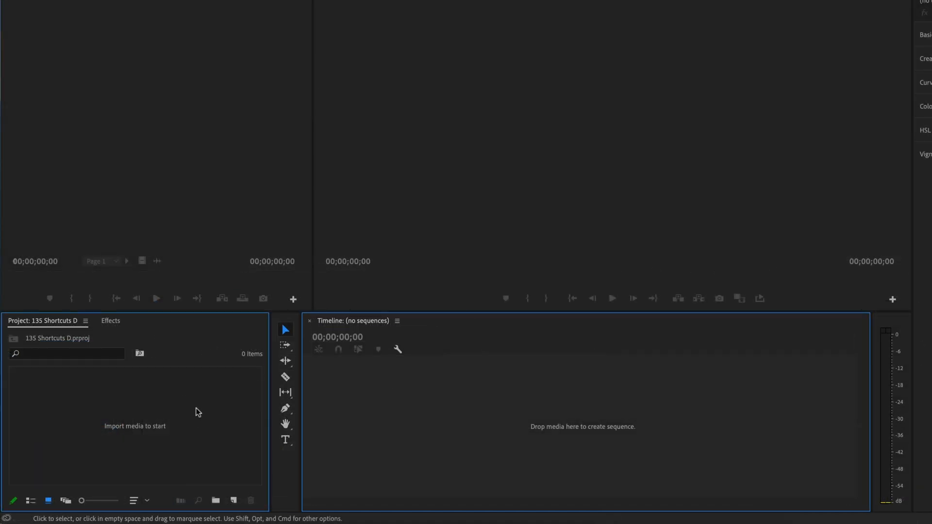
- Import Sync 1 - Dreamweaver.mp4, Sync 2 - Infographics Audio.mp3 and Sync 2 - Infographics.mp4 from the Desktop into the 135 Shortcuts D project
click(196, 409)
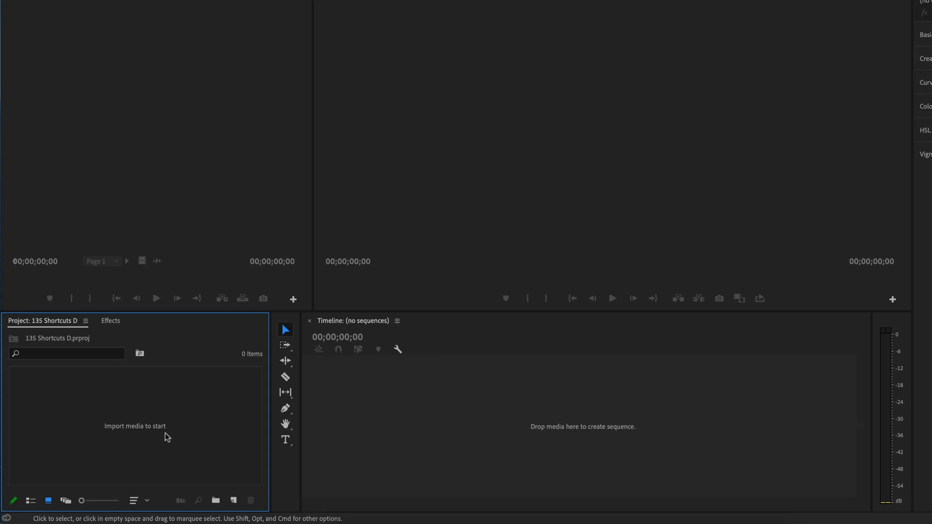
double_click(207, 406)
click(411, 83)
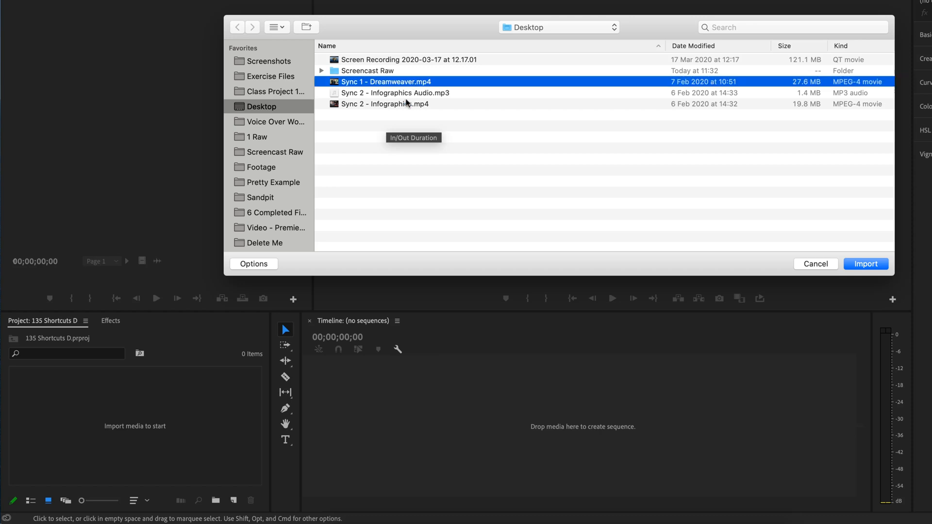
shift+click(408, 104)
click(860, 266)
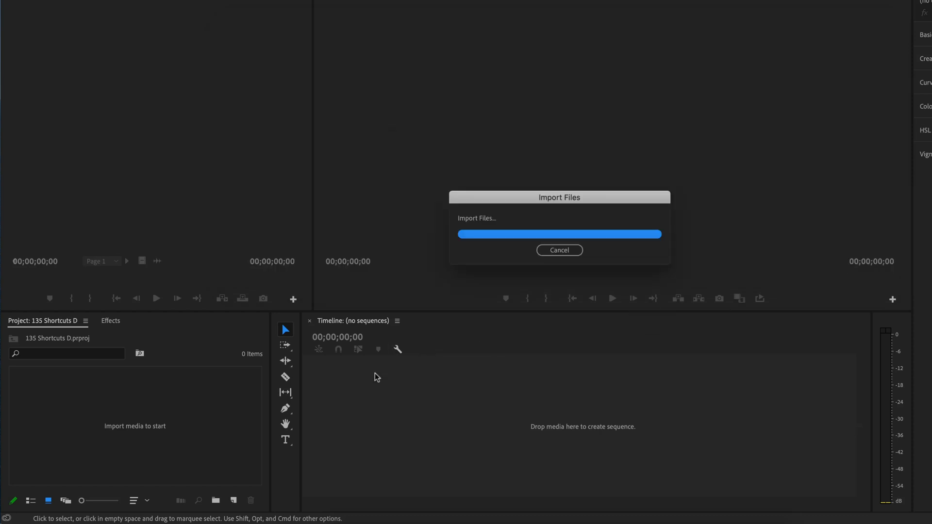
- Reopen the import dialog, cancel it, and undo the import of the three Sync files
double_click(134, 461)
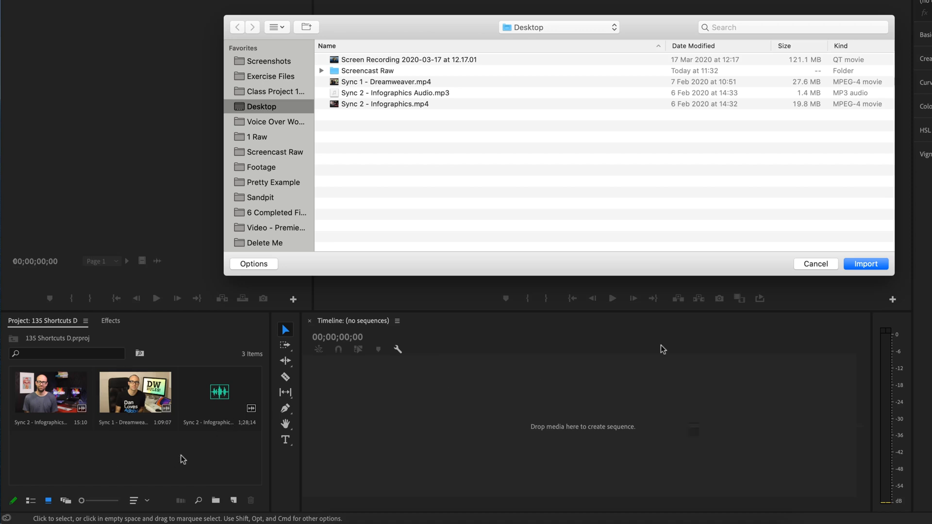
click(815, 264)
key(super+z)
- Switch to Finder and add Sync 1 - Dreamweaver.mp4 and Sync 2 - Infographics.mp4 from the Desktop to the empty timeline as a new sequence
key(super+Tab)
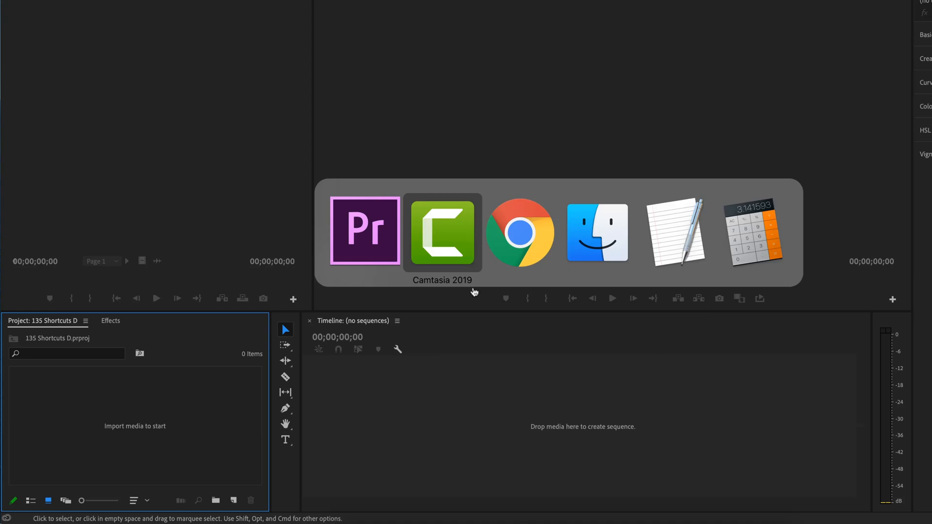
click(575, 235)
drag(528, 44, 568, 29)
click(697, 99)
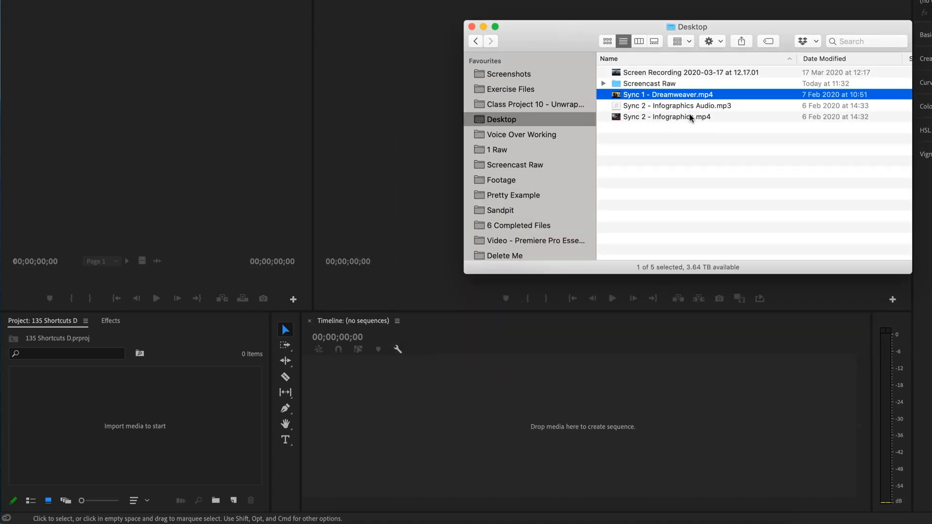
shift+click(689, 117)
click(708, 150)
click(705, 117)
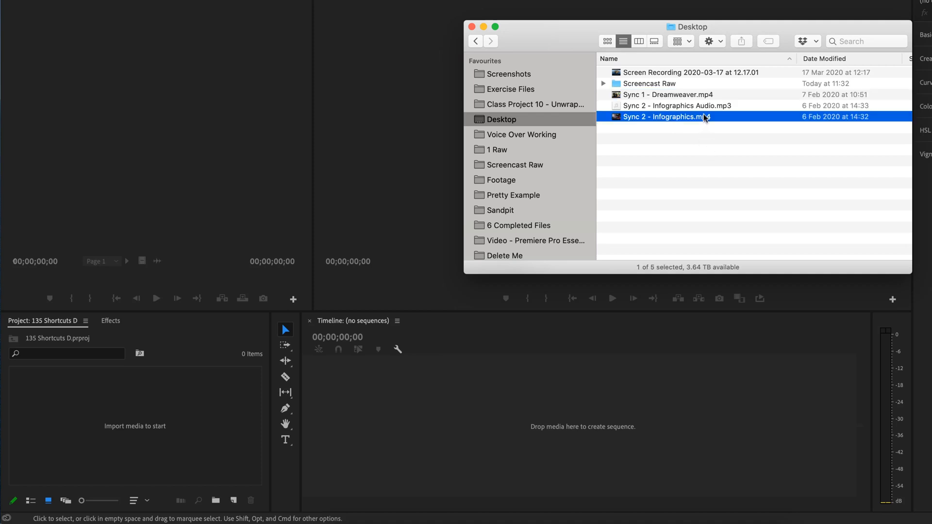
super+click(704, 94)
drag(678, 96, 616, 389)
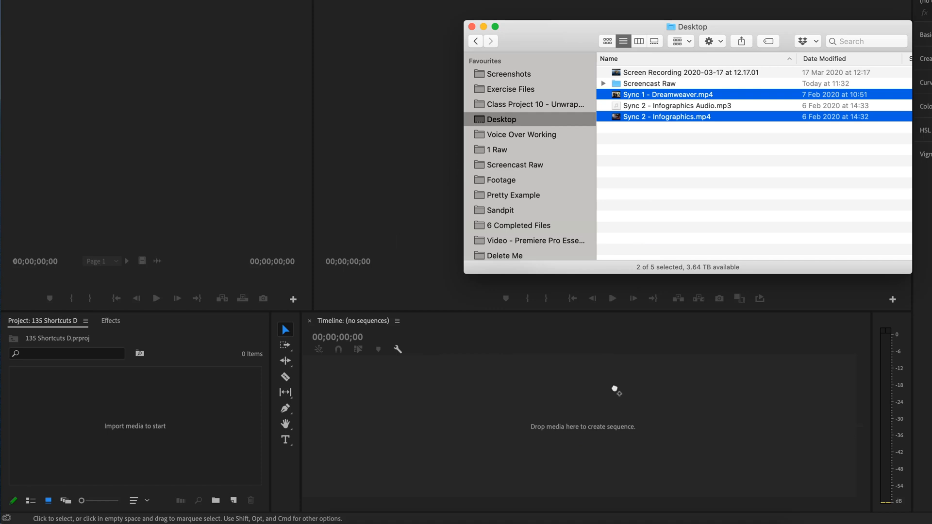
click(511, 406)
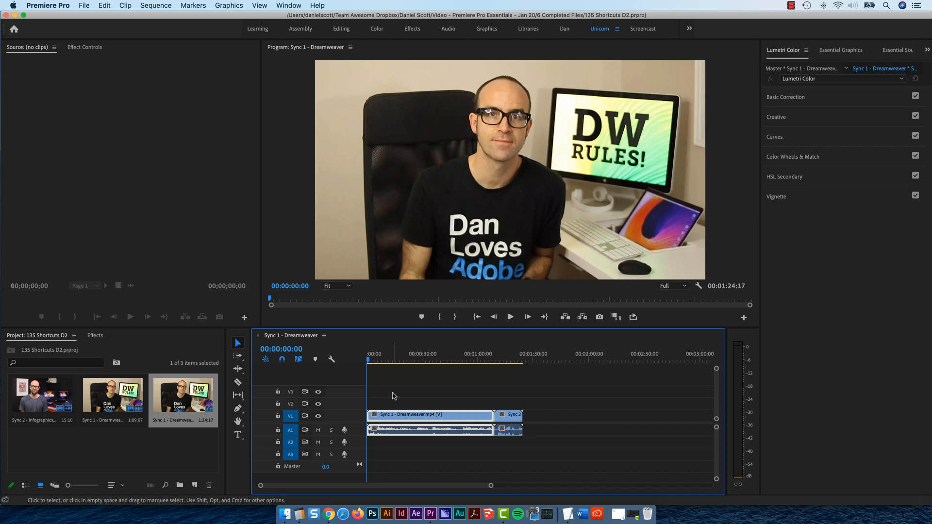
- Play the Sync 1 - Dreamweaver sequence from the start, pausing at 00:00:02:22 and again at 00:00:10:11
key(space)
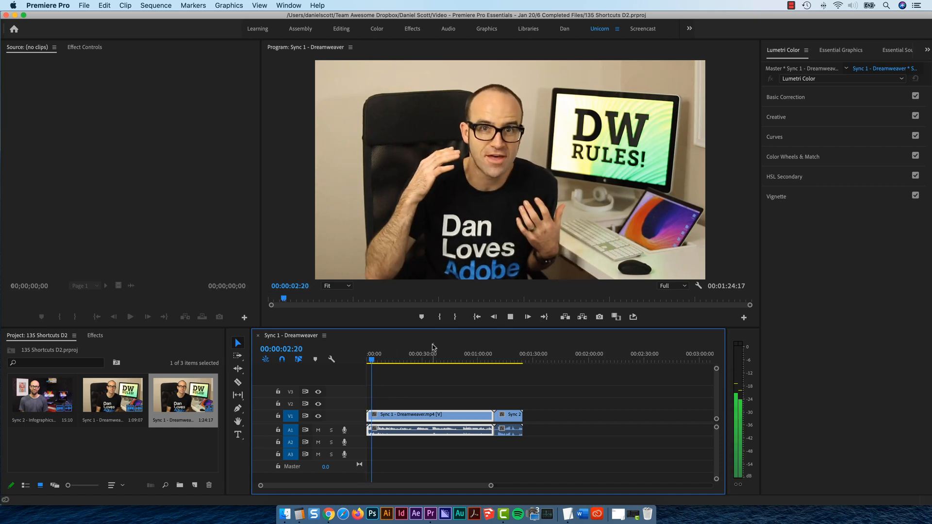
key(space)
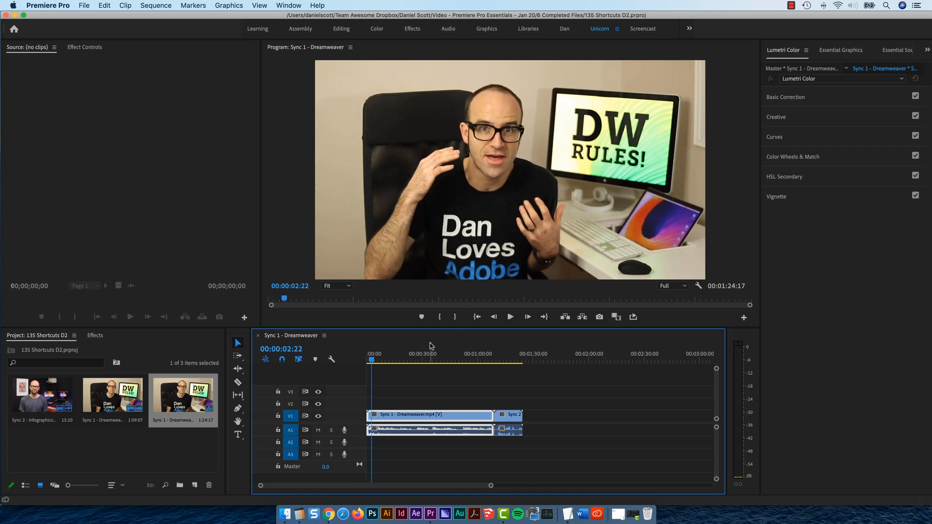
key(space)
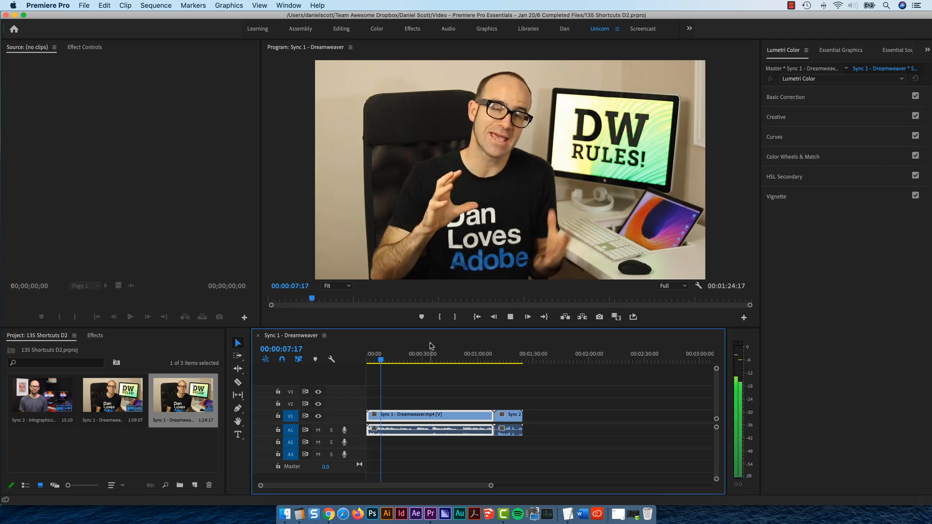
key(space)
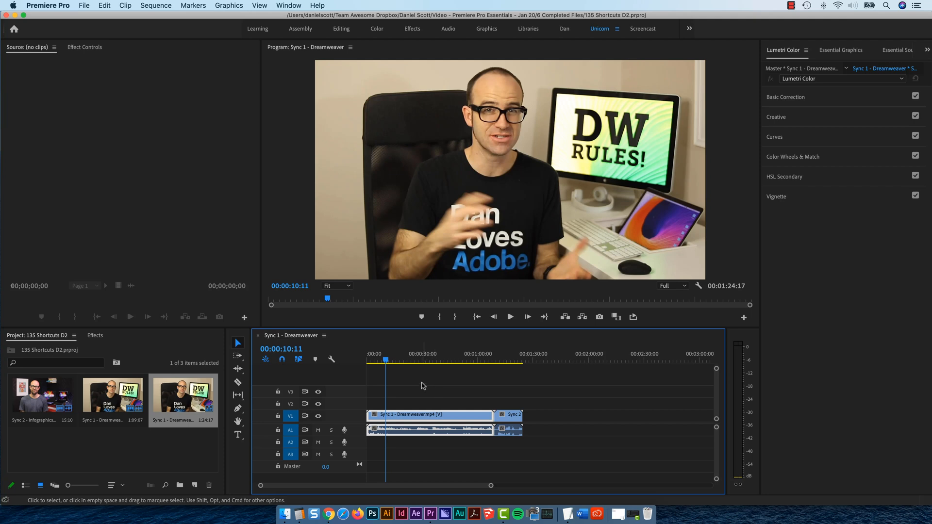
- Play the sequence forward at increased speed to 00:00:23:23, stop, and play it in reverse back to 00:00:17:19
key(l)
key(l)
key(l)
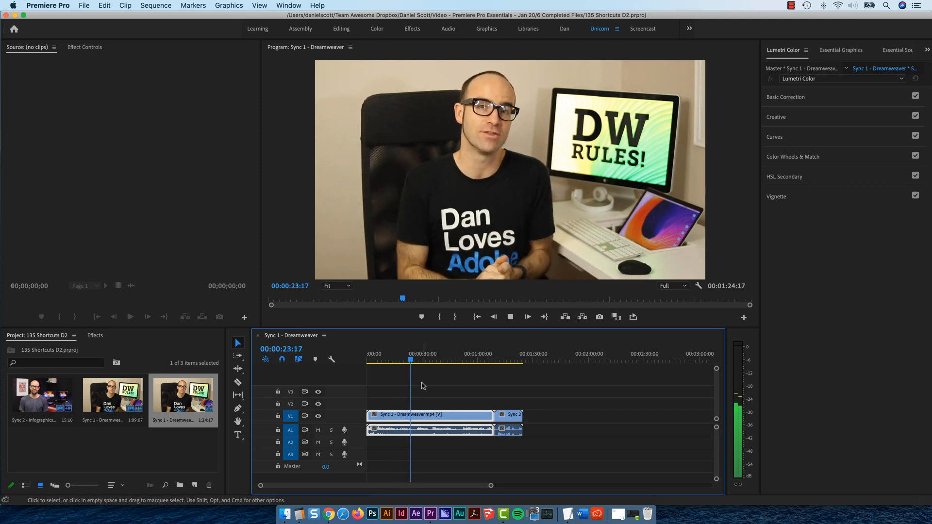
key(k)
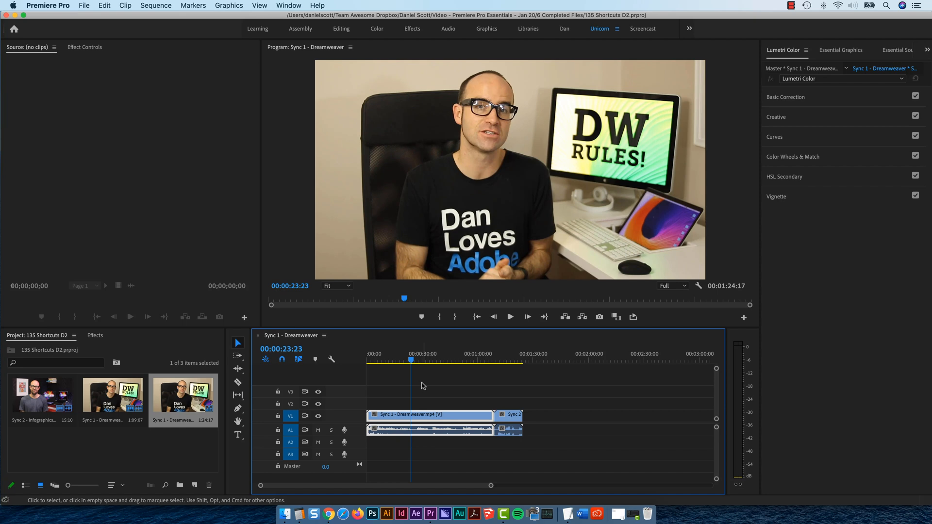
key(j)
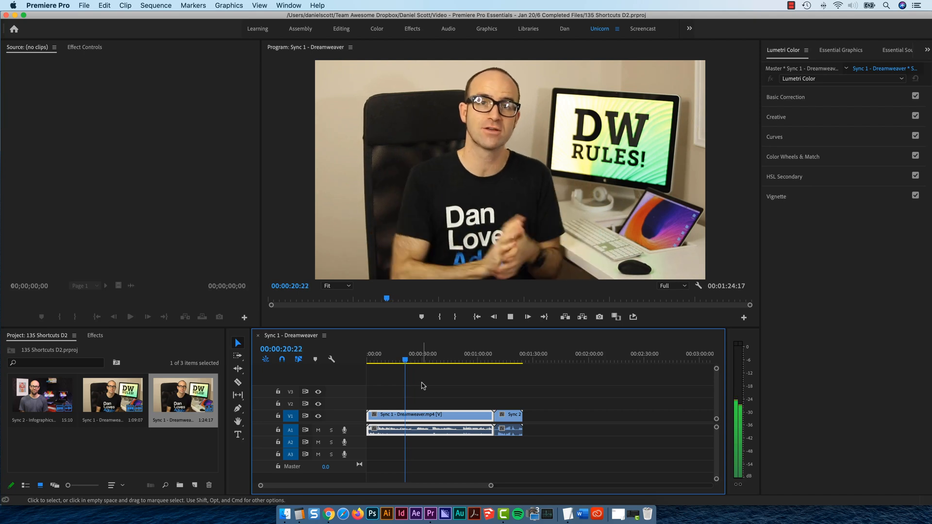
key(k)
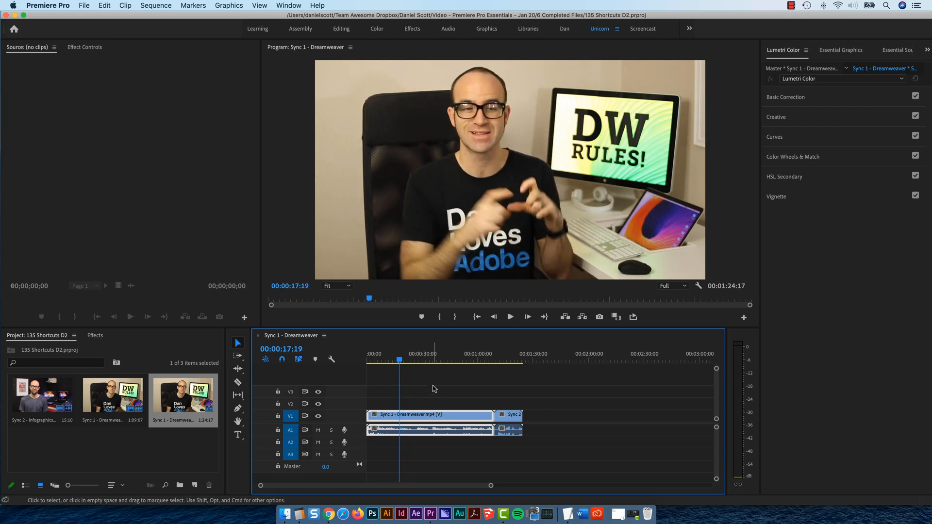
- Play the sequence on to 00:00:19:06, stop, and scrub the playhead along the Sync 1 - Dreamweaver clip to 00:00:36:12
key(l)
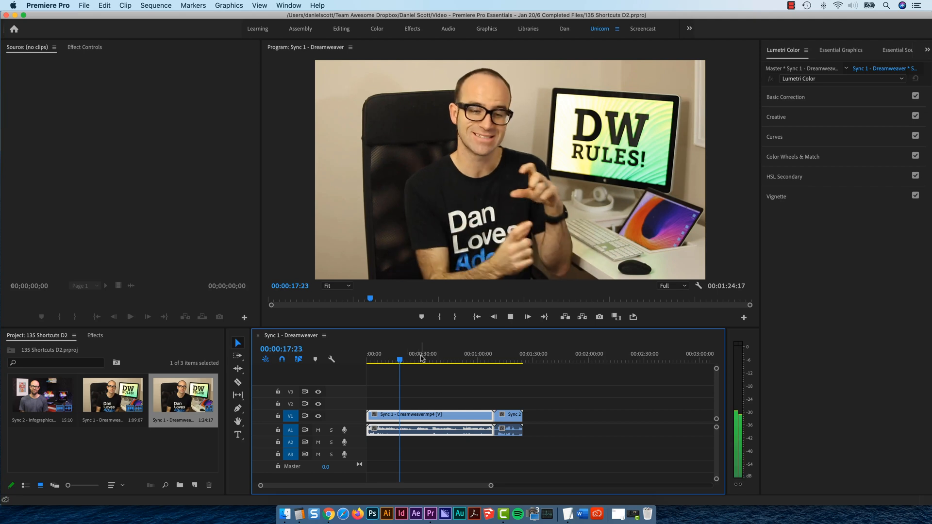
key(k)
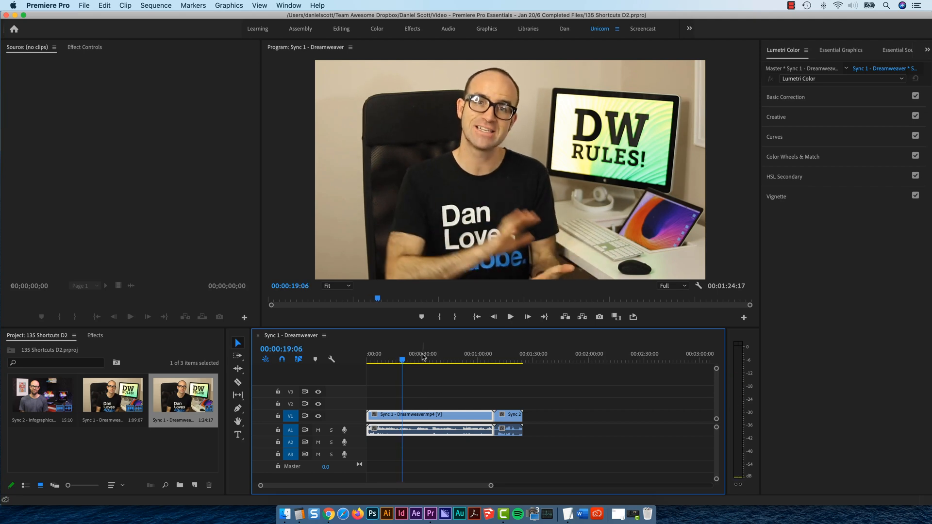
click(424, 360)
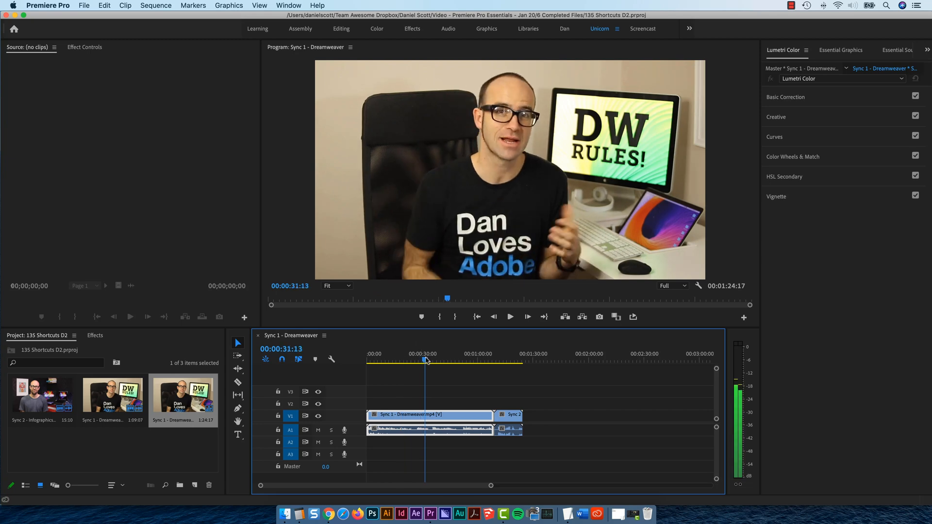
drag(470, 360, 435, 359)
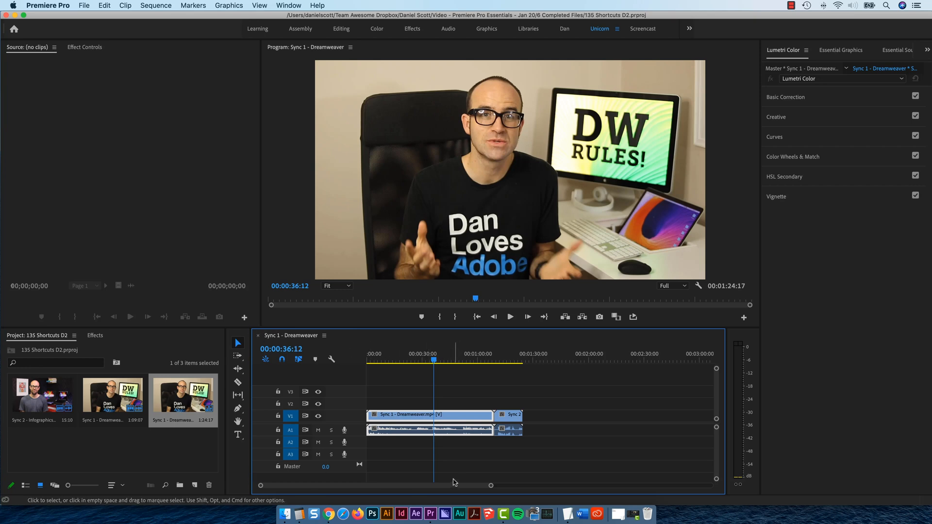
- Step the playhead frame by frame around 00:00:36:12, going back to 00:00:36:03 and forward again to 00:00:36:07
key(Right)
key(Right)
key(Left)
key(Left)
key(Left)
key(Left)
key(Left)
key(Left)
key(Left)
key(Left)
key(Left)
key(Left)
key(Left)
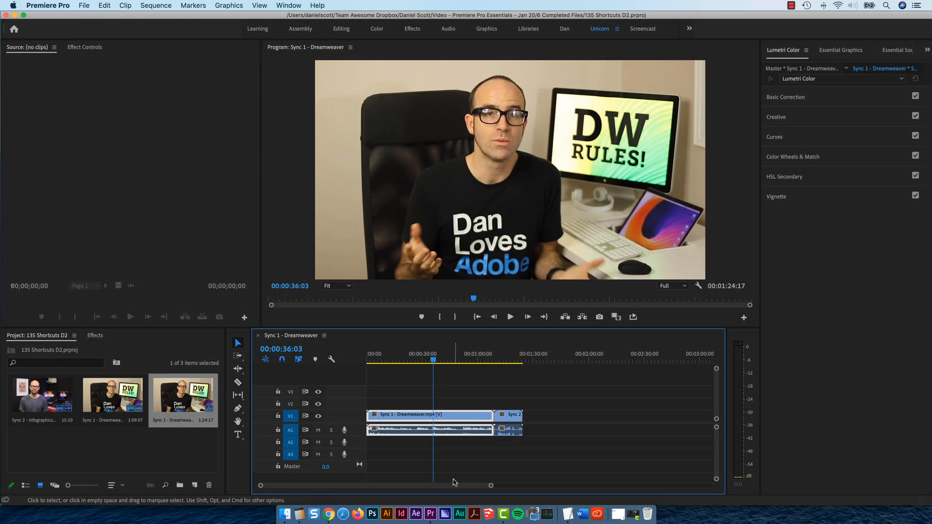
key(Right)
key(Right)
key(Right)
key(Right)
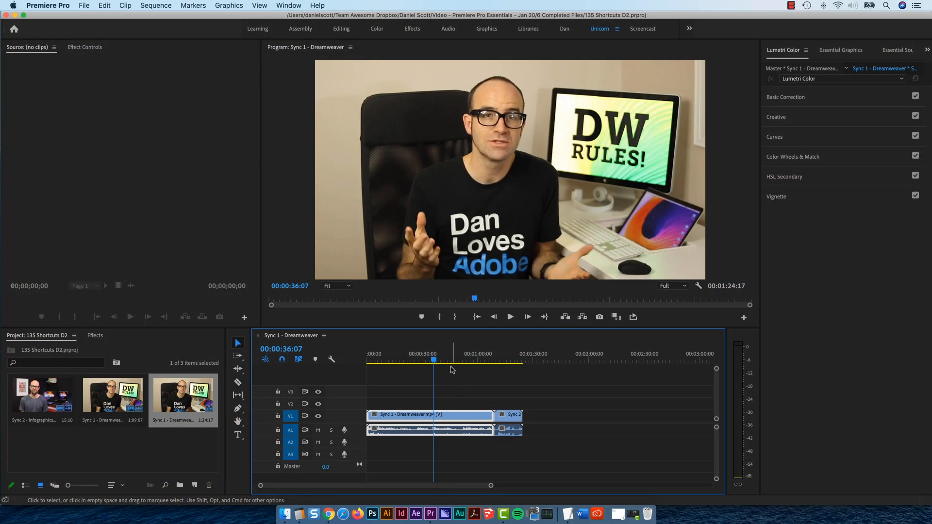
- Move the playhead to the cut between the two clips and step back one frame to Sync 1 - Dreamweaver's last frame, 00:01:09:06
drag(434, 363, 497, 367)
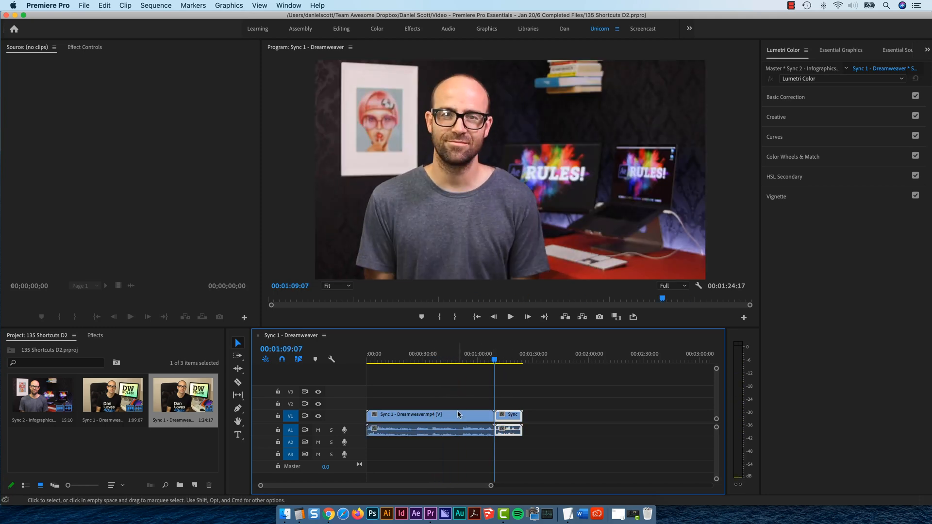
key(Left)
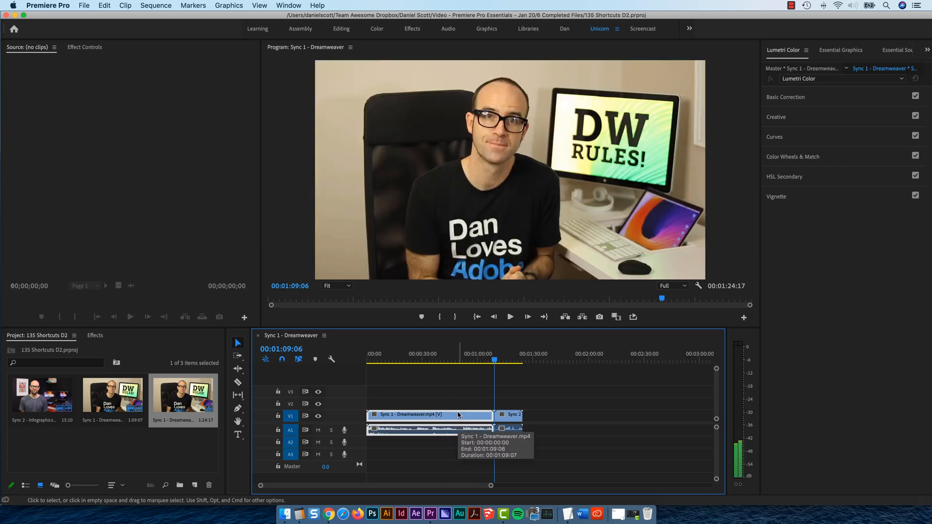
mouse_move(486, 360)
mouse_down()
mouse_move(406, 364)
mouse_move(494, 377)
mouse_up()
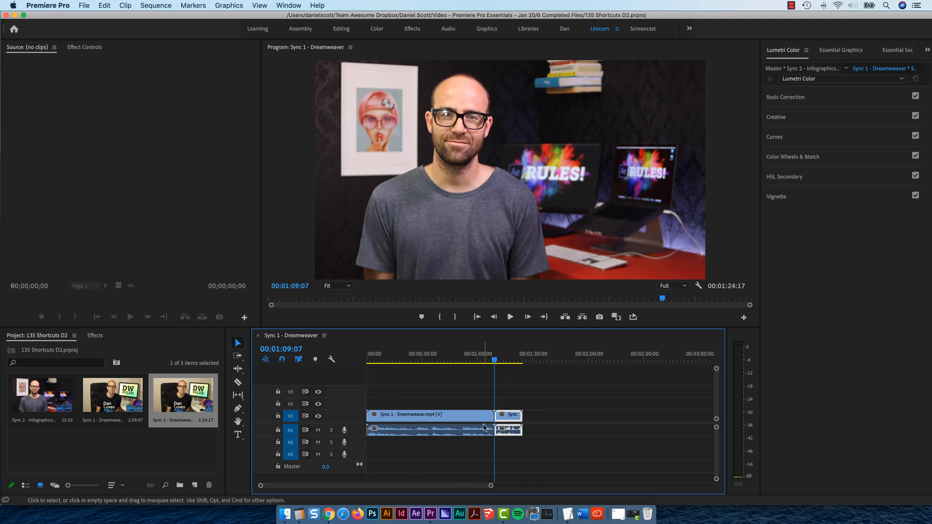
key(Left)
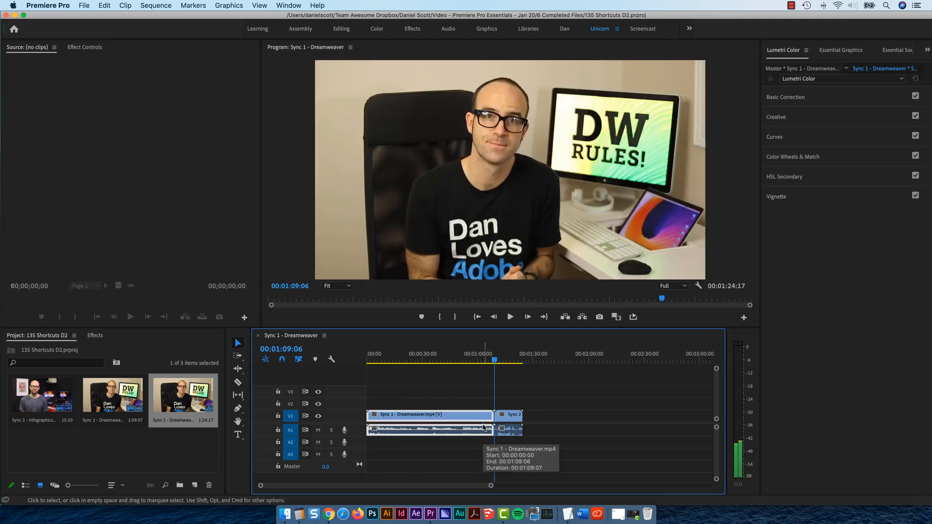
- Move the playhead back from the clip's last frame in five-frame jumps to 00:01:03:21
key(shift+Left)
key(shift+Left)
key(shift+Left)
key(shift+Left)
key(shift+Left)
key(shift+Left)
key(shift+Left)
key(shift+Left)
key(shift+Left)
key(shift+Left)
key(shift+Left)
key(shift+Left)
key(shift+Left)
key(shift+Left)
key(shift+Left)
key(shift+Left)
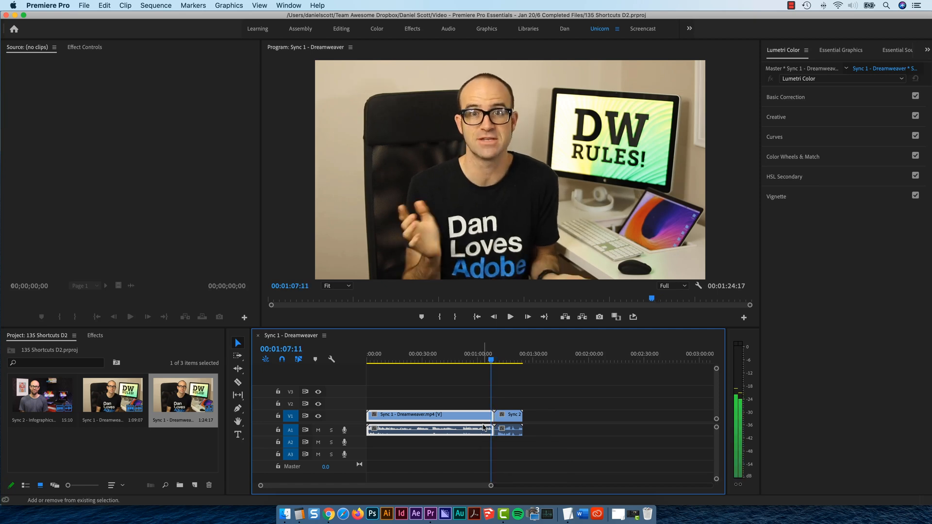
key(shift+Left)
key(shift+Left)
key(shift+Left)
key(shift+Left)
key(shift+Left)
key(shift+Left)
key(shift+Left)
key(shift+Left)
key(shift+Left)
key(shift+Left)
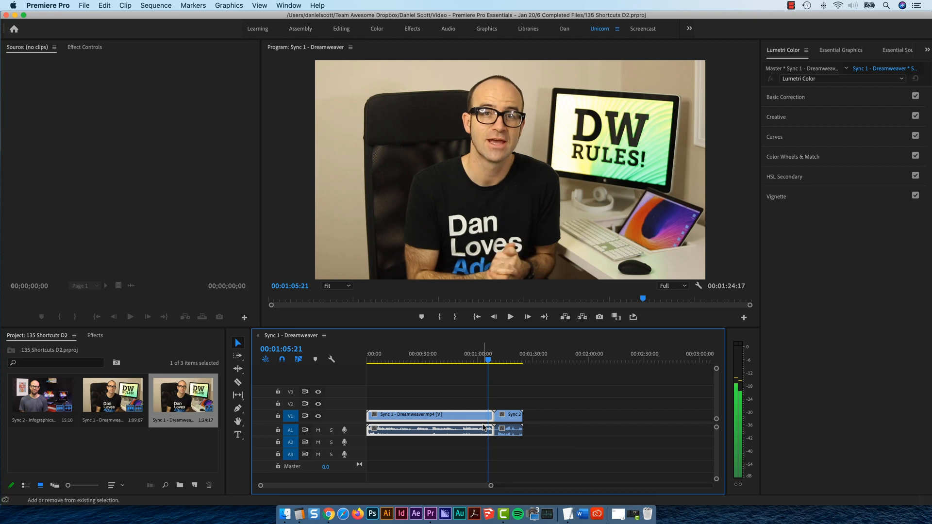
key(shift+Left)
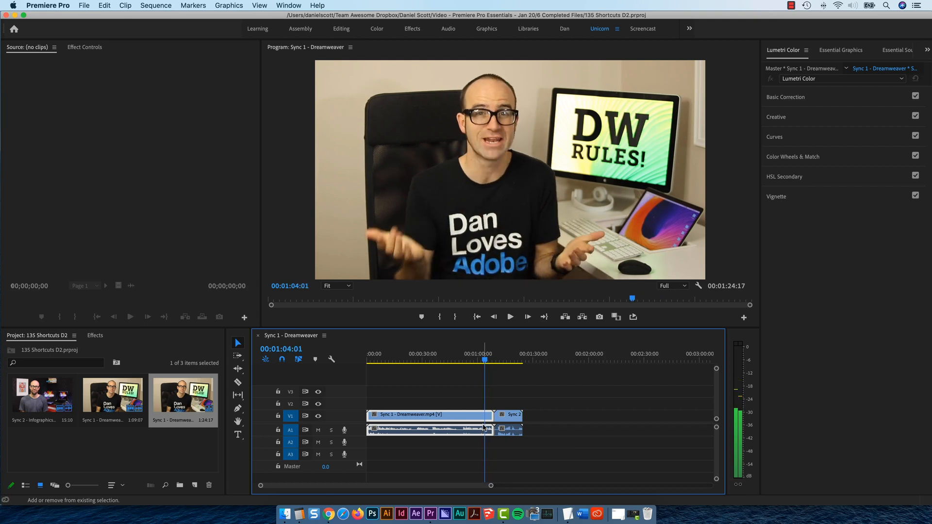
key(shift+Left)
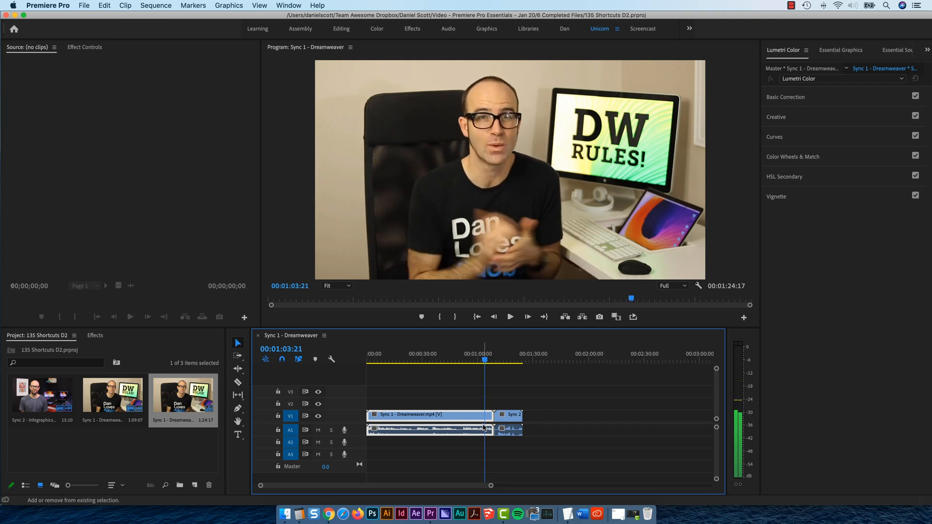
- Play the sequence forward to 00:01:06:06, stop, and jump back in five-frame steps to 00:01:05:11
key(space)
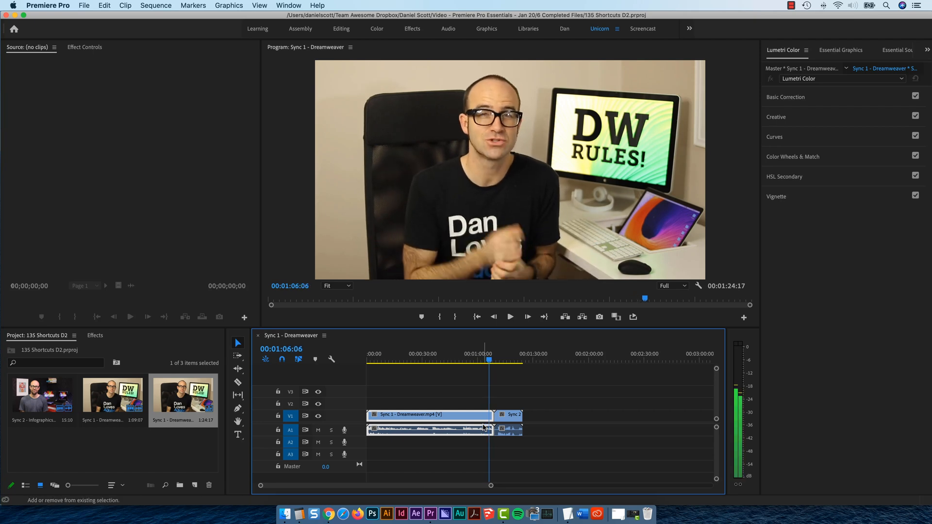
key(shift+Left)
key(shift+Left)
key(shift+Left)
key(shift+Left)
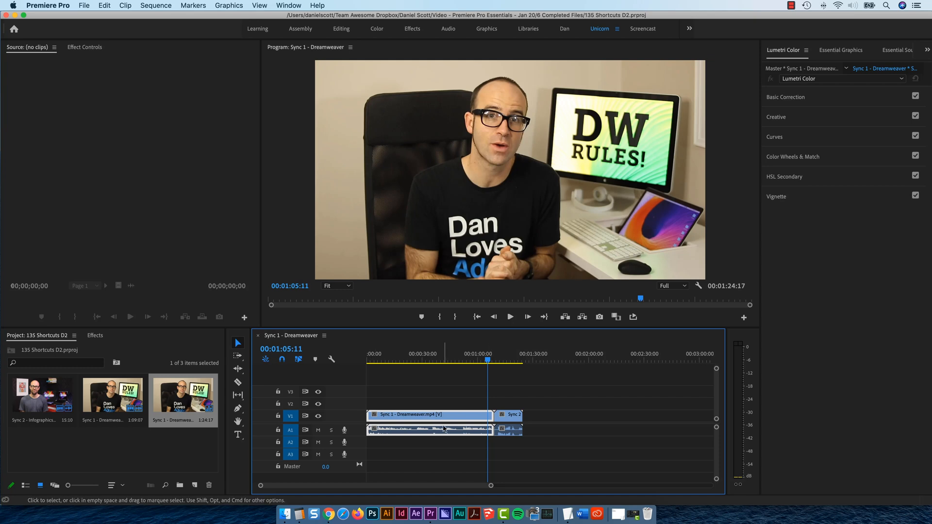
- Ripple delete the Sync 1 - Dreamweaver clip and play the remaining clip from the start, pausing at 00:00:02:06 and 00:00:03:13
key(shift+Delete)
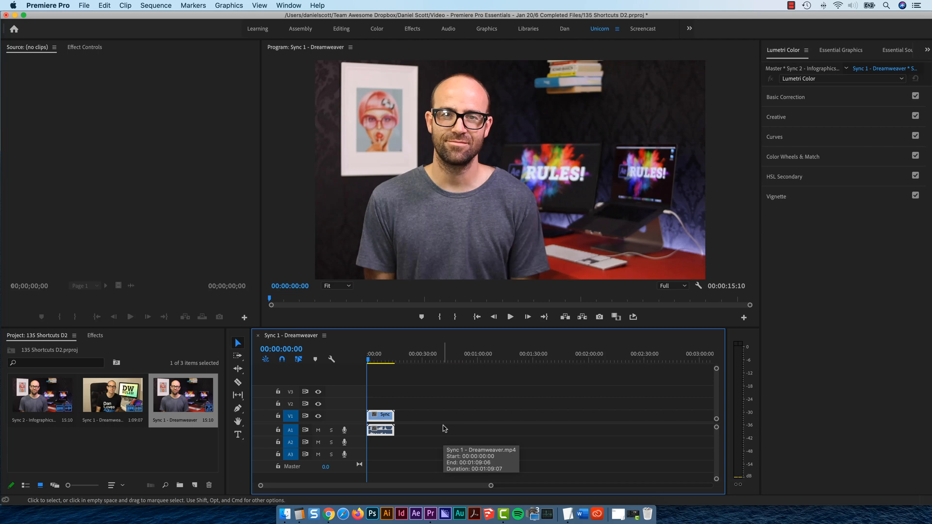
key(space)
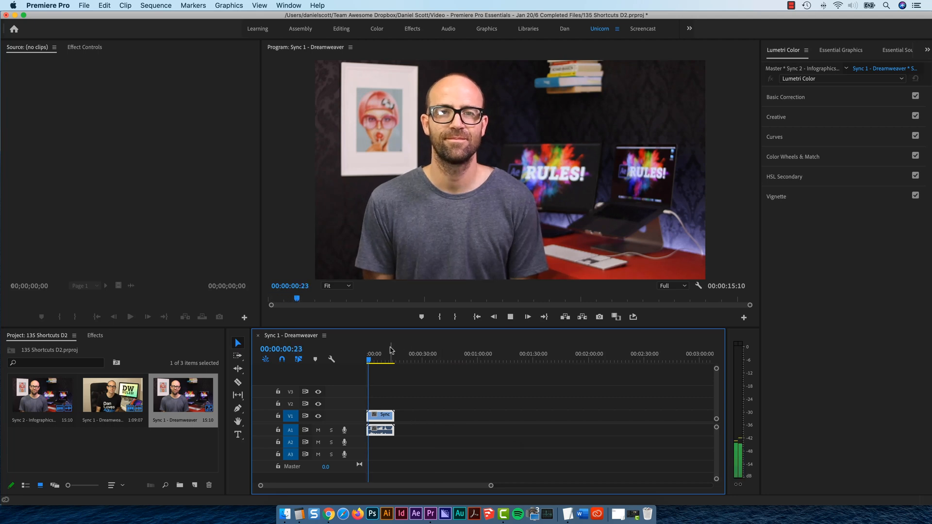
key(space)
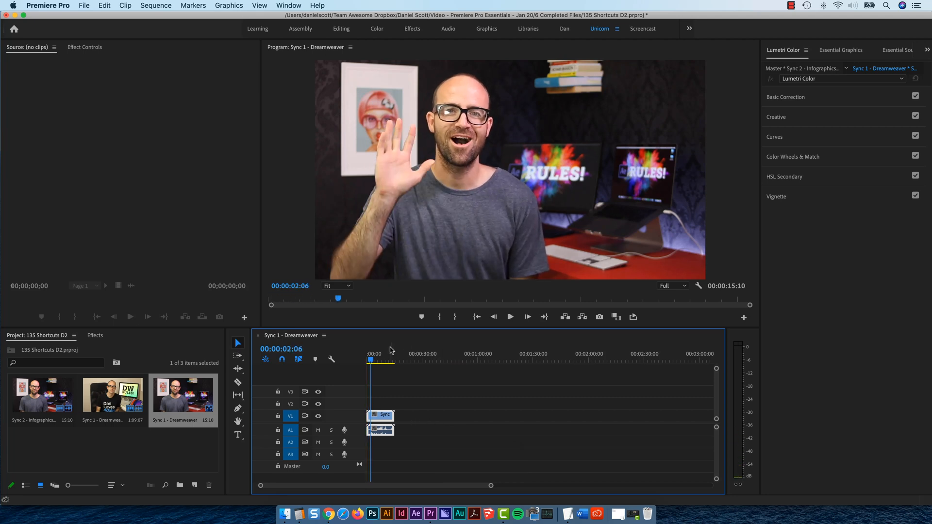
key(space)
key(space)
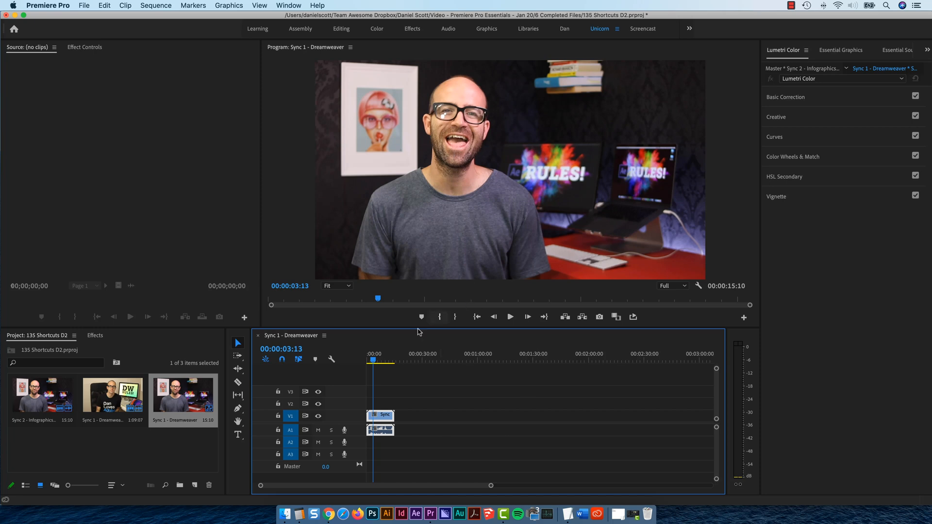
- Fit the whole sequence in the timeline, then select only the audio part of the Sync 2 - Infographics clip and deselect it
key(backslash)
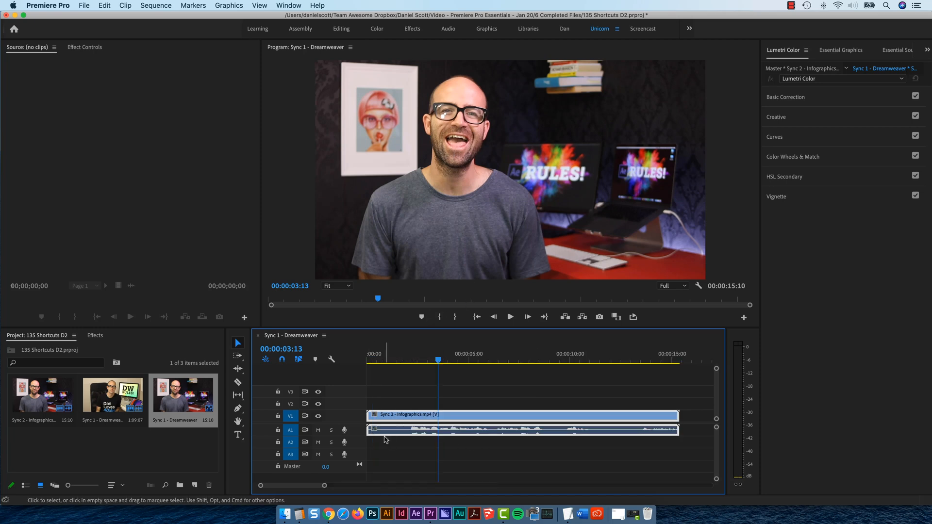
right_click(460, 419)
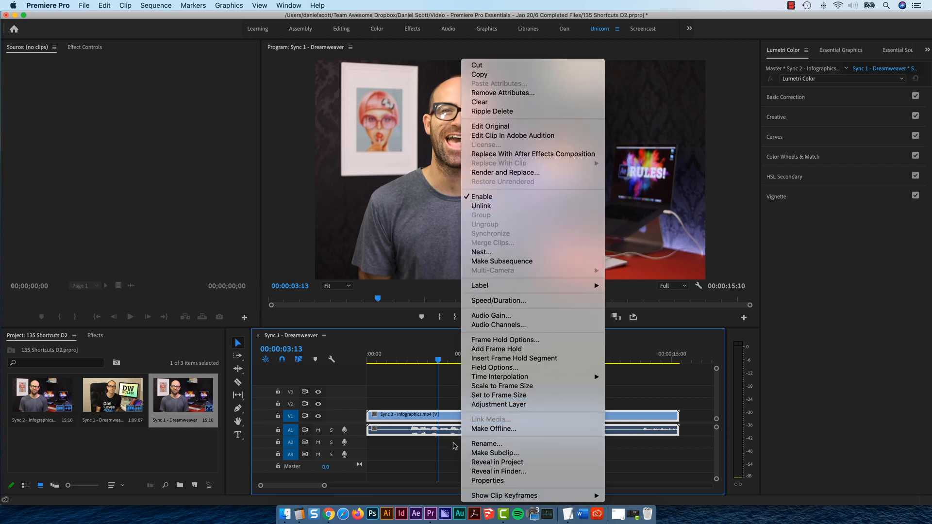
click(454, 446)
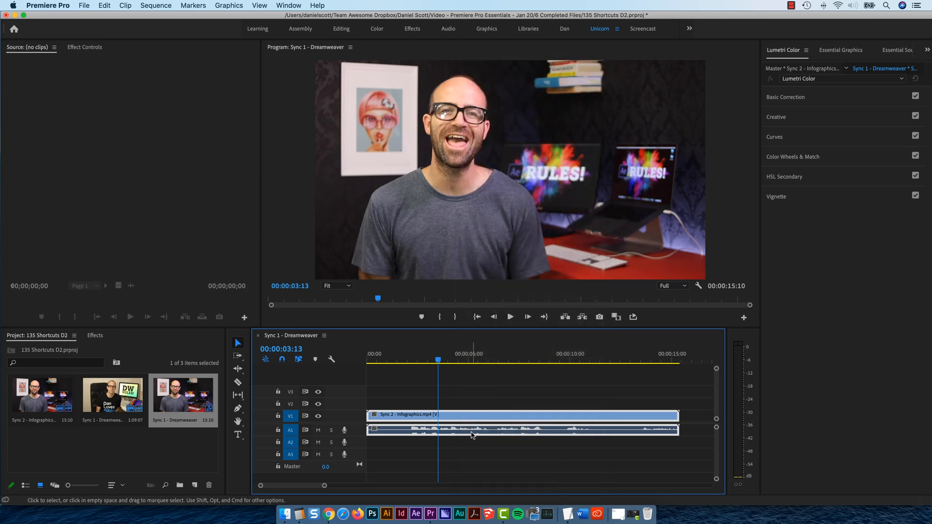
click(489, 441)
alt+click(503, 434)
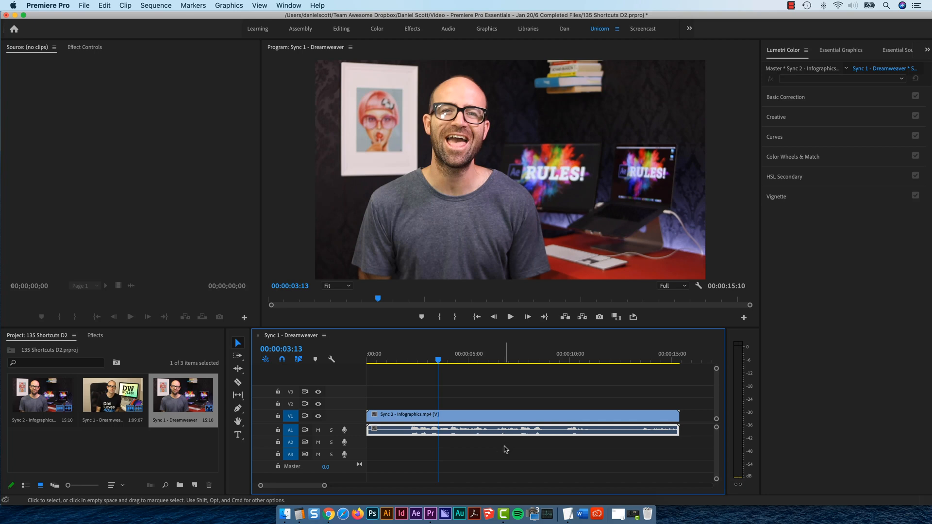
click(505, 449)
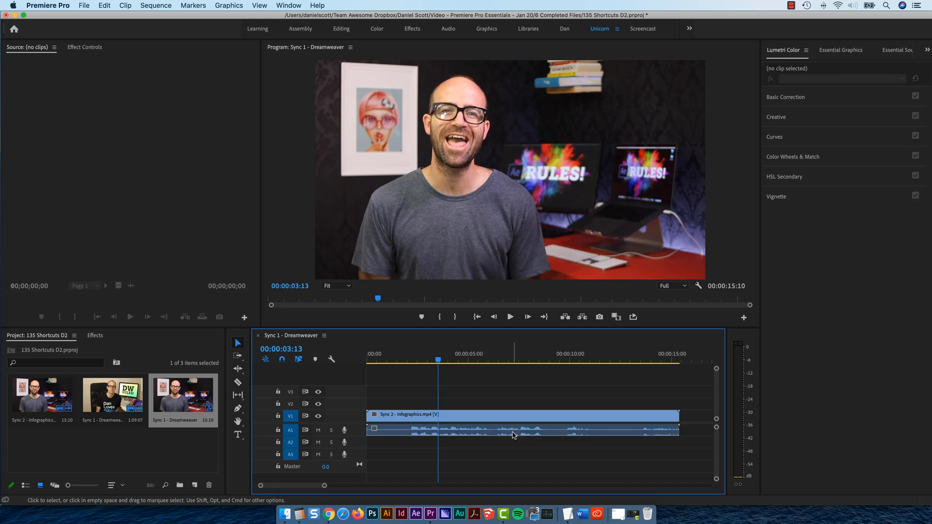
- Delete only the audio part of the Sync 2 - Infographics clip and undo the deletion
alt+click(514, 434)
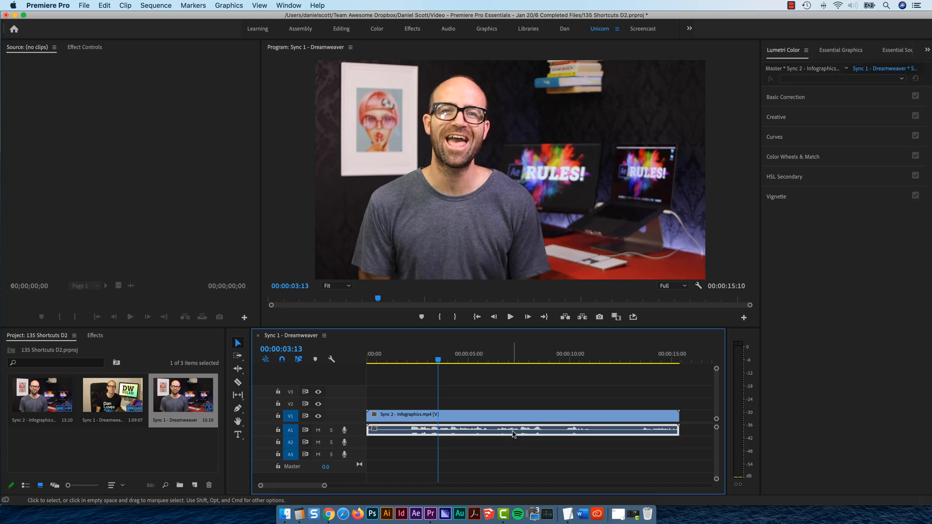
key(Delete)
key(super+z)
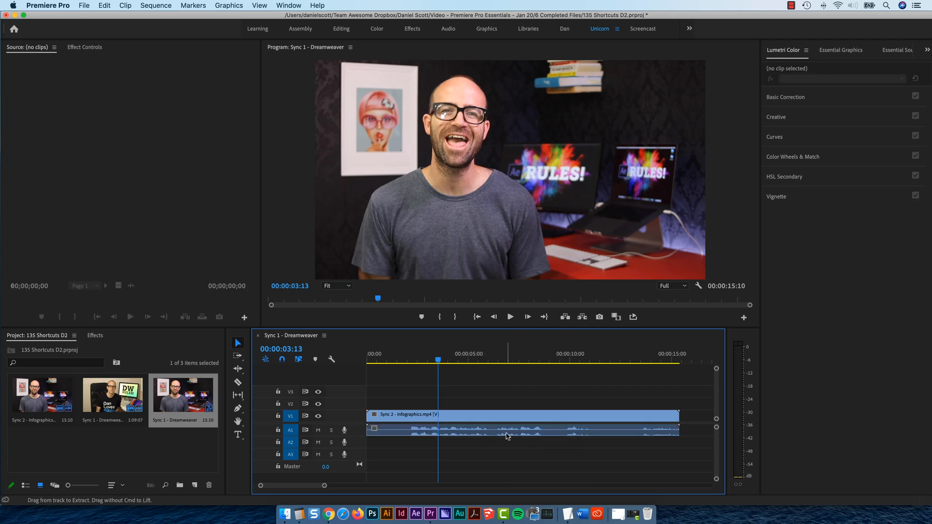
- Trim only the audio end of the Sync 2 - Infographics clip by about 00:00:02:06 and undo the trim
click(652, 435)
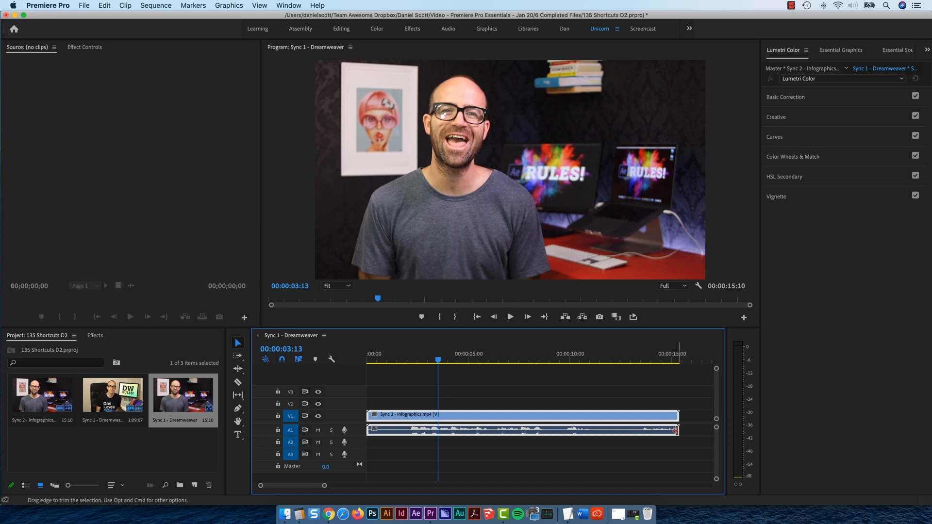
drag(674, 430, 632, 430)
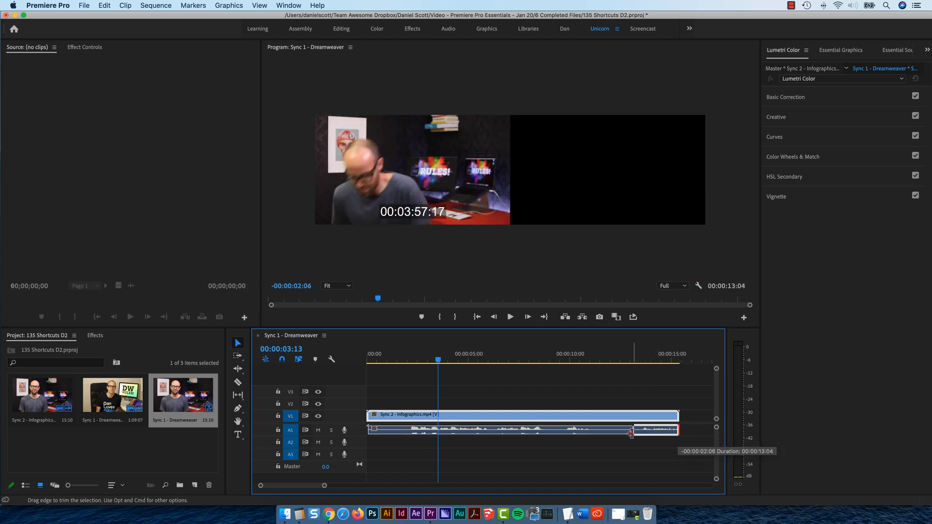
key(super+z)
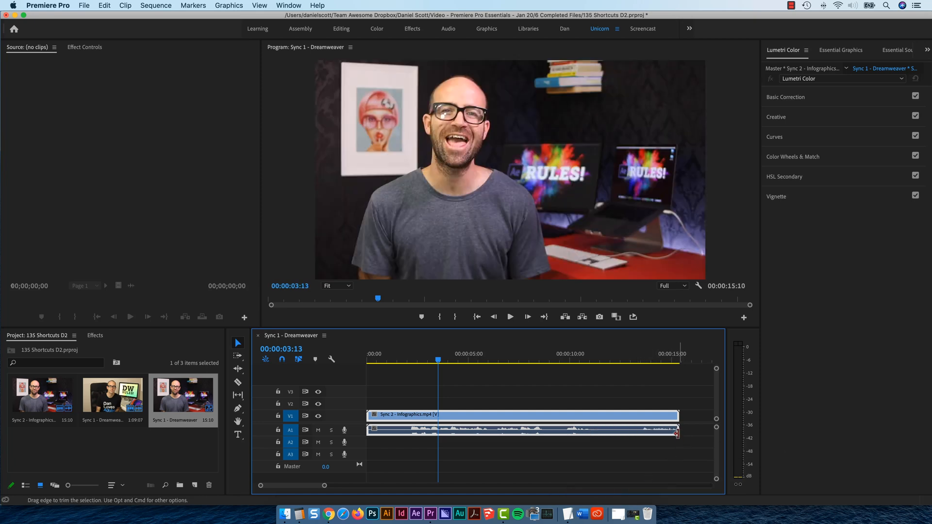
- Trim only the Infographics clip's audio to a duration of 00:00:13:15, and shift the linked clip along the timeline before undoing that shift
drag(676, 430, 640, 430)
drag(638, 359, 652, 361)
click(691, 450)
drag(606, 416, 633, 416)
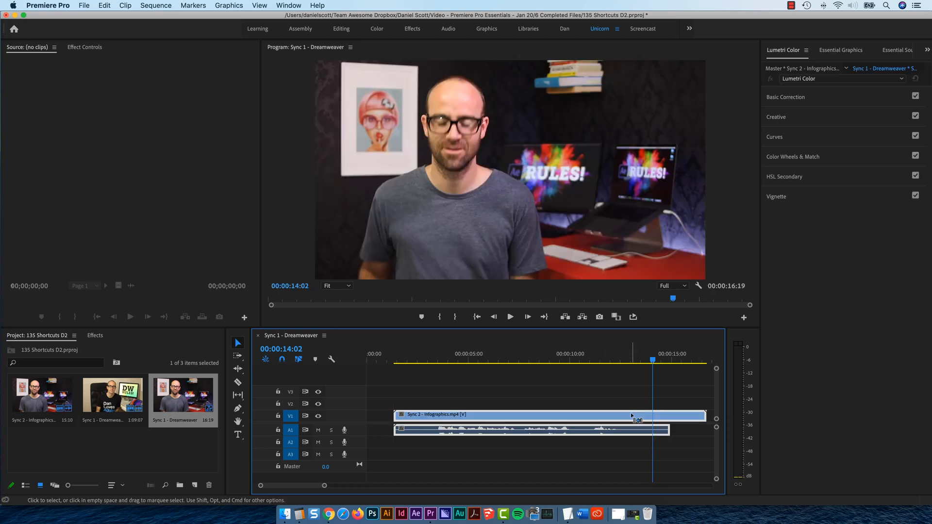
key(super+z)
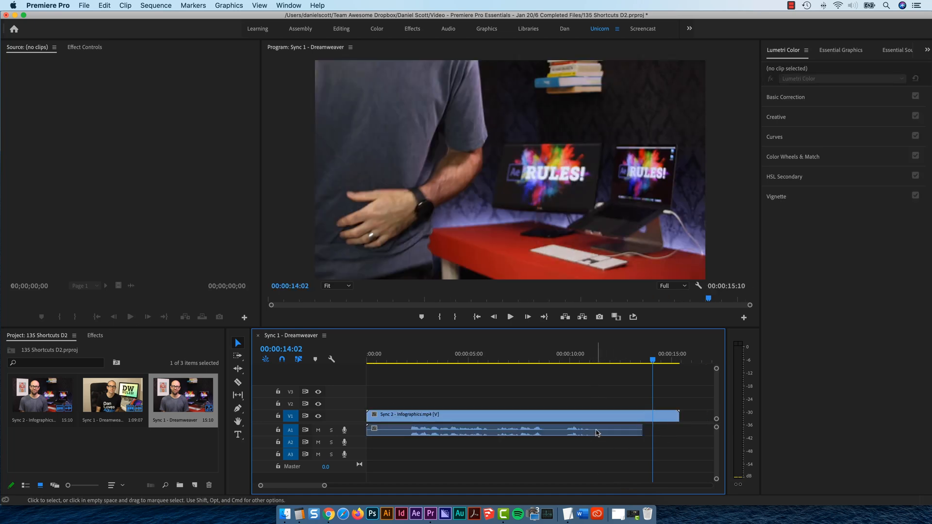
- Delete the Infographics clip's trimmed audio on its own and undo that deletion
click(614, 435)
key(Delete)
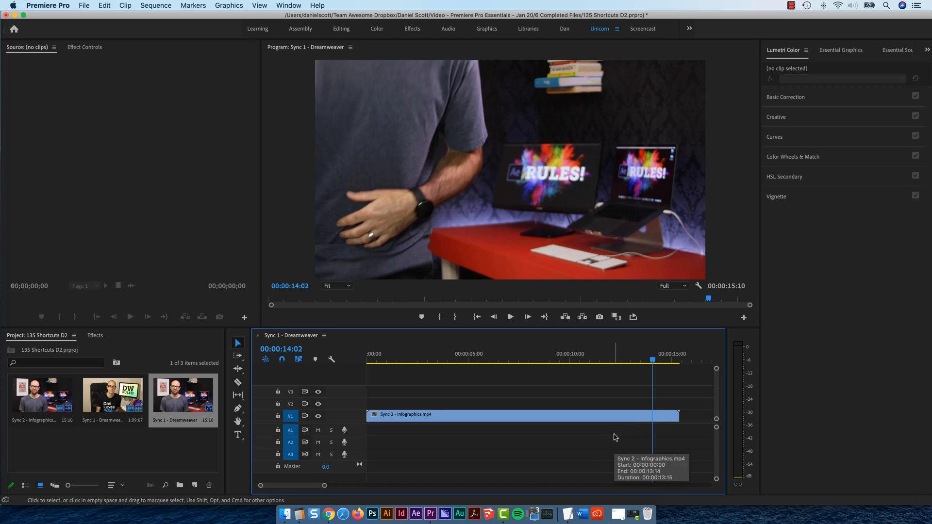
key(super+z)
- Delete the clip's video and audio from the timeline and open Sync 2 - Infographics.mp4 in the Source monitor
drag(482, 397, 517, 443)
key(Delete)
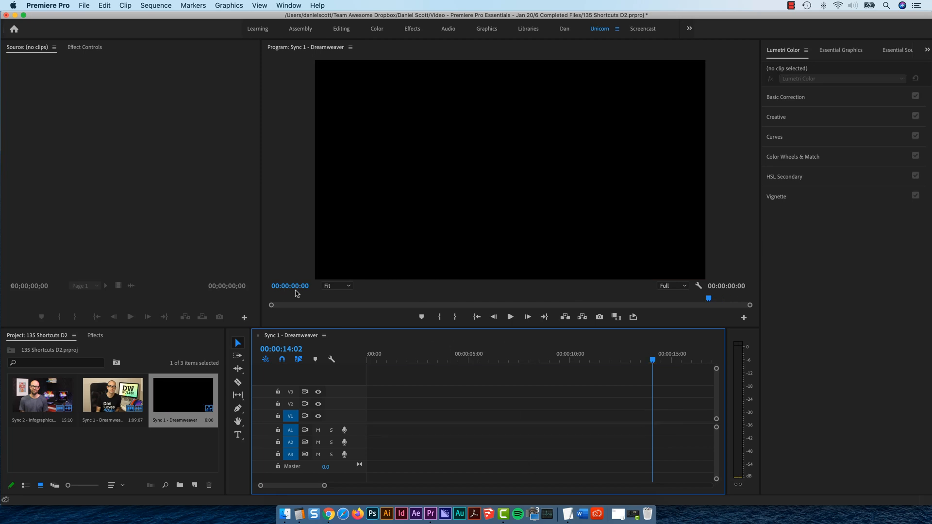
double_click(69, 394)
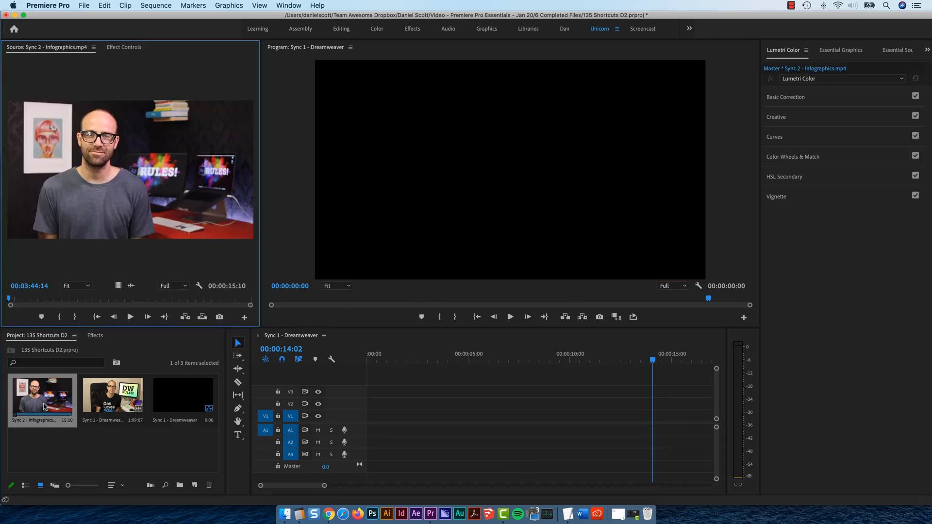
- Place only the video of Sync 2 - Infographics.mp4 at the start of V1 and undo the placement
drag(116, 172, 264, 333)
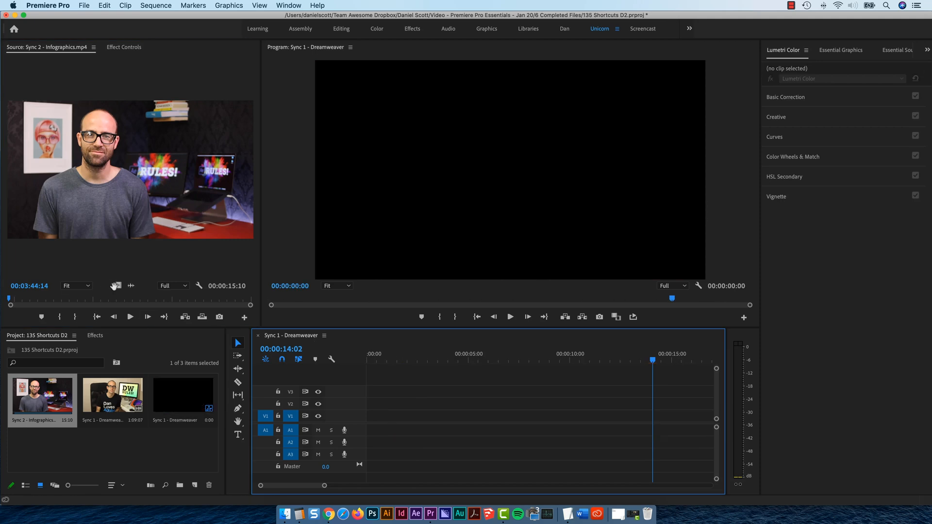
drag(117, 284, 364, 416)
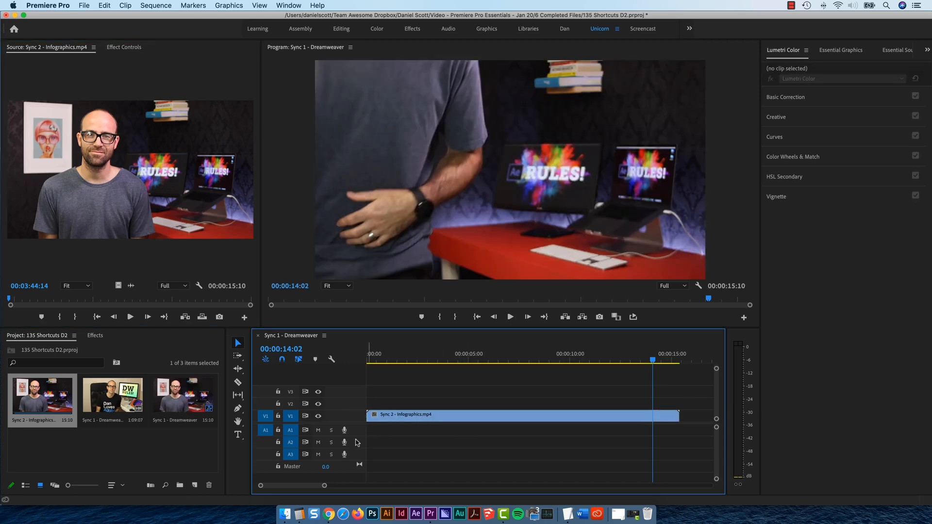
key(super+z)
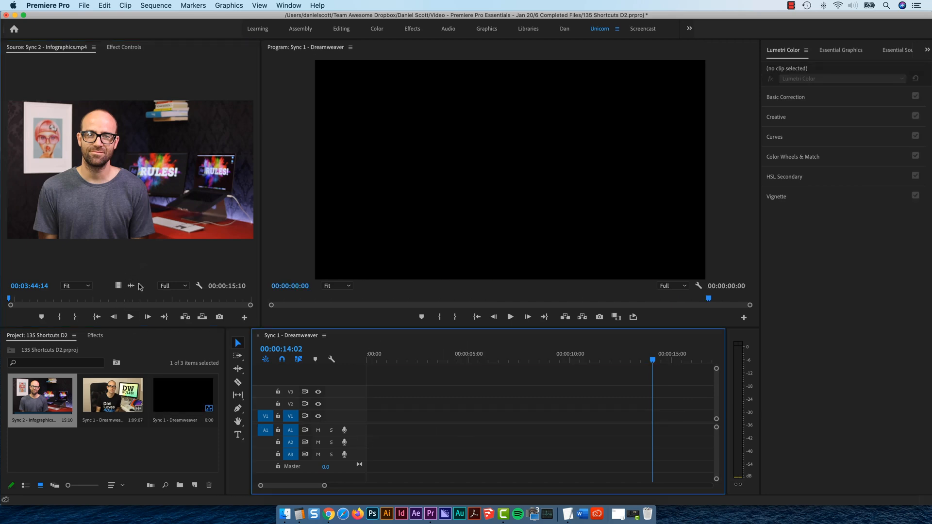
- Place only the source clip's audio on A1, and replace it with only the clip's video at the start of V1
drag(130, 285, 367, 433)
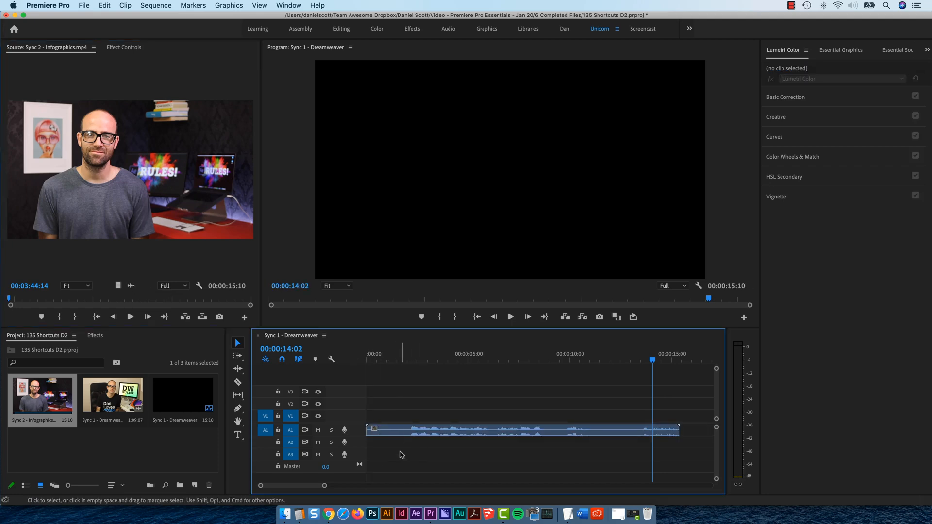
click(434, 435)
key(Delete)
- Import Sync 2 - Infographics Audio.mp3 from the Desktop and place it on A1 starting at about 00:00:04:00
click(140, 450)
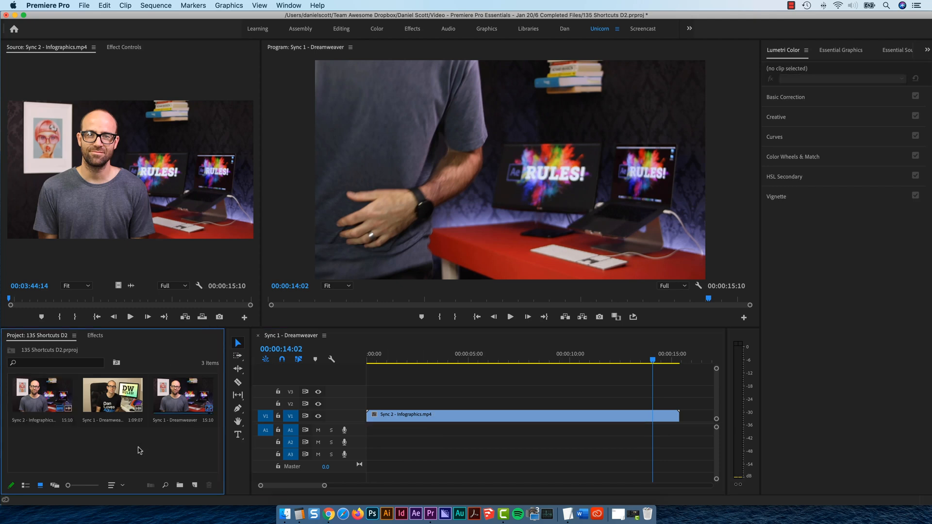
key(super+i)
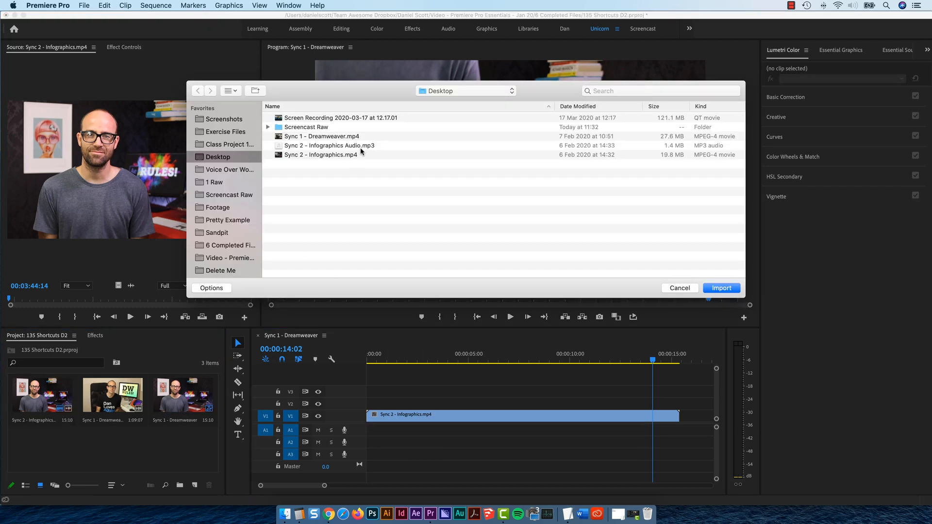
click(361, 148)
click(711, 287)
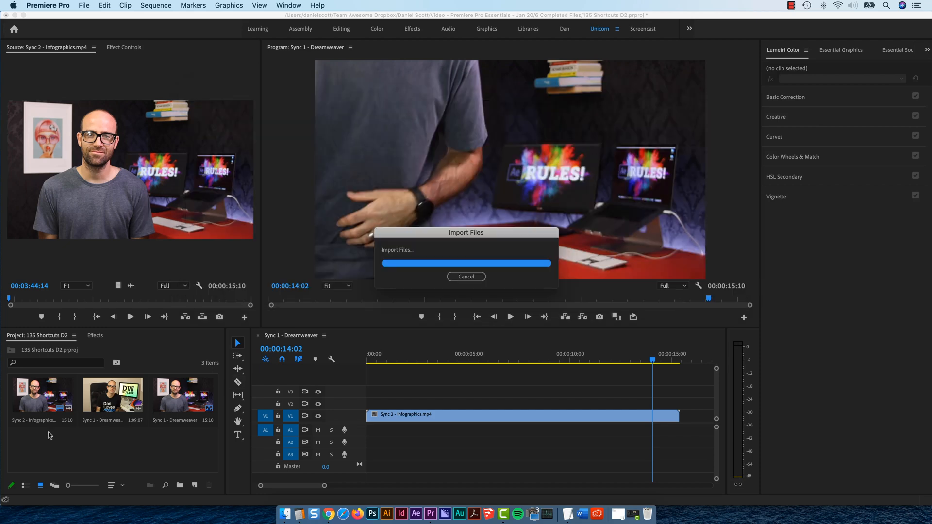
drag(40, 446, 490, 430)
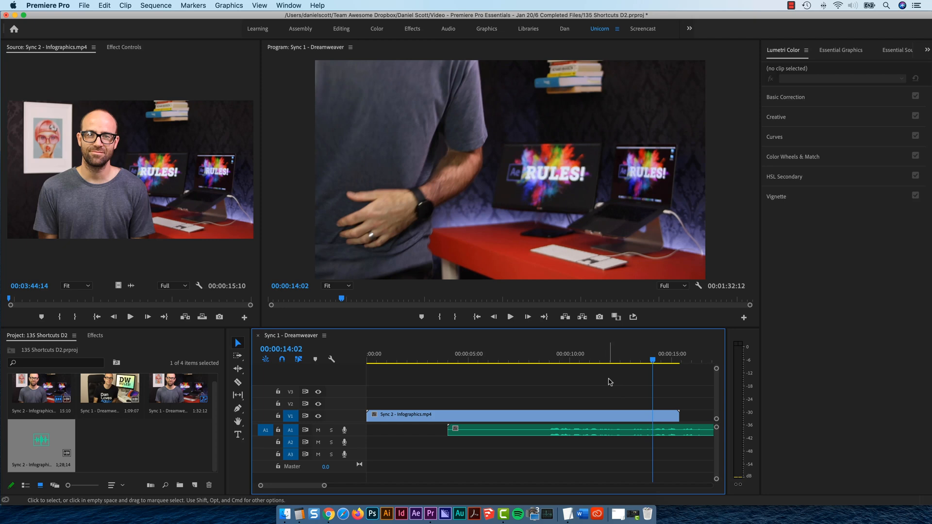
- Step the playhead one frame back and forward, and jump between edit points back to the sequence start
key(Left)
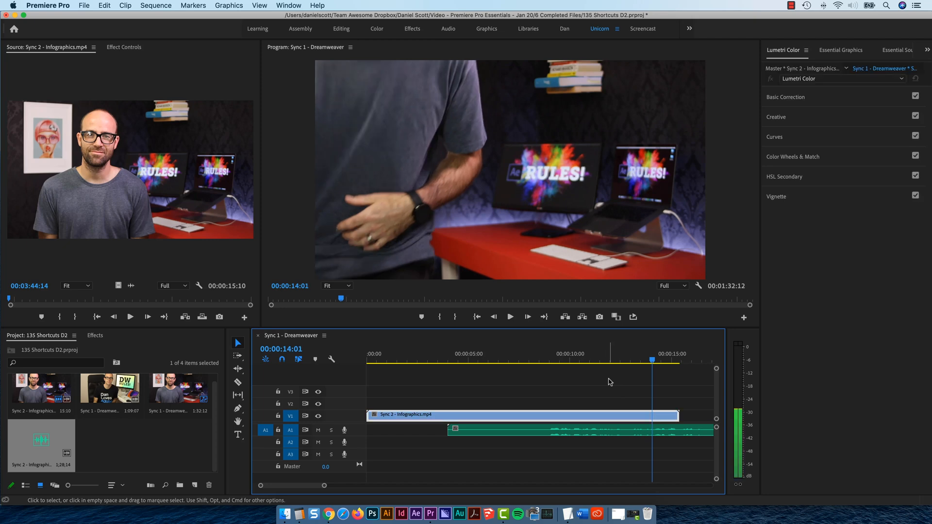
key(Right)
key(Down)
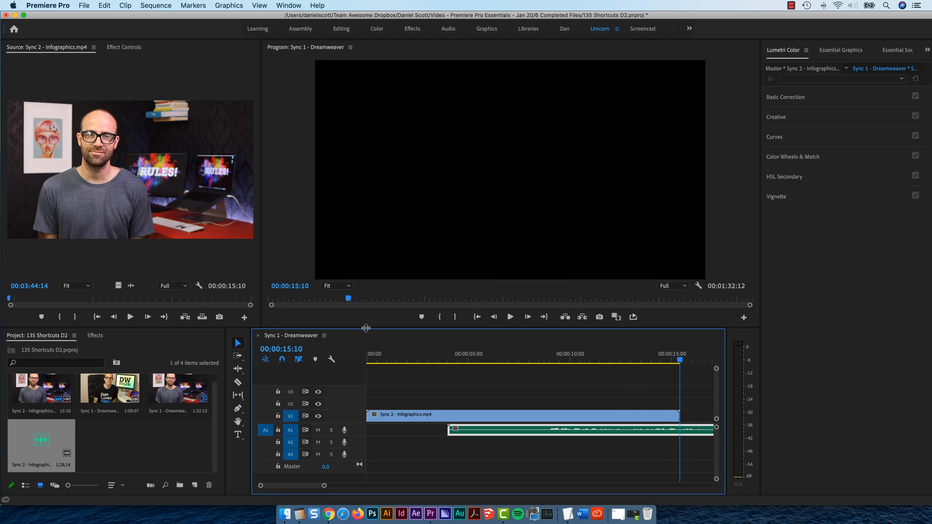
key(Up)
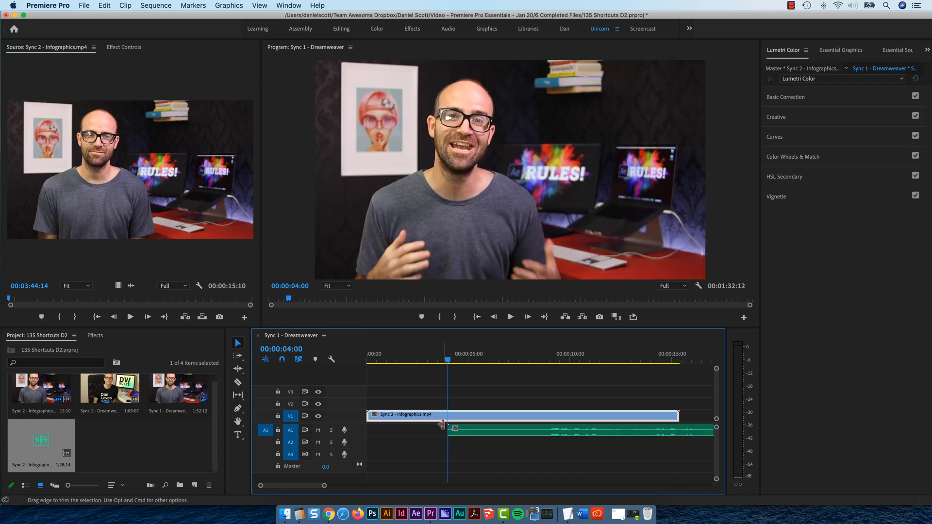
key(Up)
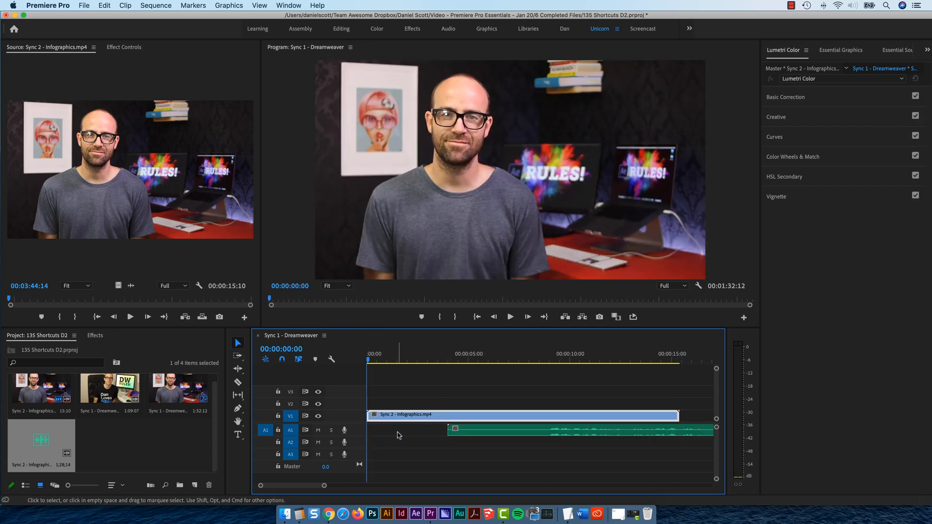
- Jump the playhead to the sequence's end and start, and move through the edit points to the Infographics video's last frame at 00:00:15:09
key(End)
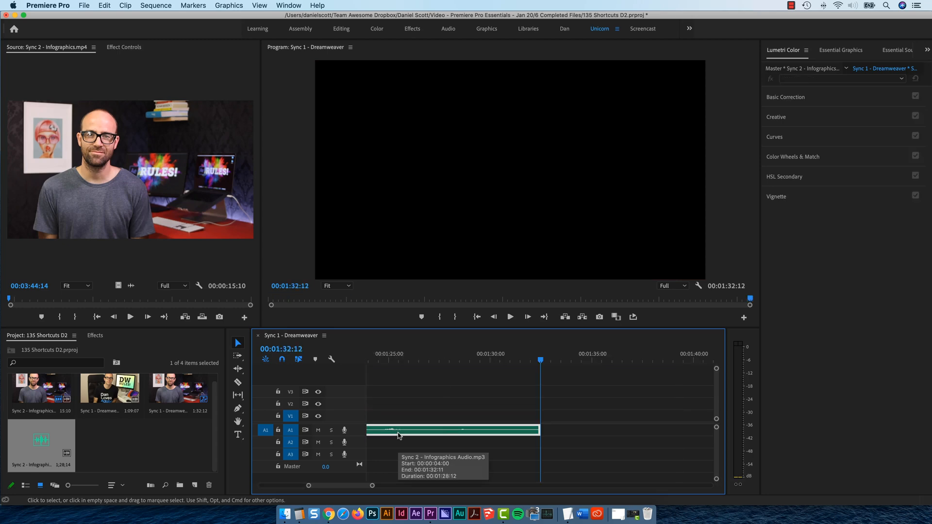
key(Home)
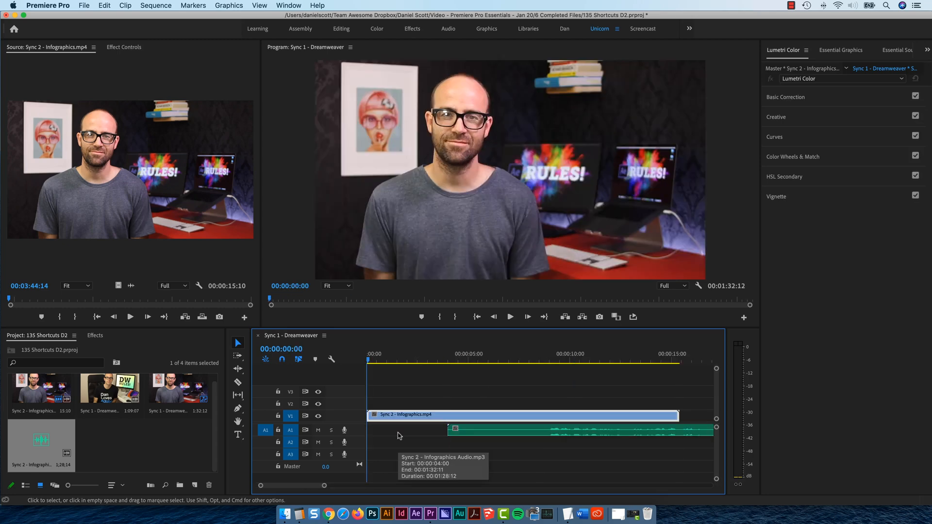
key(Down)
key(Down)
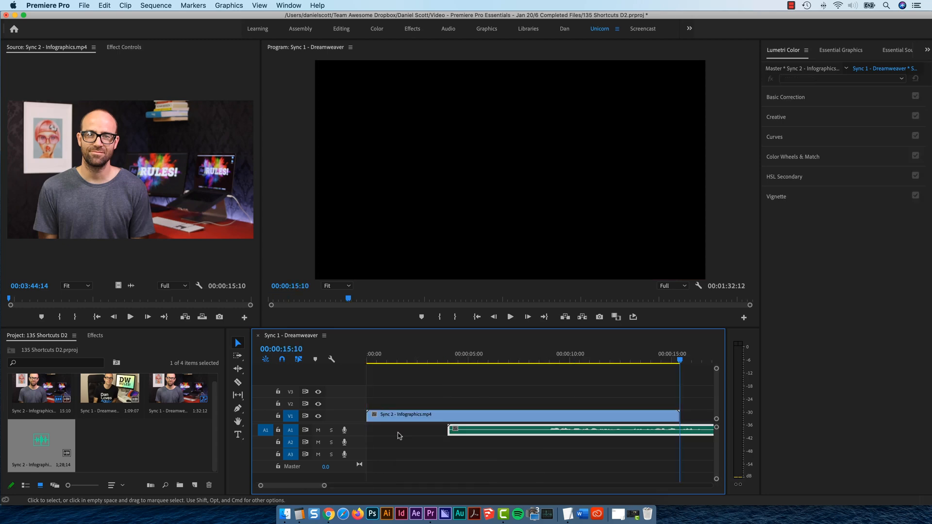
key(Left)
key(Up)
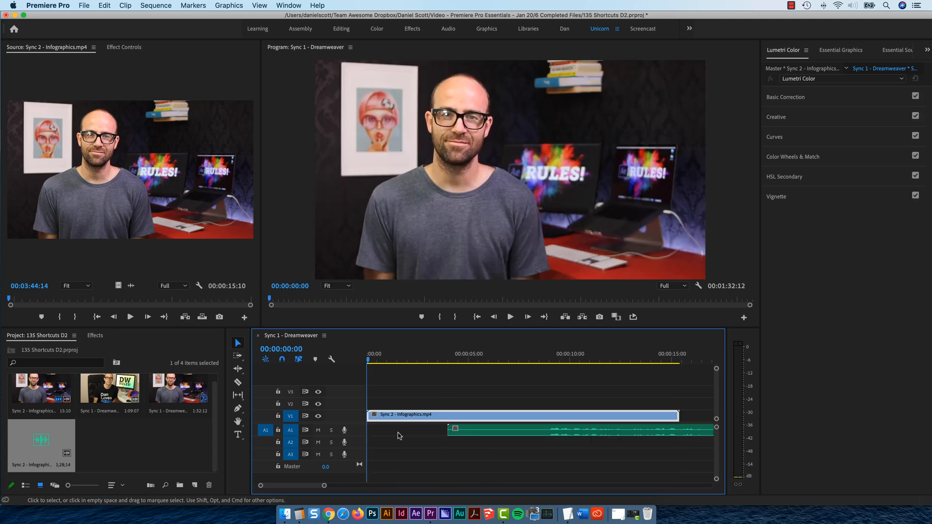
key(Down)
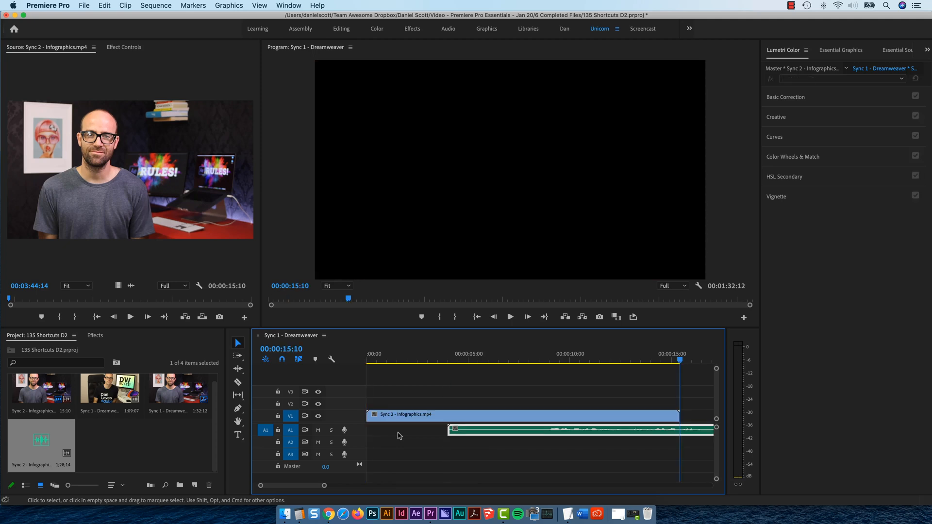
key(Left)
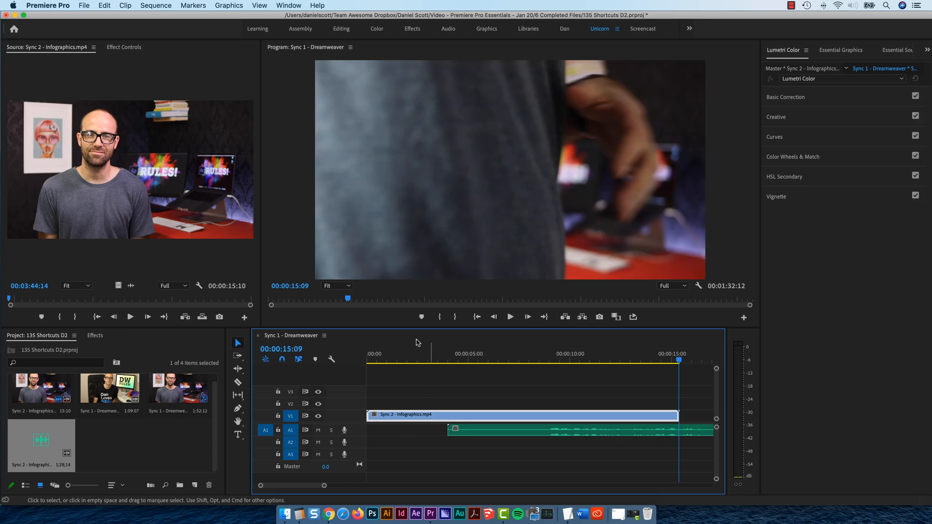
- Place Sync 1 - Dreamweaver.mp4 on V2 and A2 starting at about 00:00:02:04, and jump the playhead to the clip's start
click(177, 404)
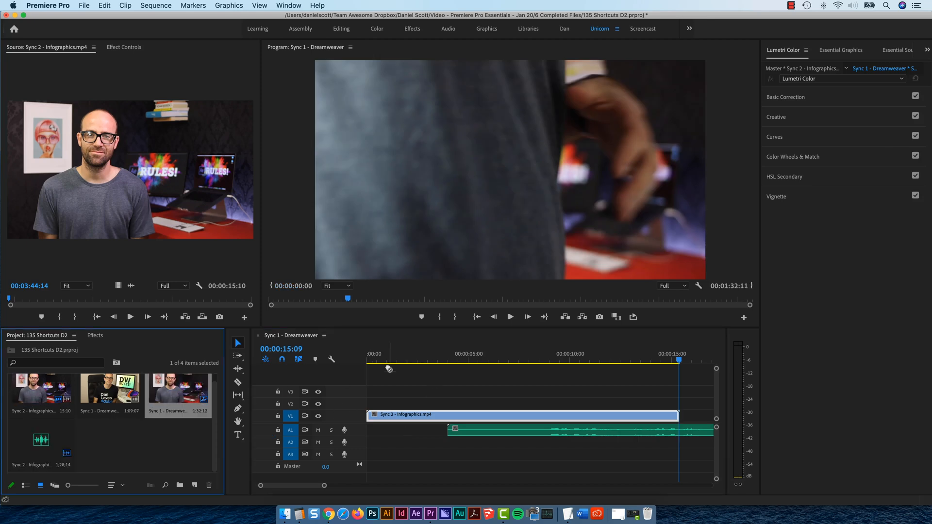
drag(102, 396, 414, 401)
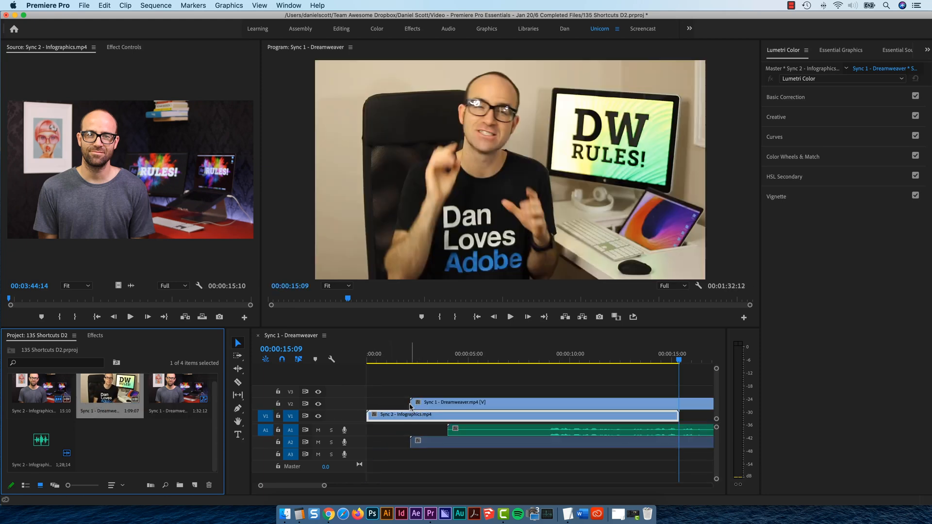
key(Up)
key(Up)
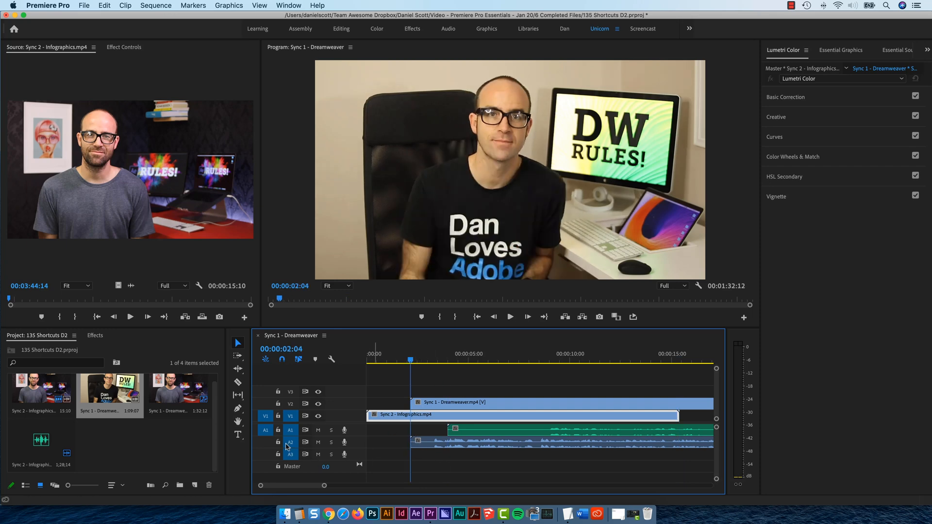
- Turn off targeting for A2 and A3, and jump the playhead between the edit points of the tracks still targeted
key(Up)
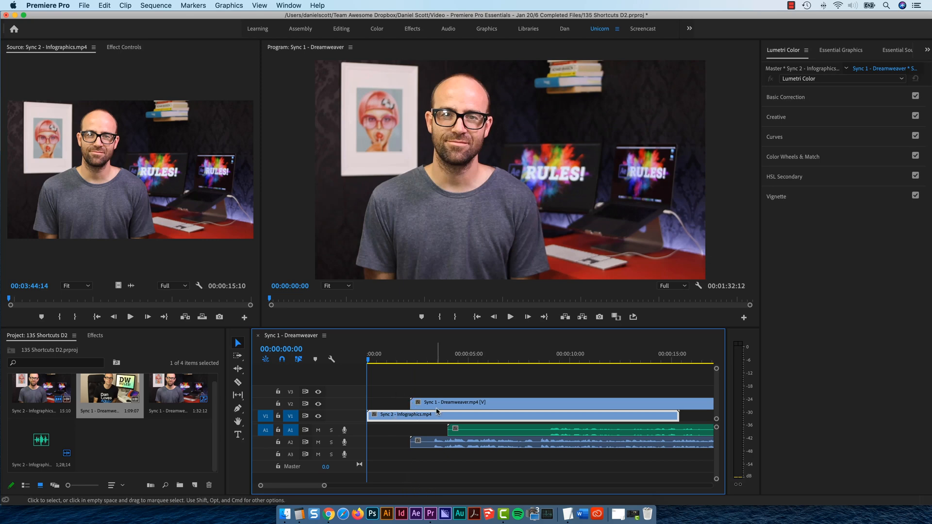
key(Down)
key(Up)
key(Down)
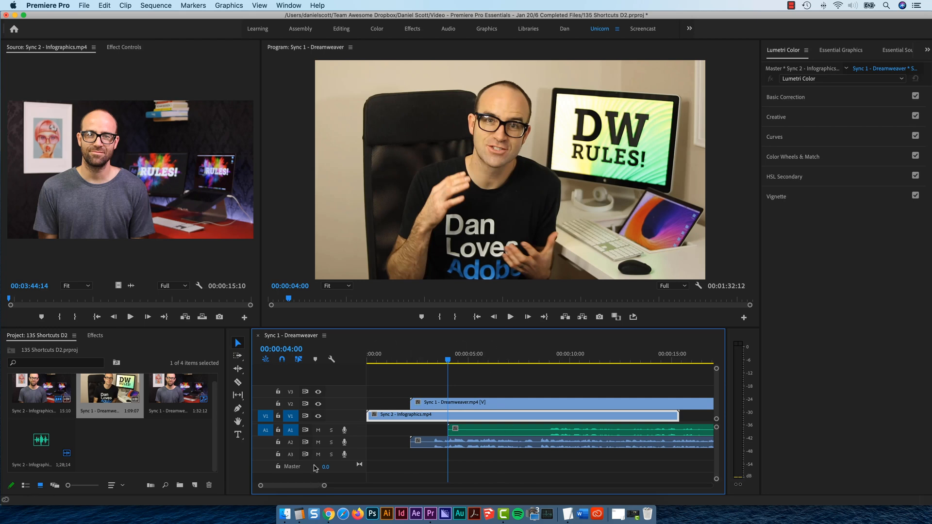
- Turn on track targeting for A2, A3, V2 and V3 so that edit-point jumps include every track
click(290, 442)
click(291, 455)
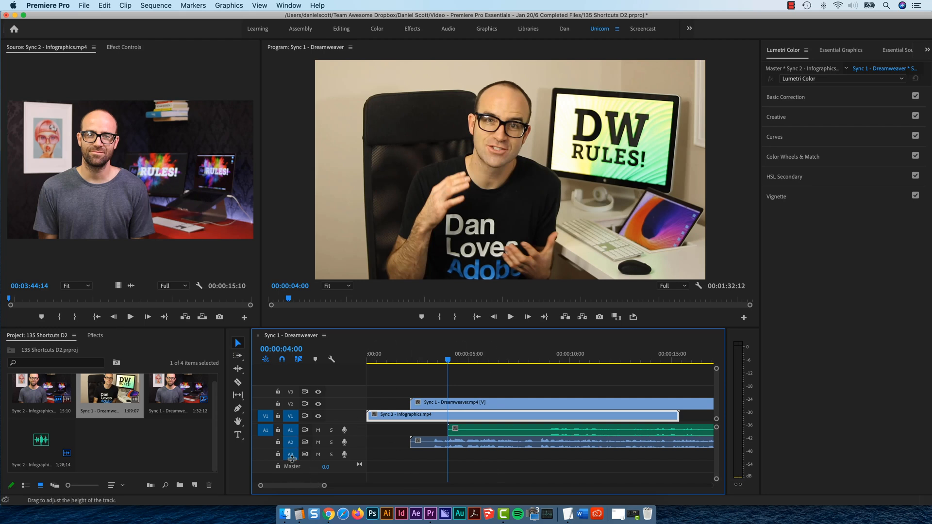
click(291, 404)
click(290, 392)
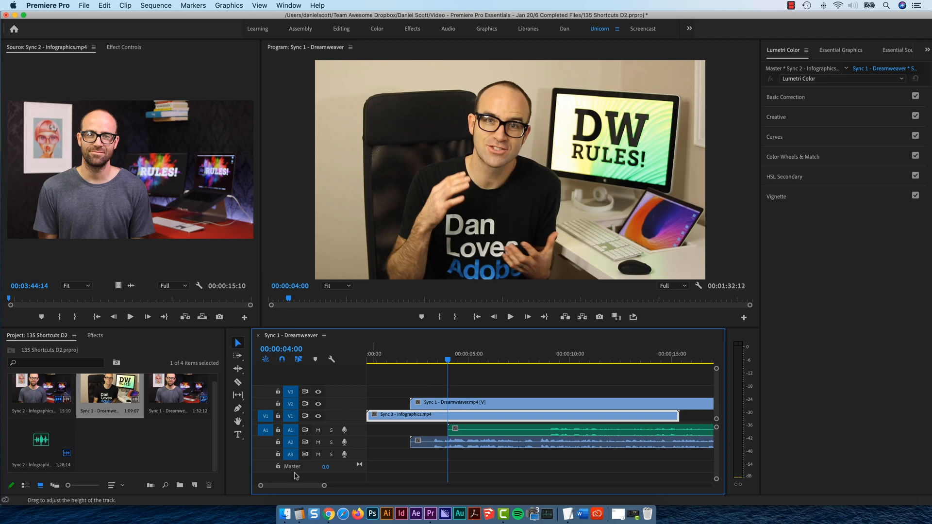
- Jump the playhead back and forth through the edit points of all targeted tracks, returning from the sequence start to 00:00:04:00
key(Up)
key(Up)
key(Down)
key(Down)
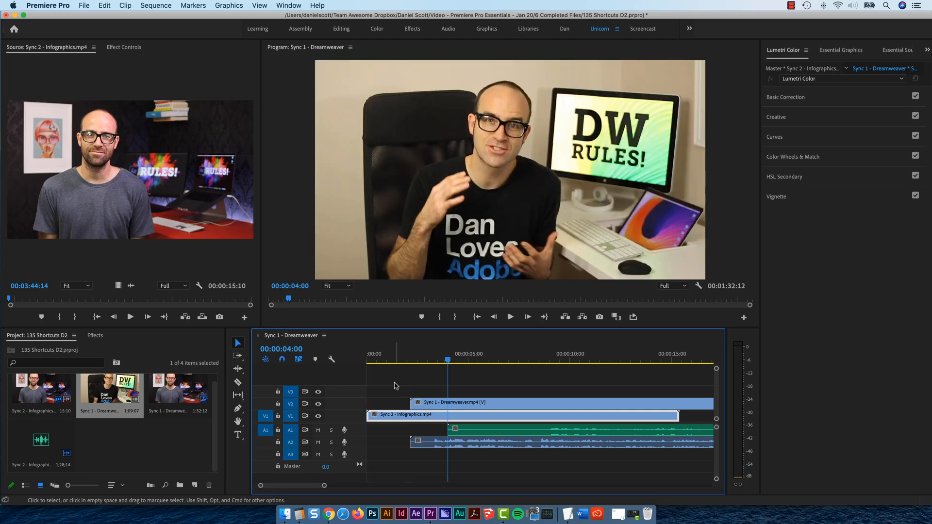
key(Home)
key(Down)
key(Down)
- Check the Selection Follows Playhead option and scrub the playhead to 00:00:04:10 to test it
click(155, 5)
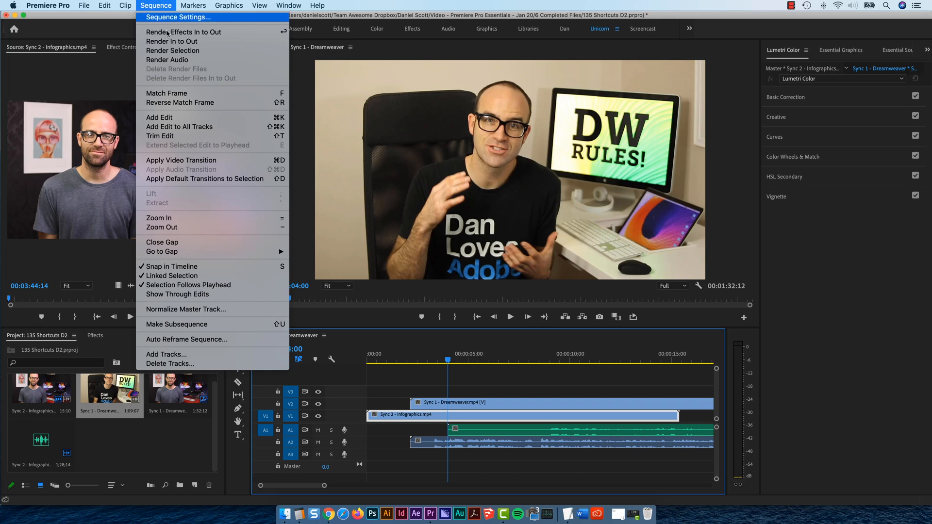
click(155, 286)
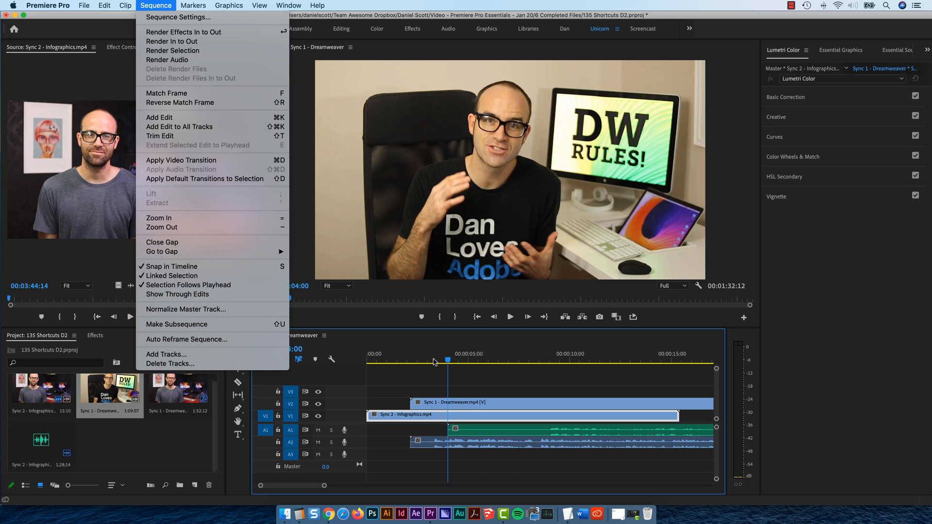
mouse_move(448, 360)
mouse_down()
mouse_move(397, 360)
mouse_move(455, 360)
mouse_up()
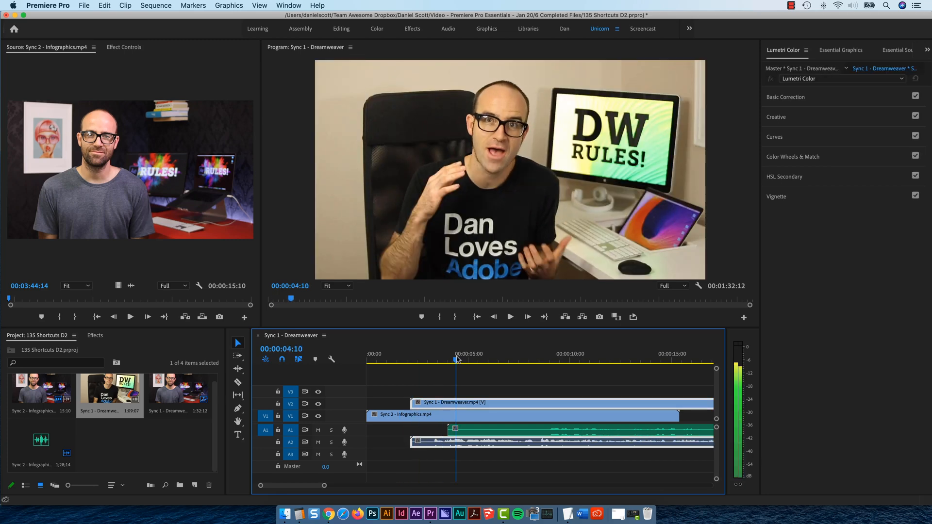
- Turn off Selection Follows Playhead, play the sequence to 00:00:07:20, and select the Sync 1 - Dreamweaver.mp4 clip manually
click(162, 5)
click(163, 285)
key(space)
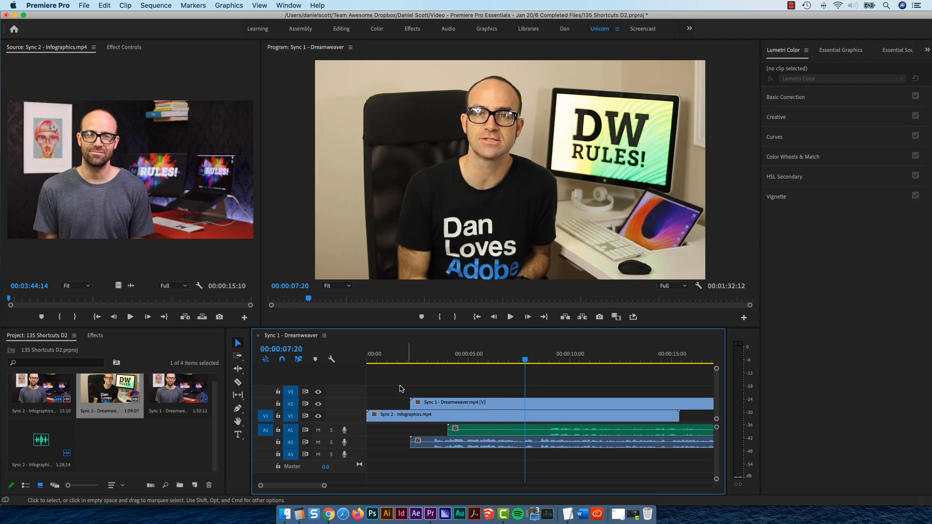
click(499, 403)
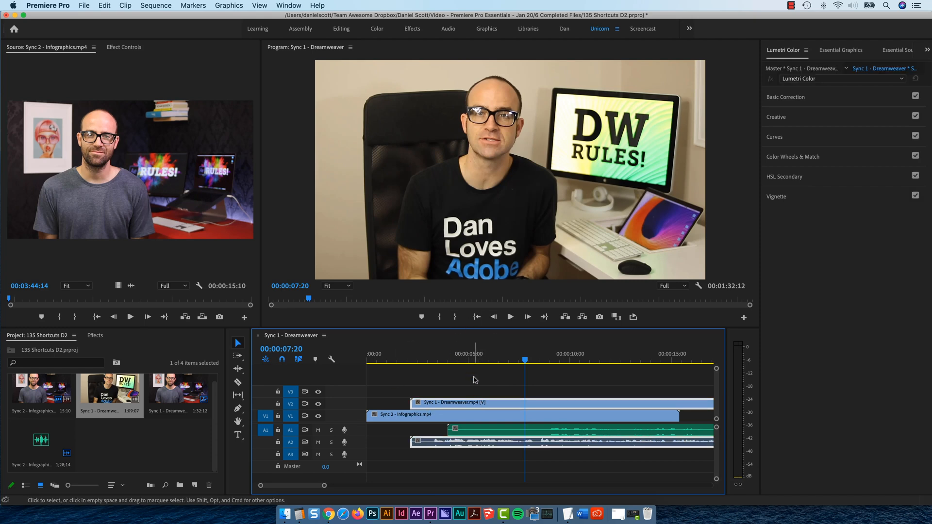
key(space)
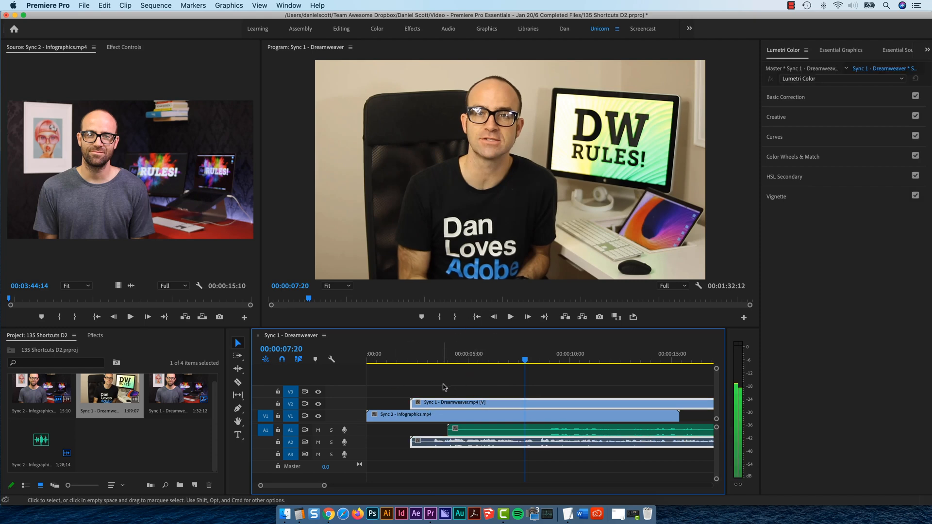
key(Left)
key(Right)
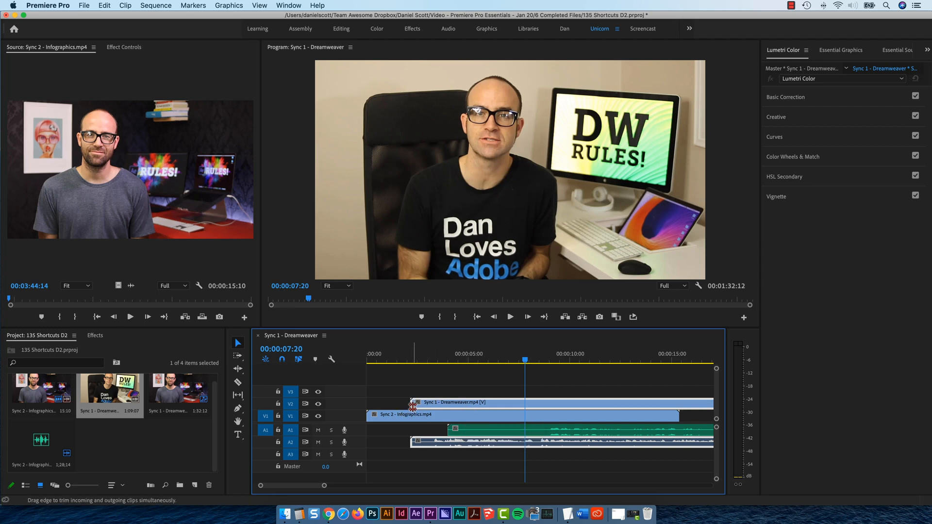
- Move the playhead to 00:00:02:11, and nudge the Sync 1 - Dreamweaver.mp4 clip one frame earlier and one frame back
drag(414, 405, 416, 406)
click(413, 352)
click(421, 364)
click(416, 359)
key(equal)
key(equal)
key(equal)
click(536, 407)
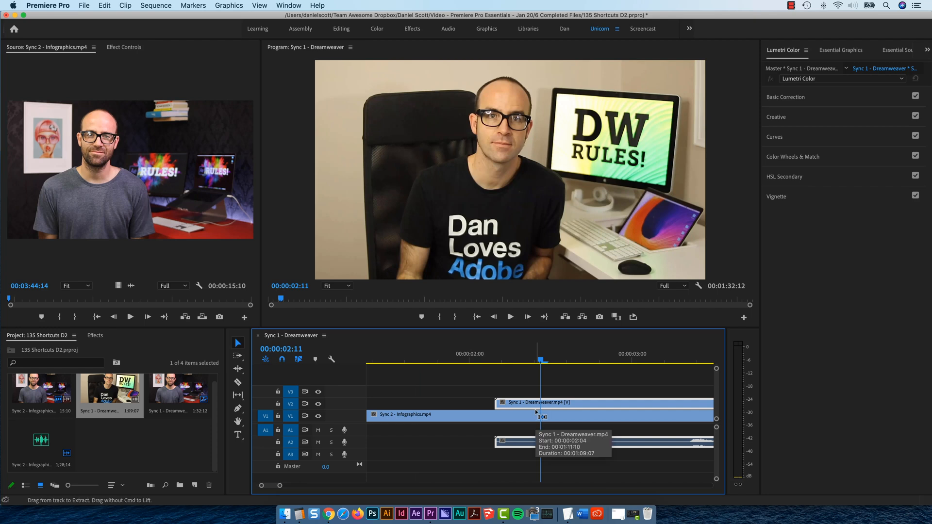
key(super+Left)
key(super+Right)
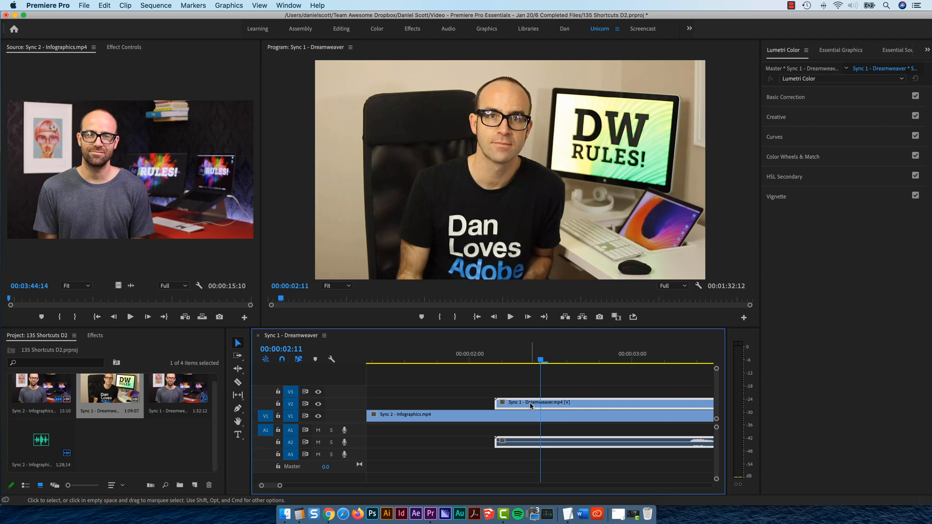
- Move the playhead to the start of the Sync 1 - Dreamweaver.mp4 clip at 00:00:02:04 and delete that clip with its audio
drag(541, 361, 494, 371)
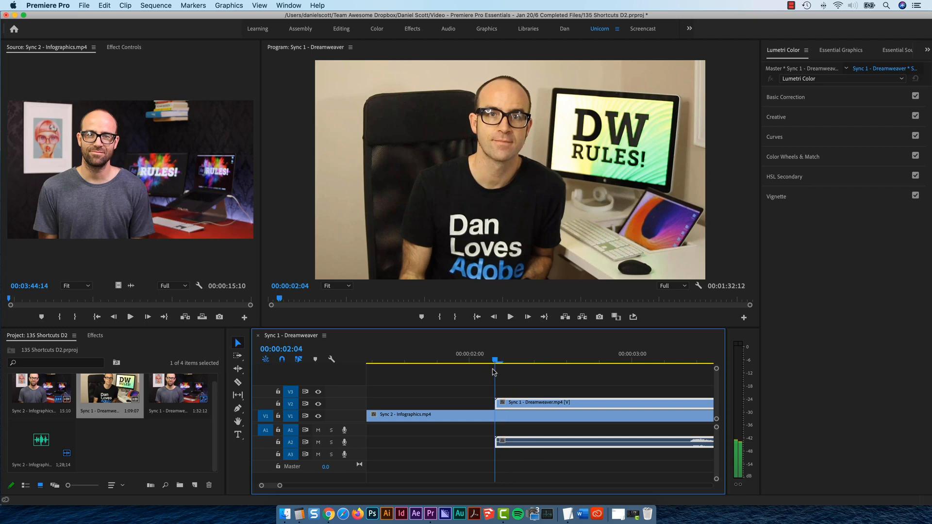
key(Delete)
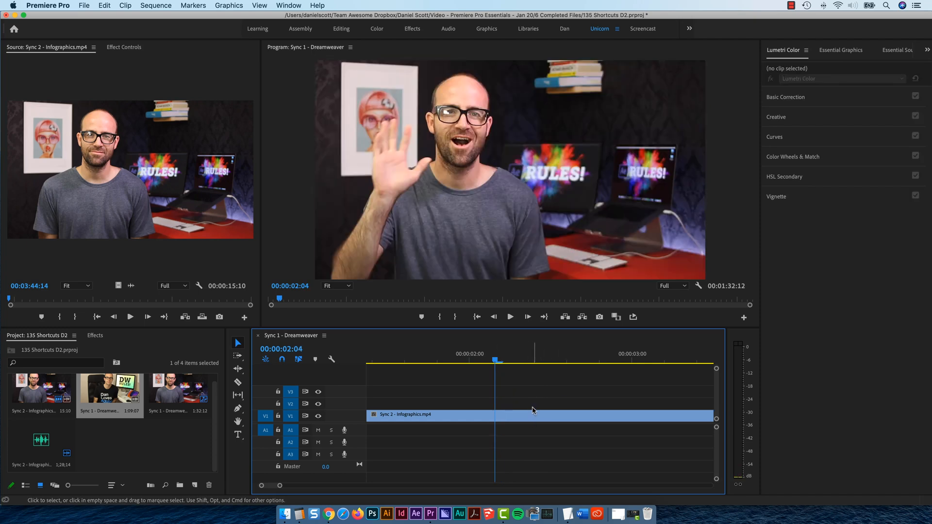
key(backslash)
- Trim the Sync 2 - Infographics Audio.mp3 clip on A1, move it to the sequence start, and play it against the video
click(508, 430)
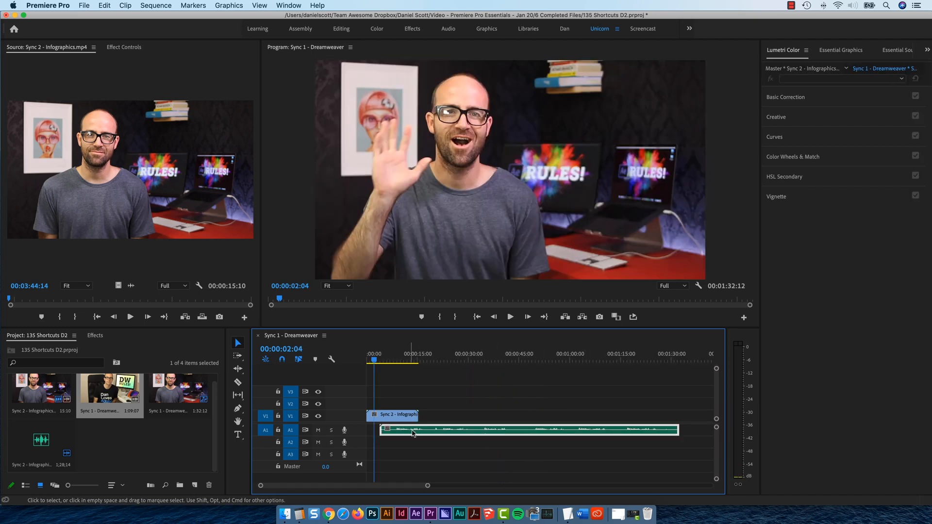
mouse_move(383, 430)
mouse_down()
mouse_move(631, 435)
mouse_move(393, 430)
mouse_up()
key(space)
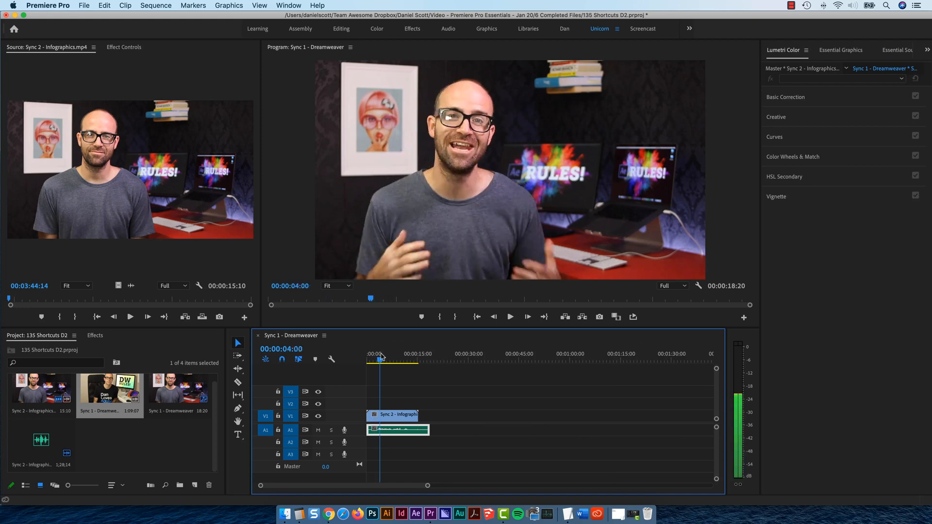
key(space)
key(equal)
key(equal)
key(equal)
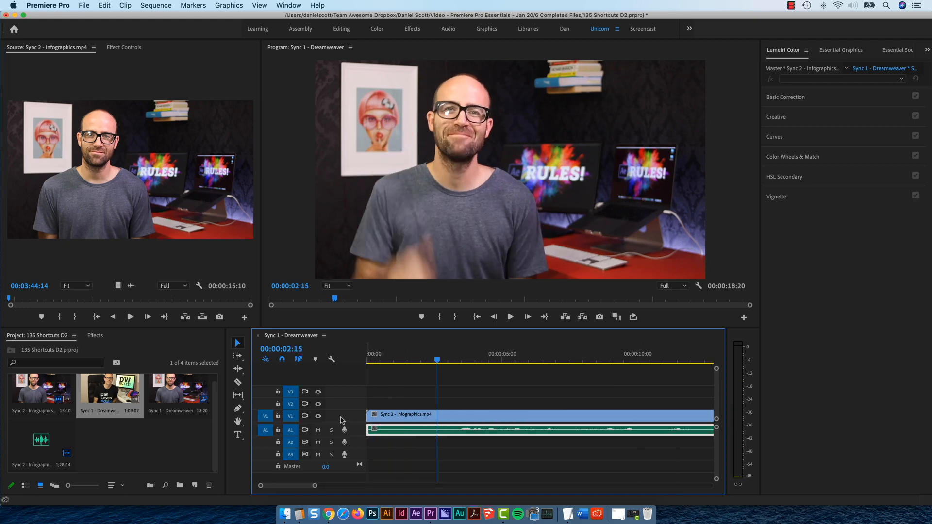
- Roughly align the audio clip on A1 with the speaker's wave, shifting it to start at 00:00:01:10, and play back to 00:00:03:04
mouse_move(438, 358)
mouse_down()
mouse_move(423, 358)
mouse_move(431, 360)
mouse_up()
drag(371, 430, 435, 435)
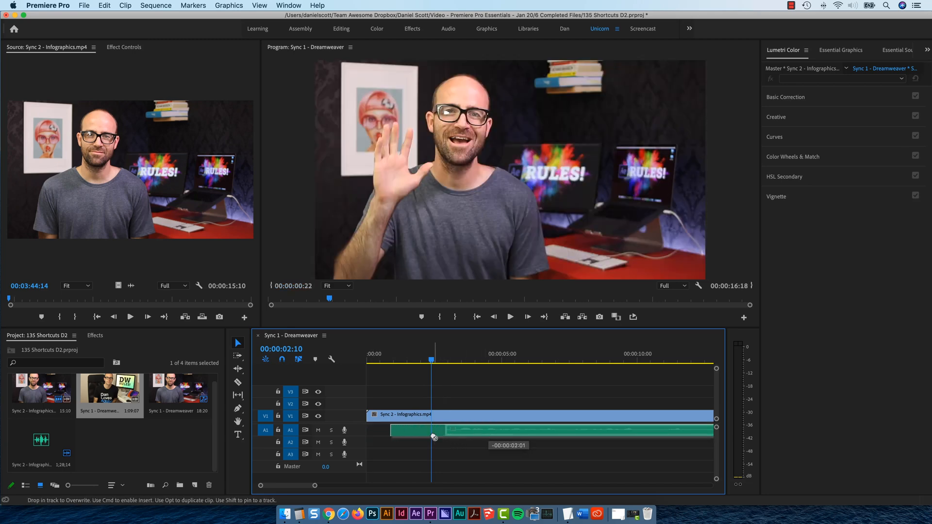
click(407, 359)
drag(407, 359, 421, 360)
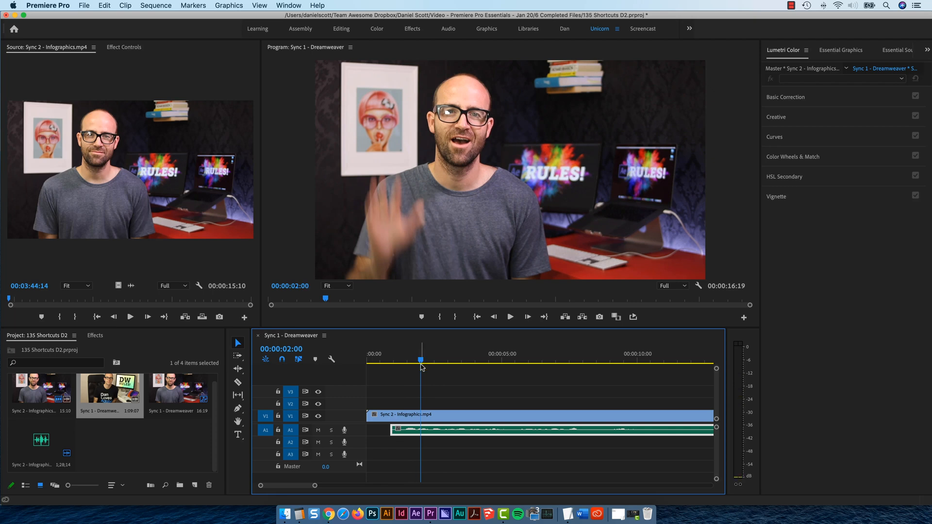
drag(449, 434, 470, 434)
drag(420, 362, 413, 365)
key(space)
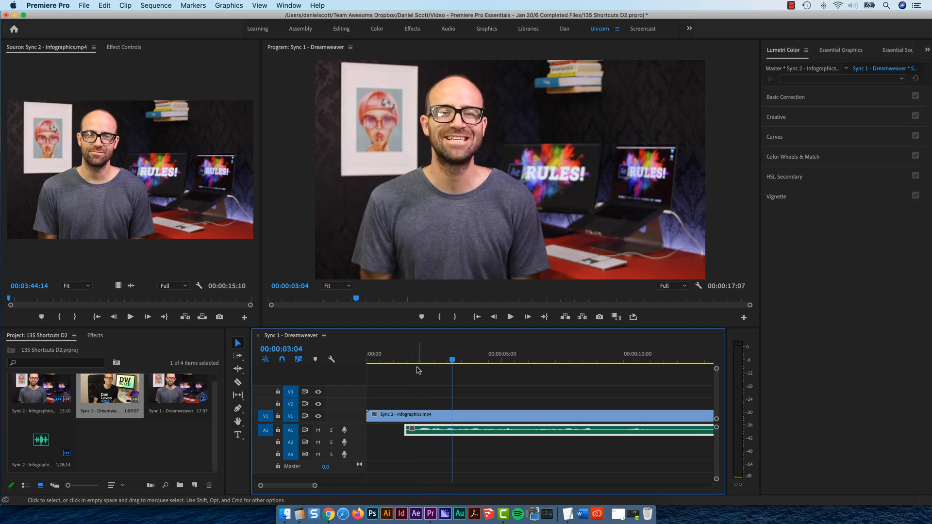
- Expand the Audio 1 track to show its waveform and place the playhead at 00:00:02:01, near the first speech peak
key(=)
key(=)
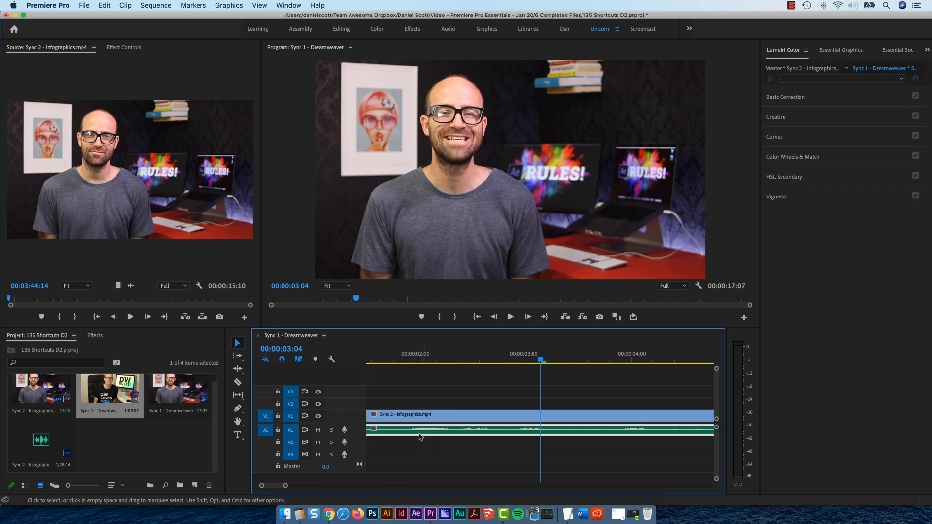
drag(355, 436, 364, 465)
click(441, 361)
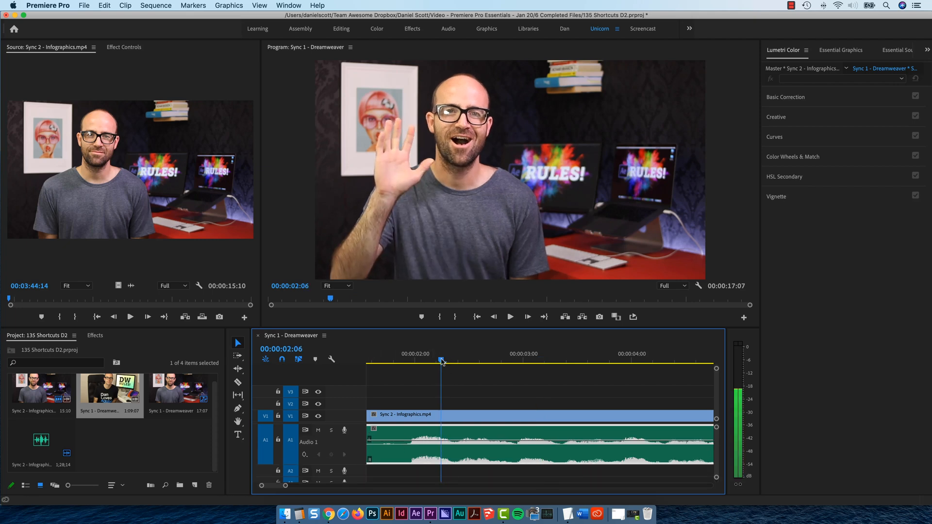
drag(442, 362, 419, 362)
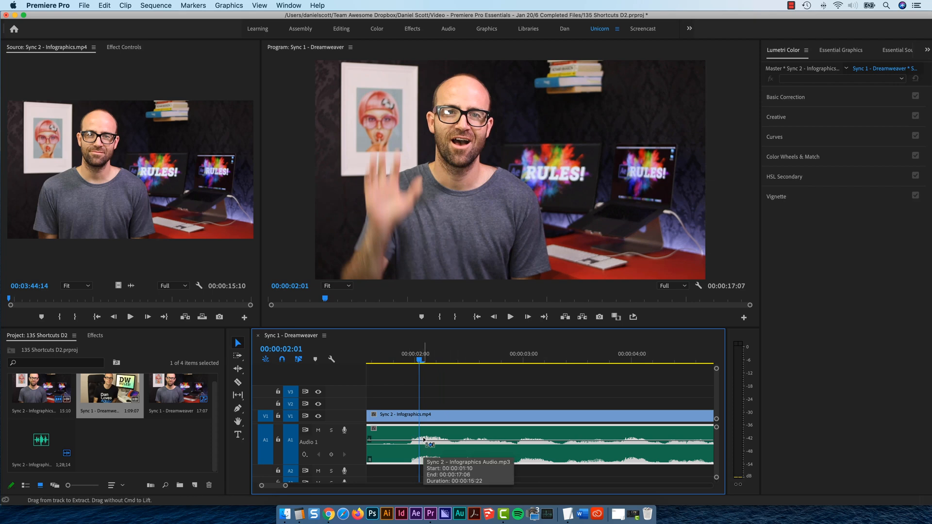
- Nudge the selected audio clip two frames earlier and play the sequence to 00:00:04:03 to check the sync
key(super+Left)
key(super+Left)
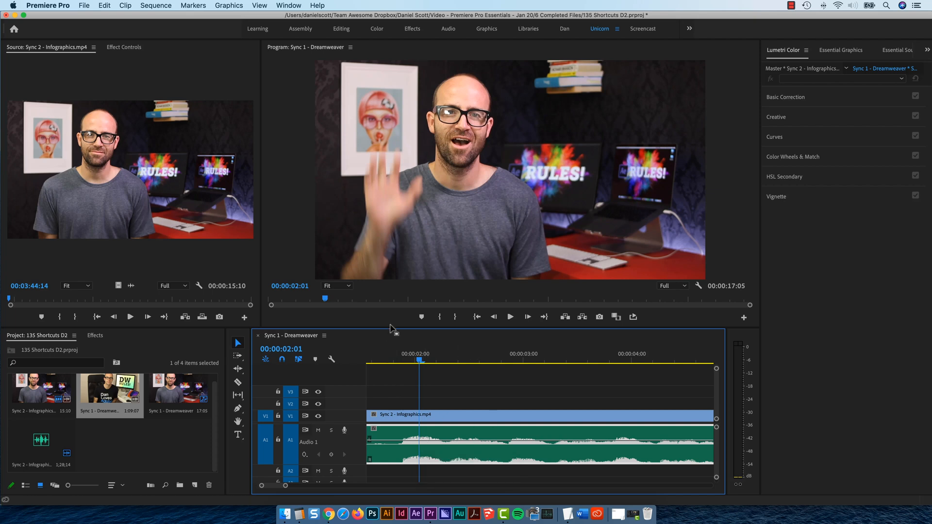
click(394, 360)
key(space)
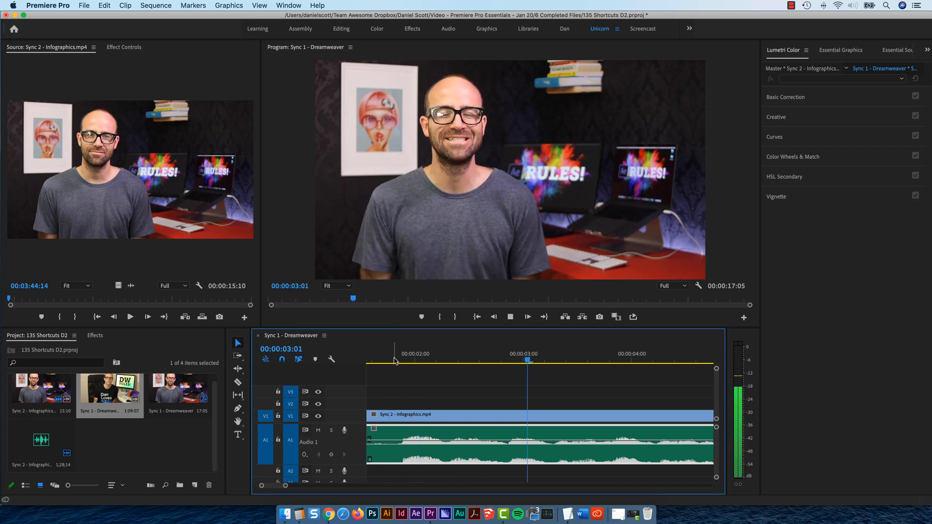
key(space)
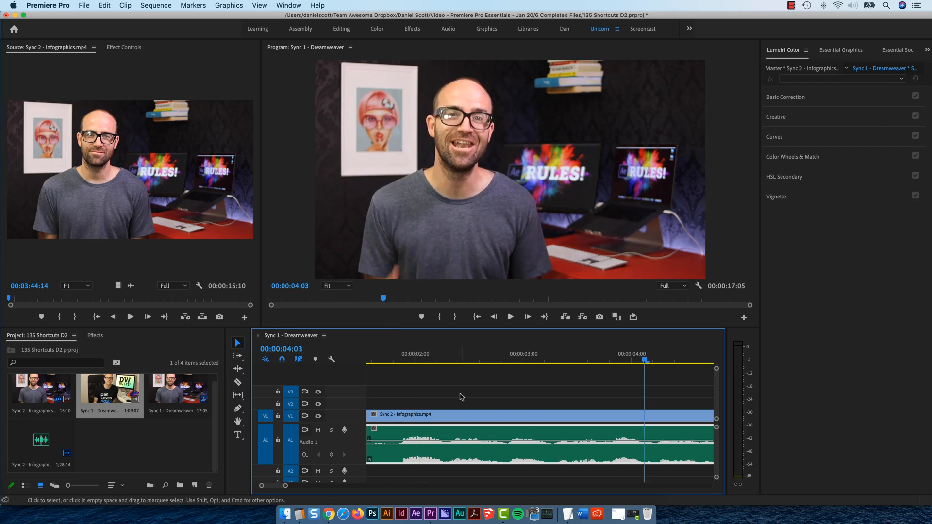
- Delete all clips from the sequence, place Sync 2 - Infographics.mp4 at the start of V1 and A1, and play part of it
click(460, 397)
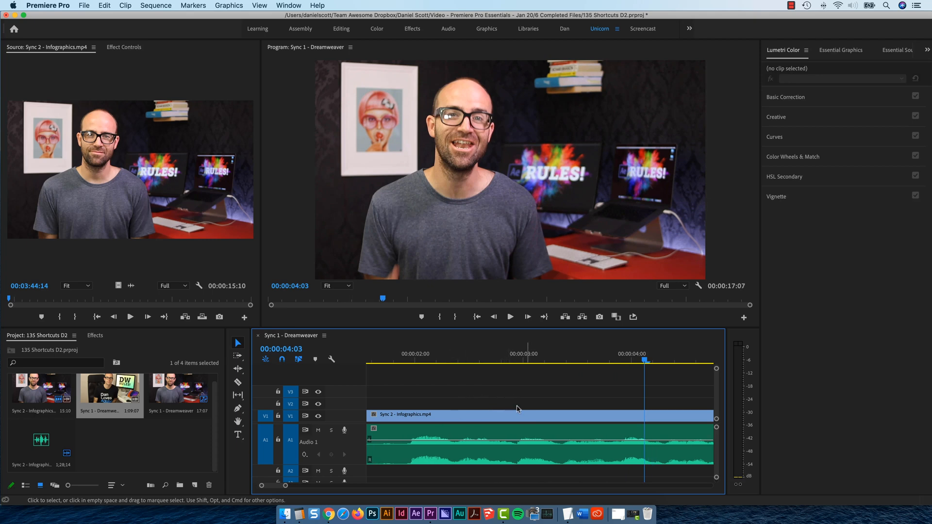
key(backslash)
drag(476, 399, 550, 461)
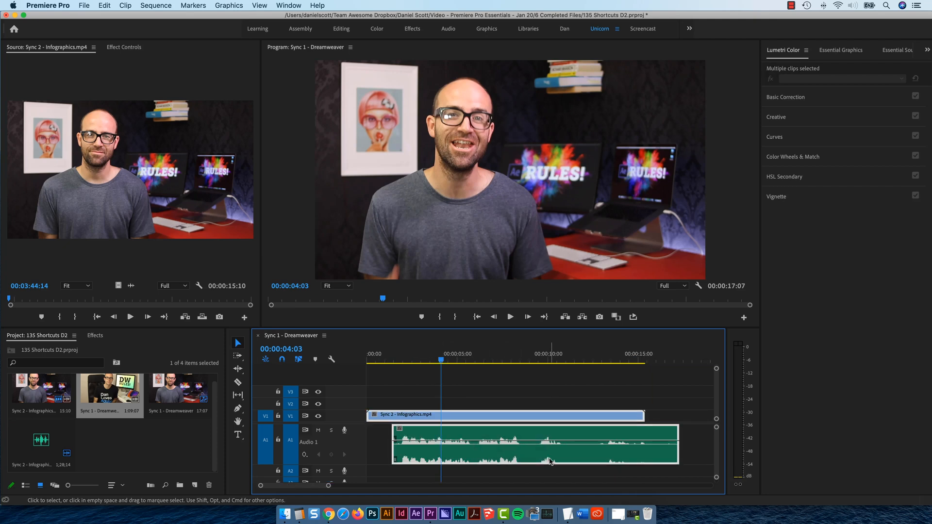
key(Delete)
drag(22, 413, 372, 416)
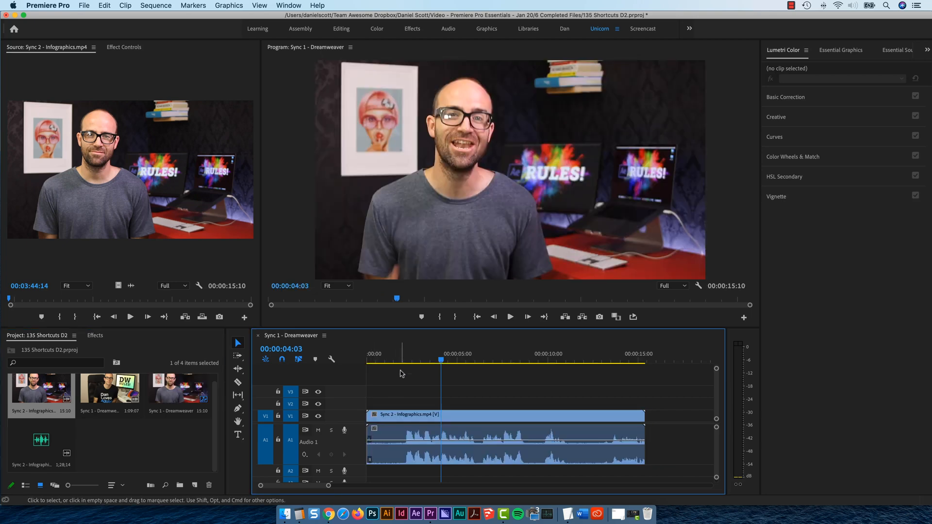
click(423, 358)
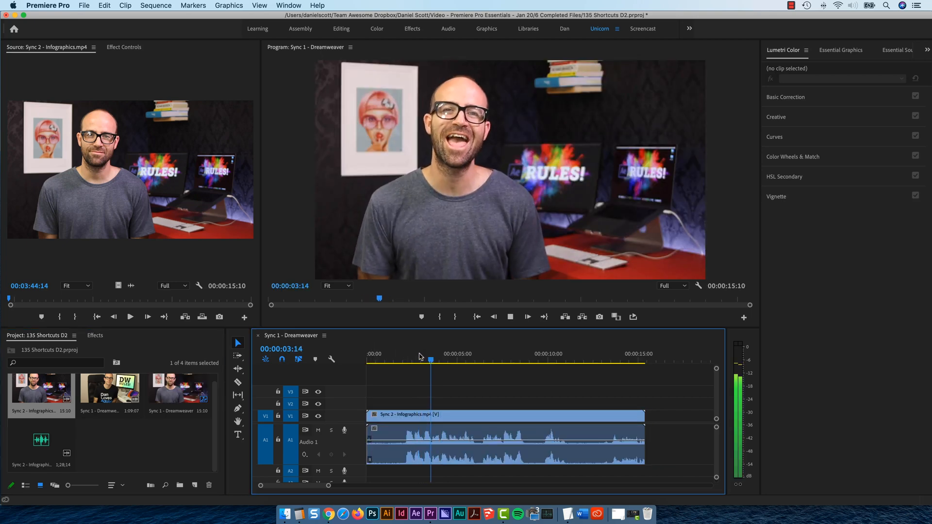
key(space)
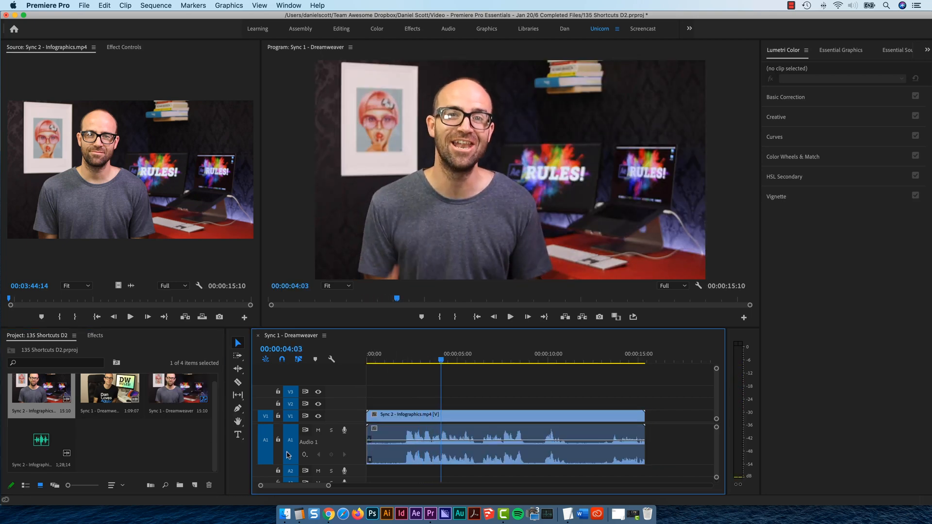
- Add Sync 2 - Infographics Audio.mp3 to A1 after the video clip, select both clips, and check whether Synchronize is available
drag(70, 454, 678, 447)
drag(610, 403, 632, 456)
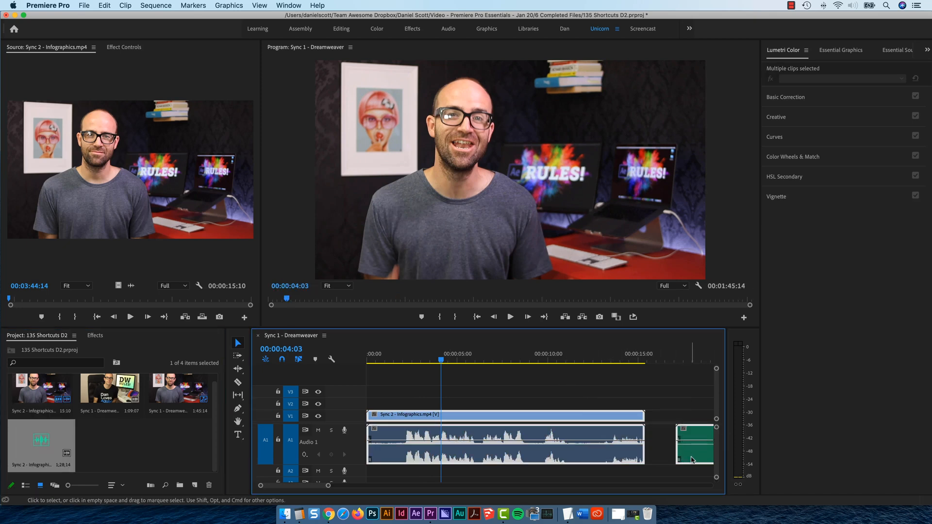
right_click(613, 455)
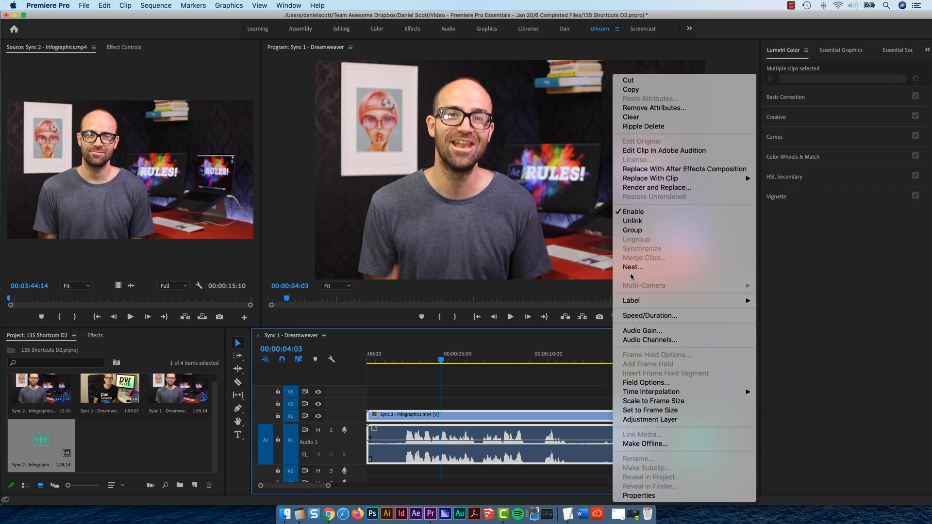
click(576, 400)
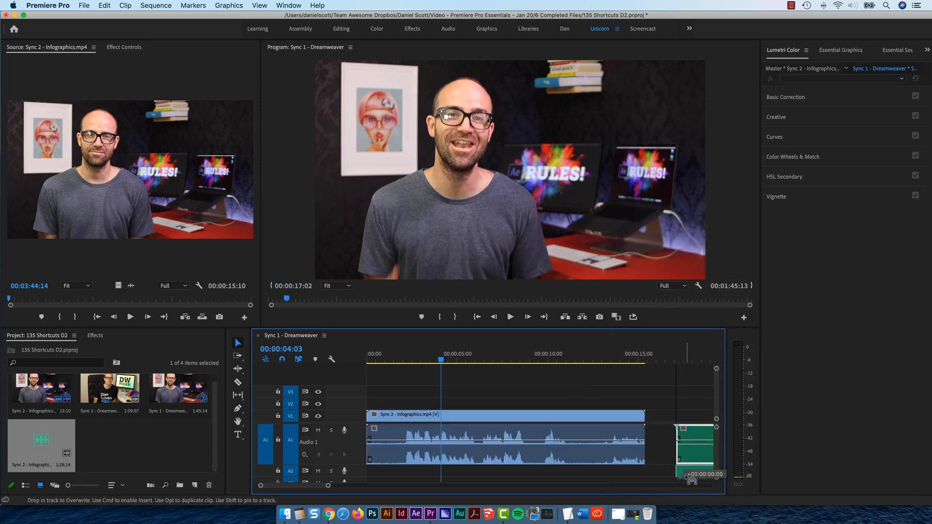
- Move the audio clip down to A2, select it together with the video clip, and synchronize them by Audio using track channel 1
drag(694, 438, 621, 461)
right_click(621, 461)
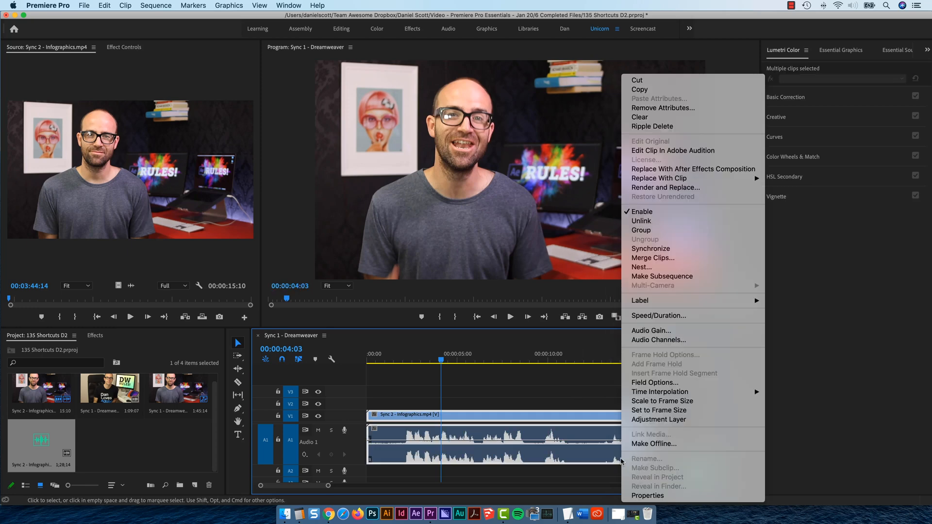
click(661, 248)
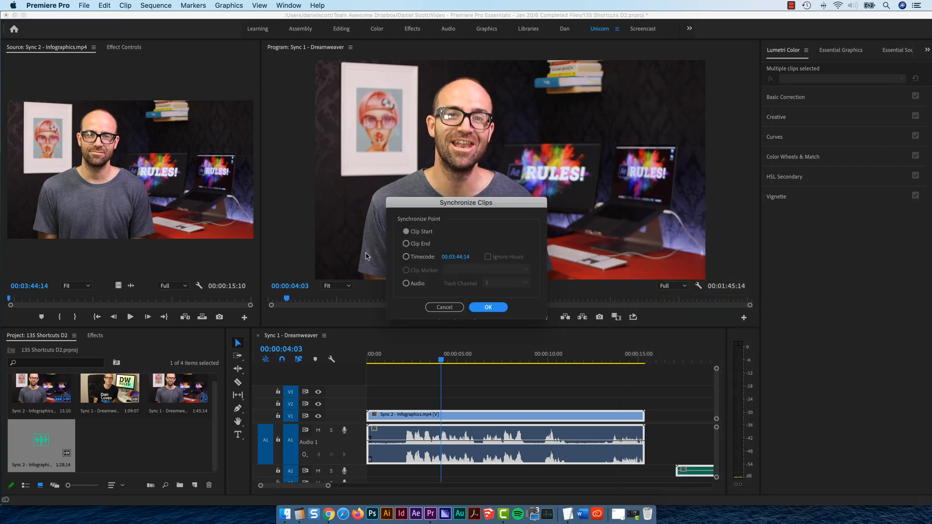
click(407, 283)
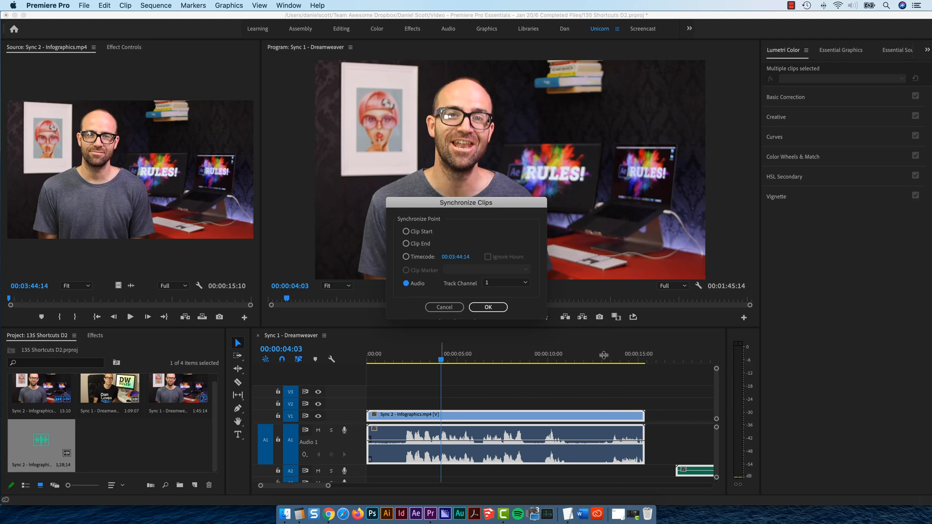
click(501, 310)
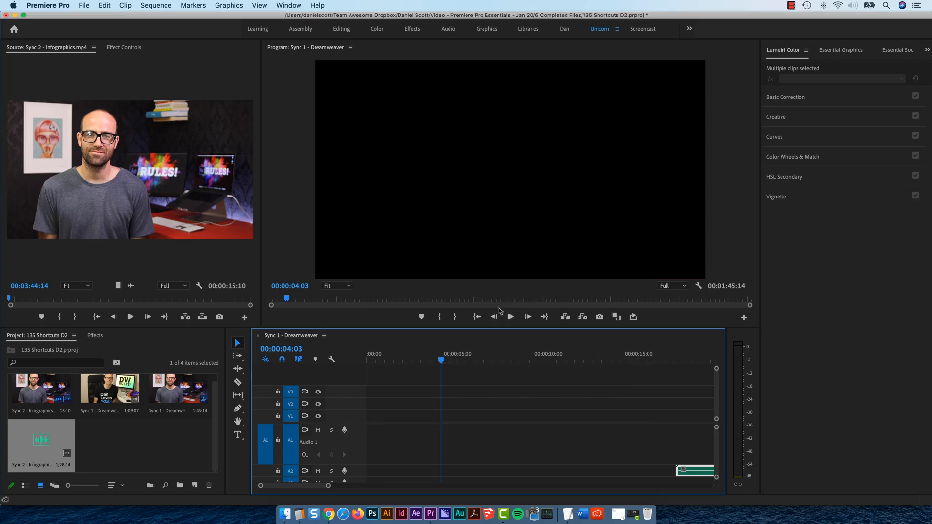
- Show the whole sequence and play the synchronized clips from about 00:01:30:00 to check the alignment
key(backslash)
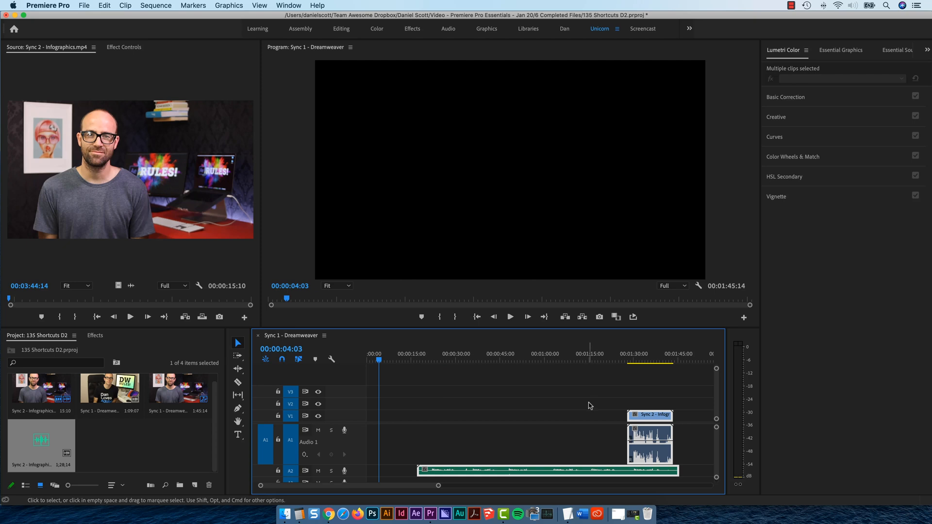
click(604, 435)
click(613, 398)
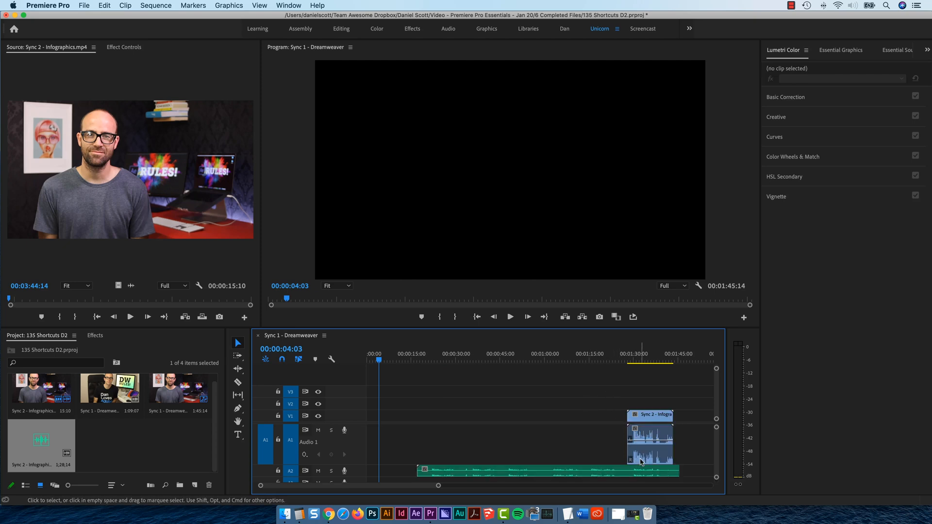
click(634, 355)
key(space)
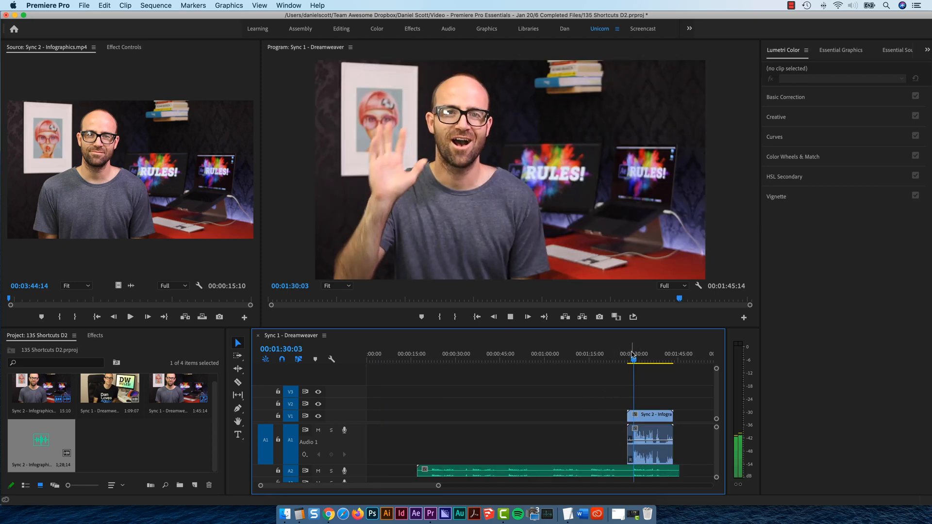
key(space)
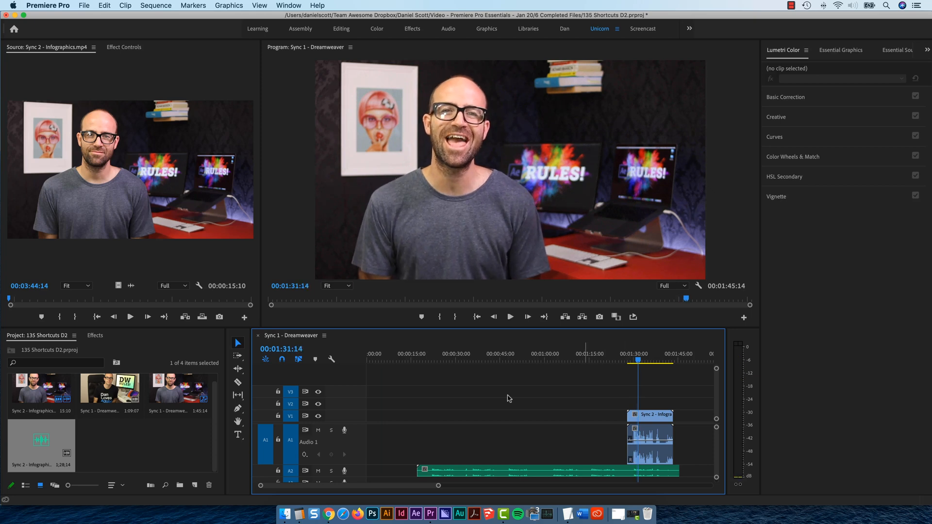
- Mute the camera audio on A1 and play on to 00:01:33:23 to hear only the separate audio recording
click(318, 430)
key(space)
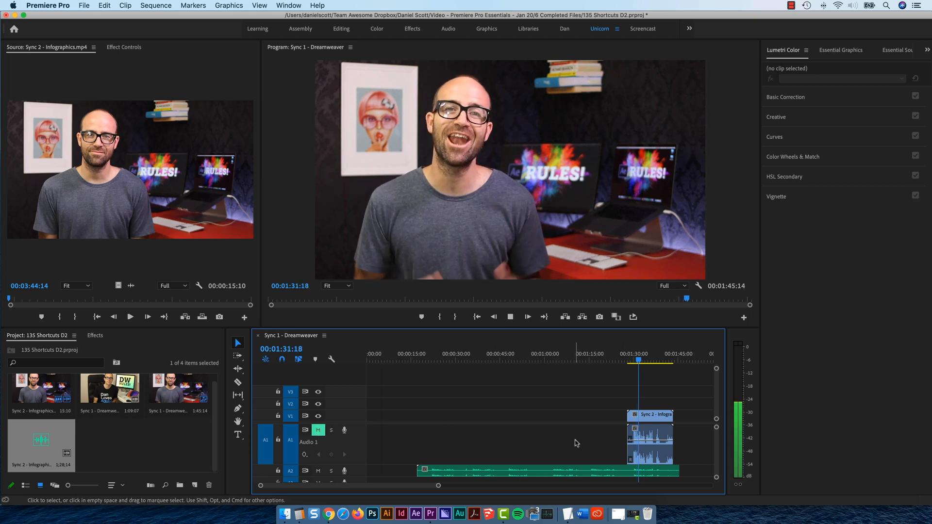
key(space)
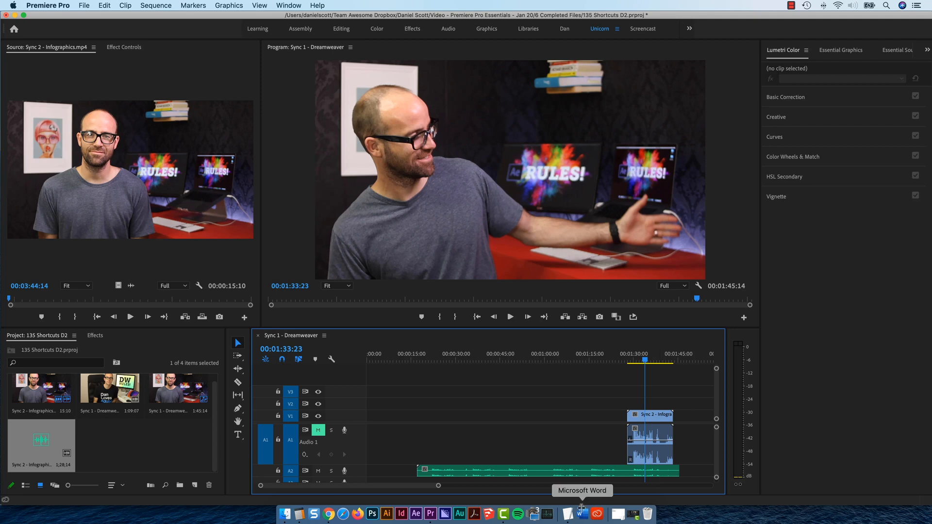
- Ripple trim the start of the clips to the playhead at 00:01:29:21 and delete the leftover audio segment before them on A2
drag(645, 362, 633, 365)
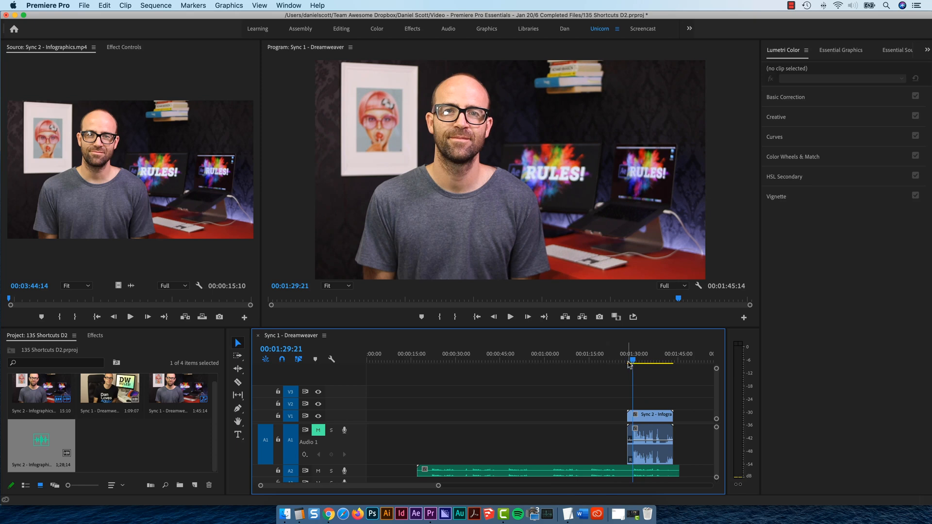
key(q)
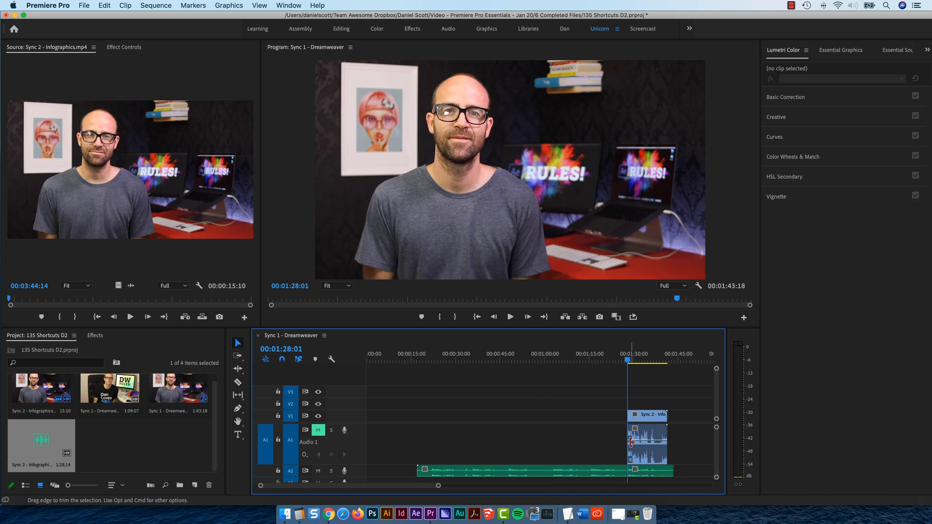
click(607, 474)
key(Delete)
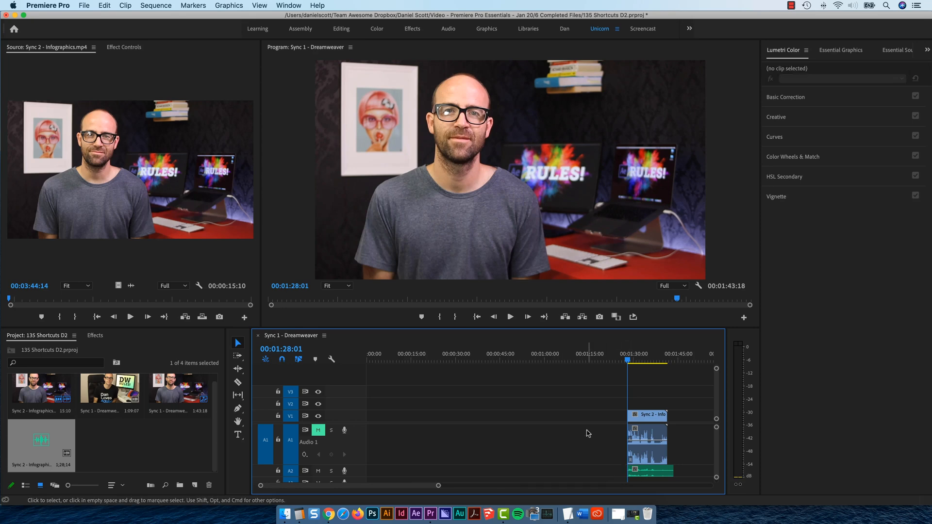
- Close the gap before the clips and ripple trim their ends to the playhead at 00:00:09:03
click(586, 418)
key(Delete)
drag(422, 361, 384, 361)
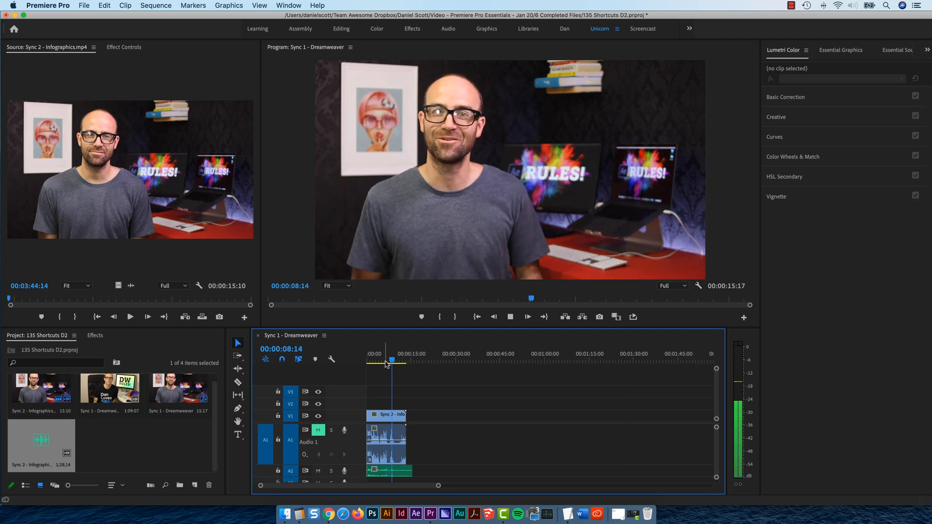
key(space)
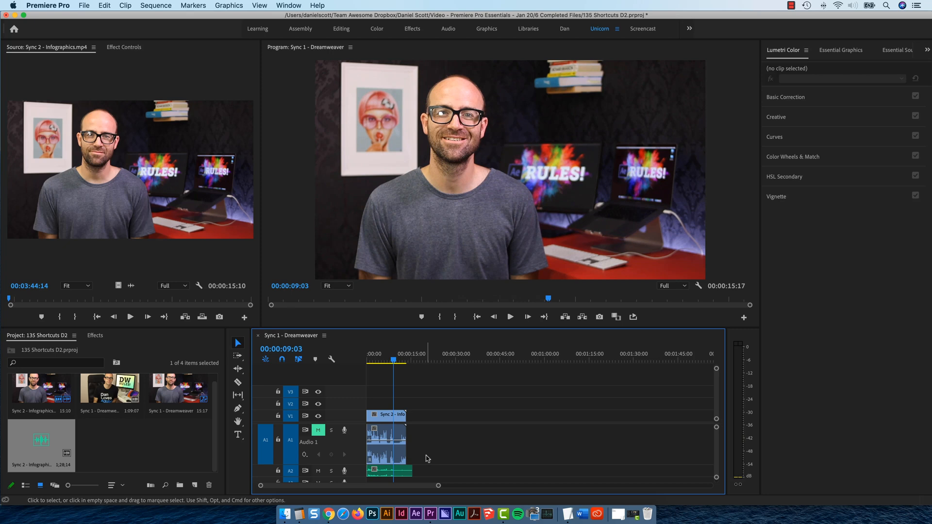
key(w)
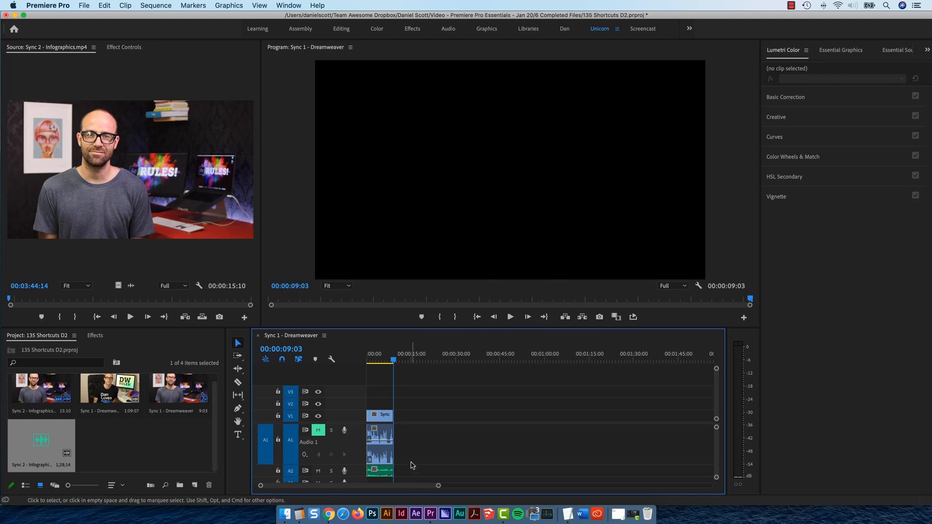
click(385, 433)
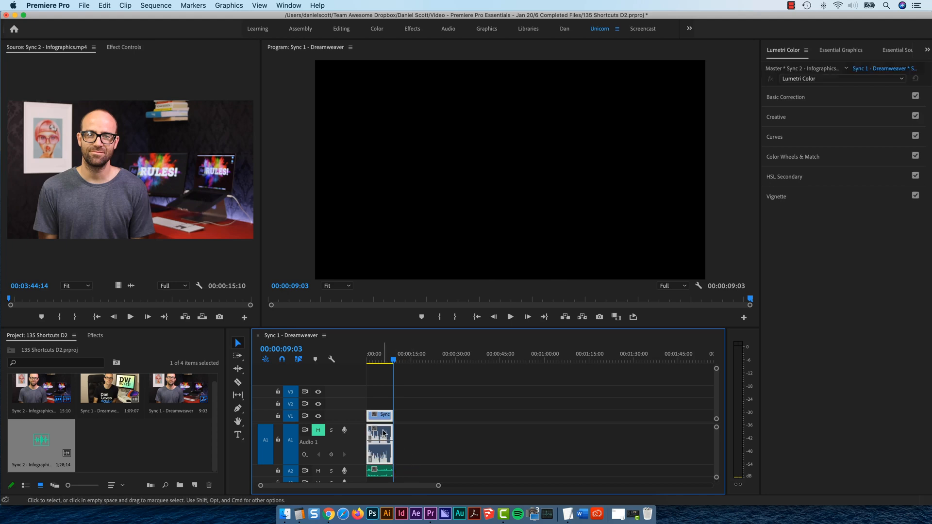
right_click(385, 434)
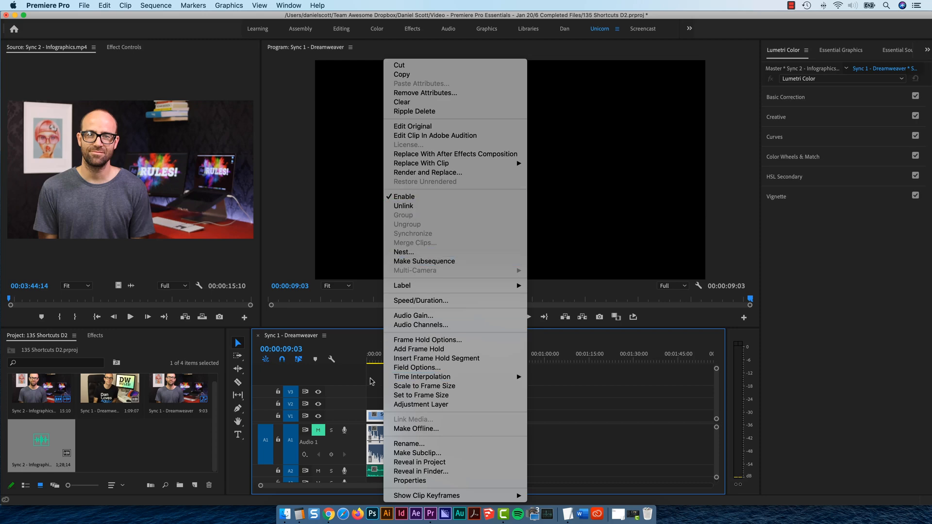
click(371, 381)
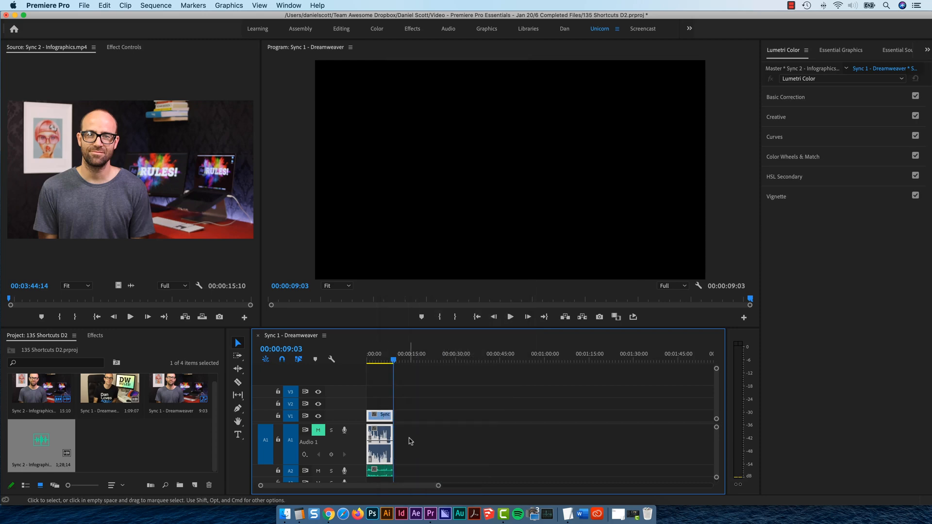
click(409, 440)
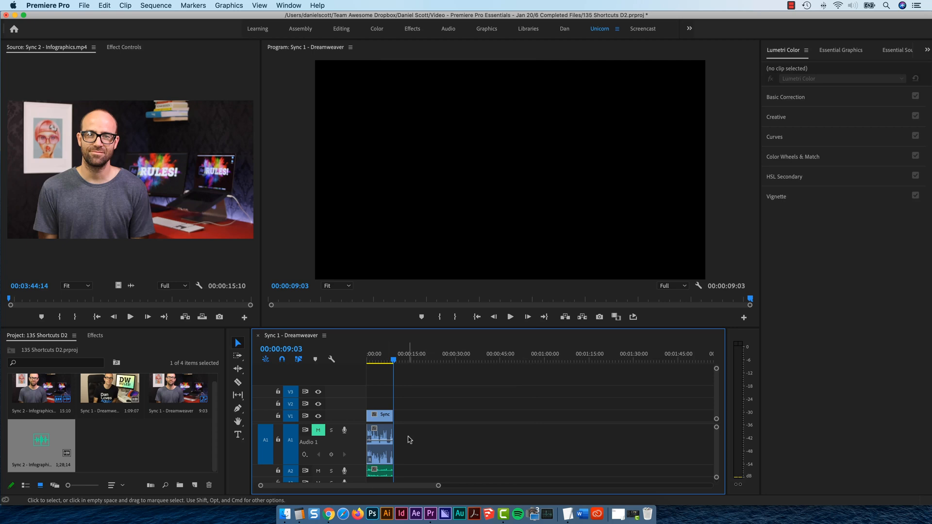
- Replace the camera audio on A1 with the separate recording from A2 and group it with the video clip
click(382, 436)
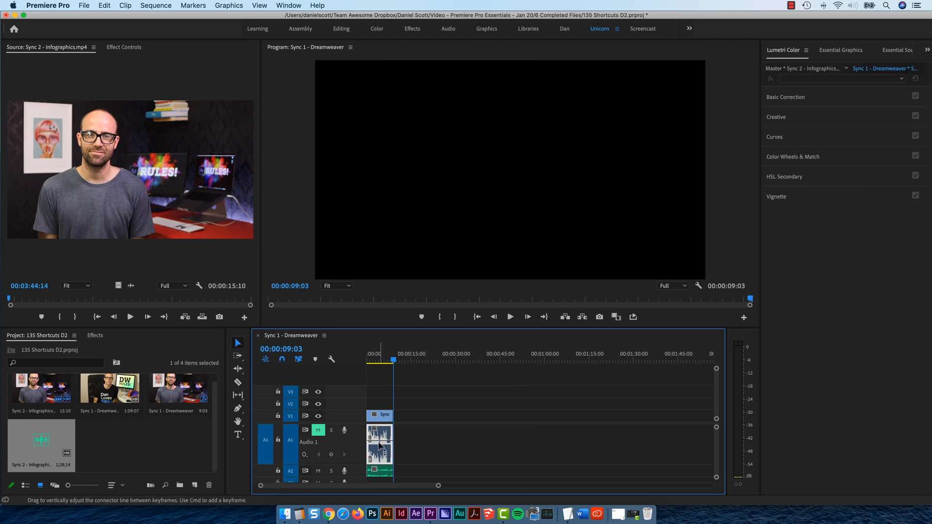
key(Delete)
drag(380, 470, 376, 430)
right_click(377, 431)
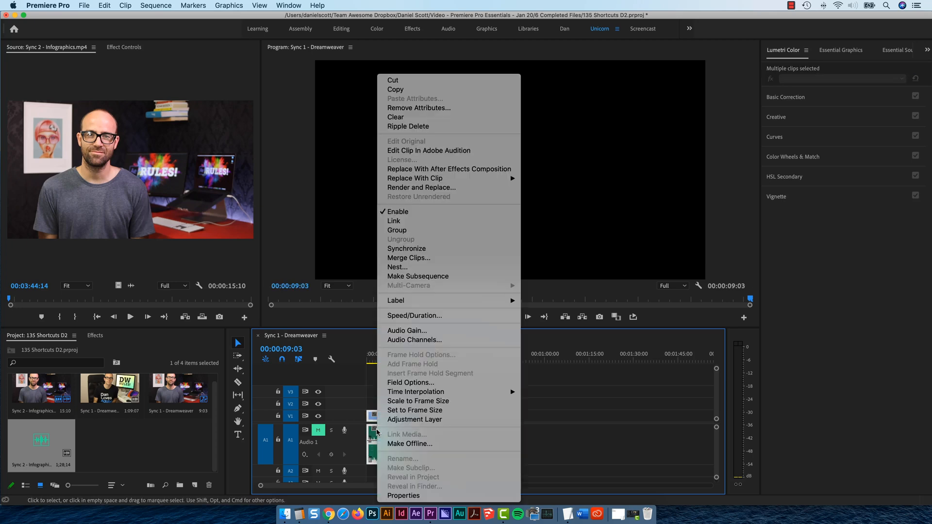
click(432, 231)
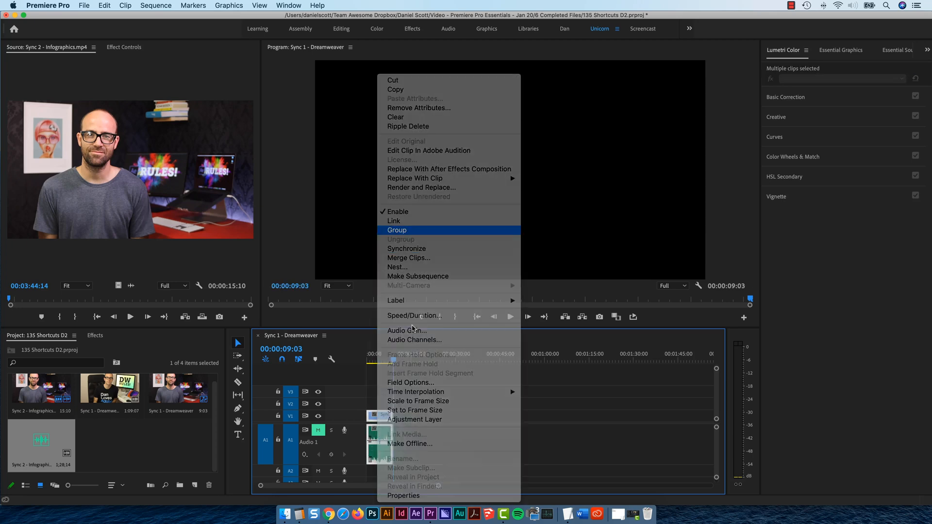
- Unmute A1 and play the grouped clips up to 00:00:04:14 to check the audio level
click(318, 430)
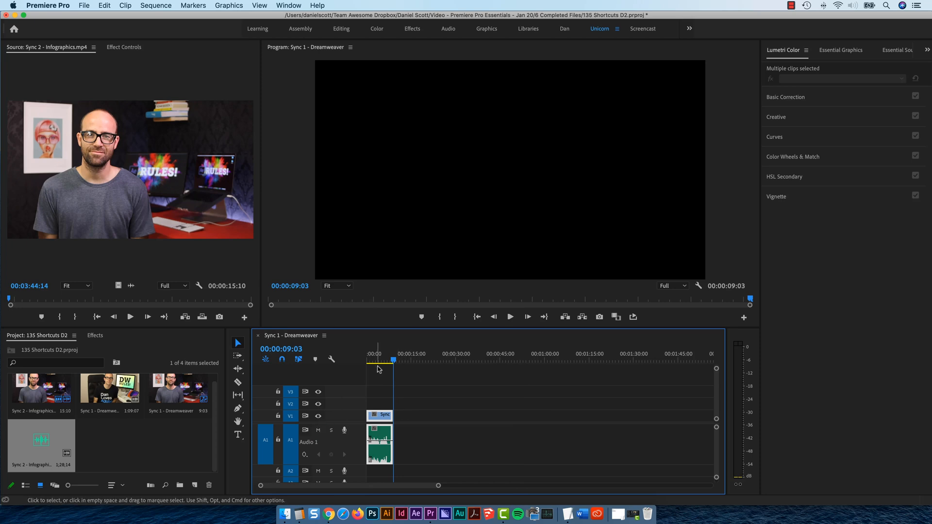
key(space)
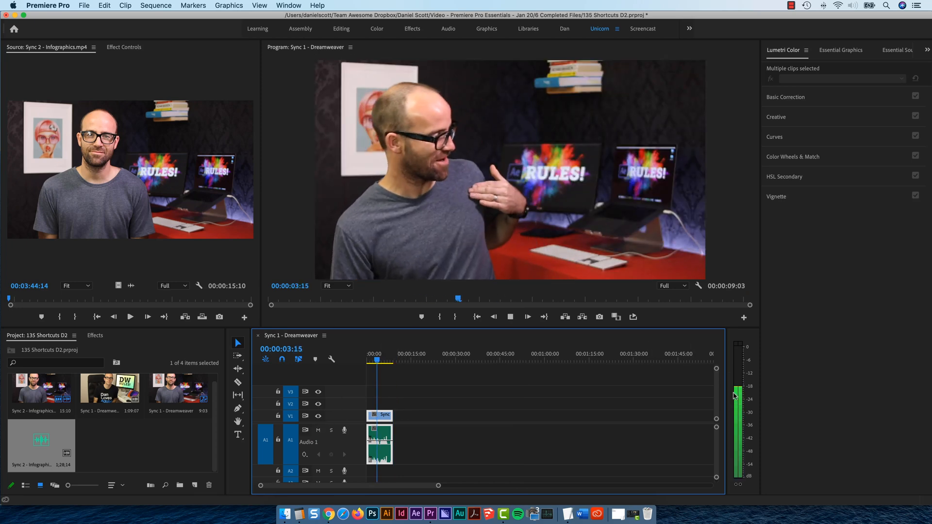
key(space)
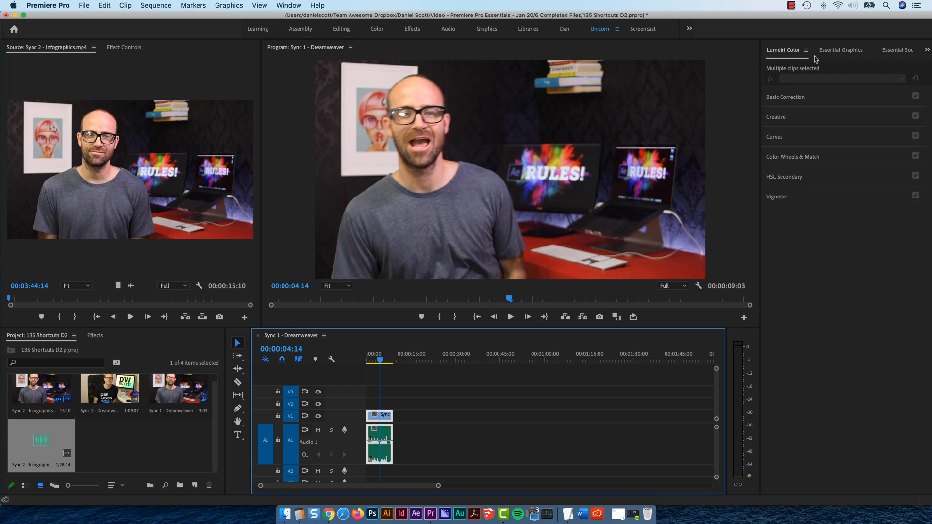
- Tag the selected audio as Dialogue in Essential Sound and auto-match its loudness
click(266, 5)
mouse_move(279, 6)
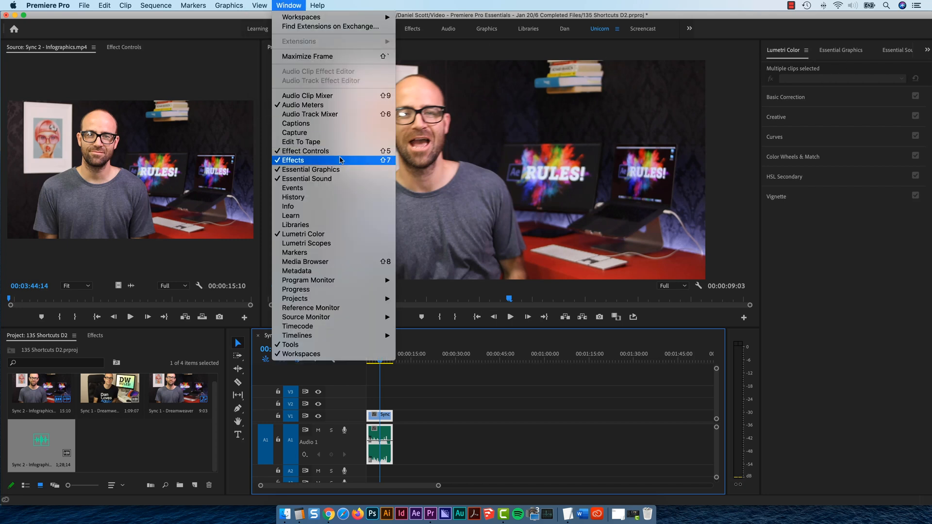
click(916, 57)
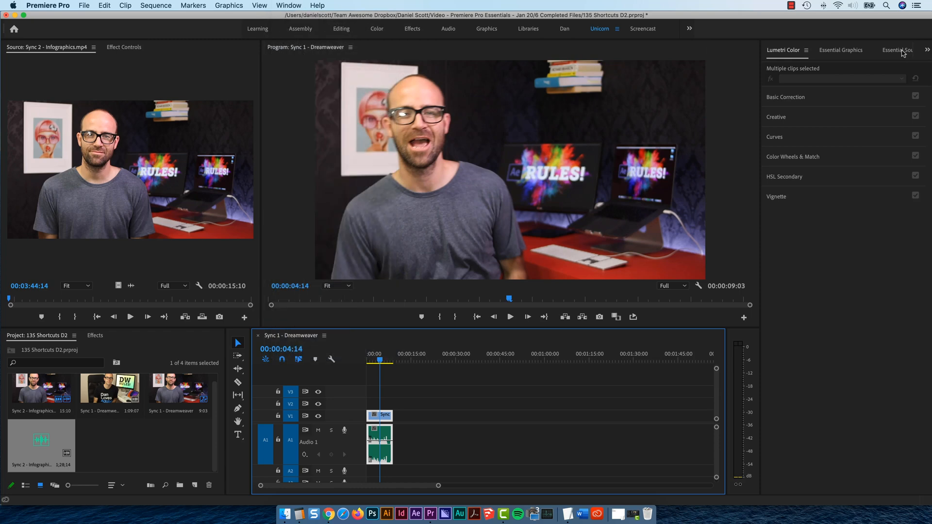
click(905, 52)
click(830, 145)
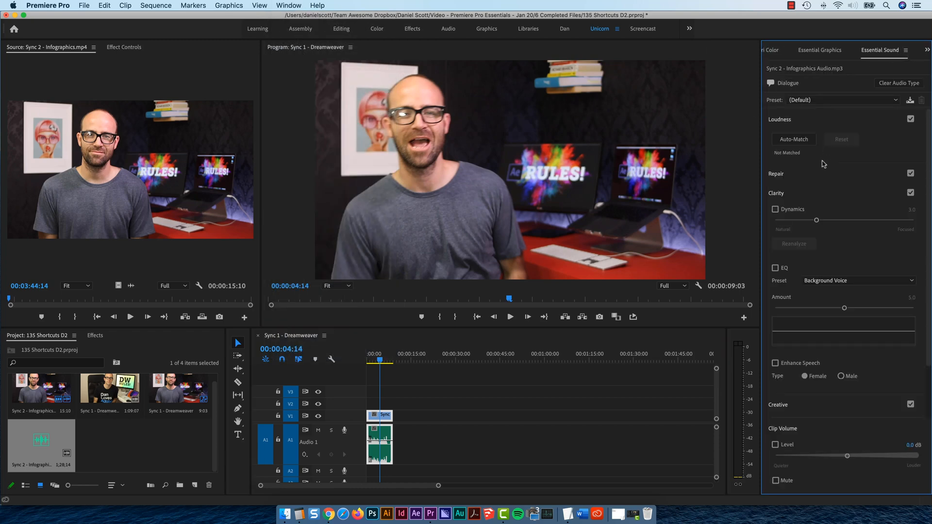
click(788, 120)
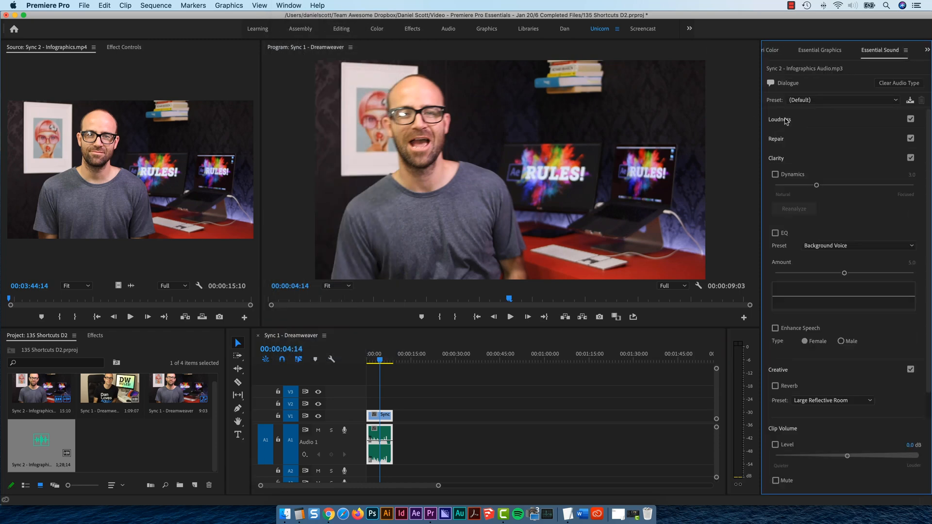
click(786, 120)
click(791, 140)
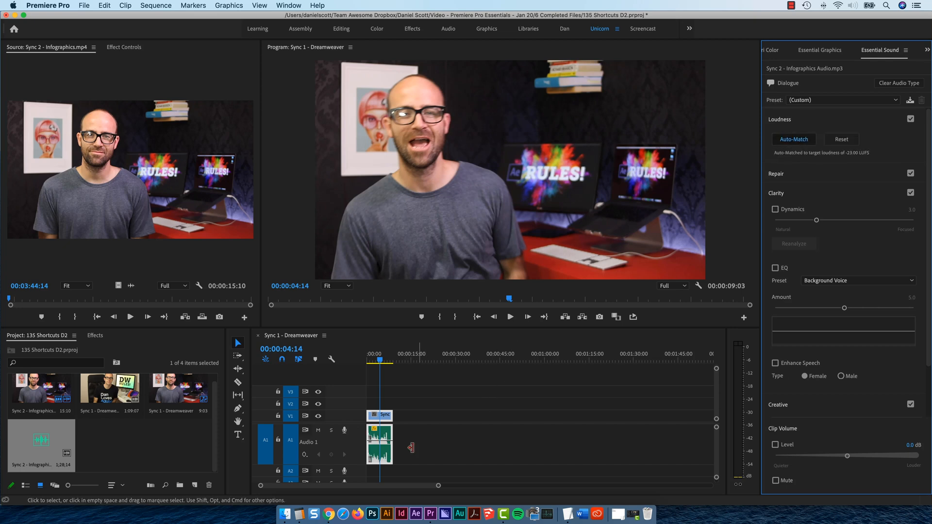
- Play the sequence on past 00:00:05:03 and again from about 00:00:01:04 to 00:00:03:17 to hear the loudness-matched dialogue
key(space)
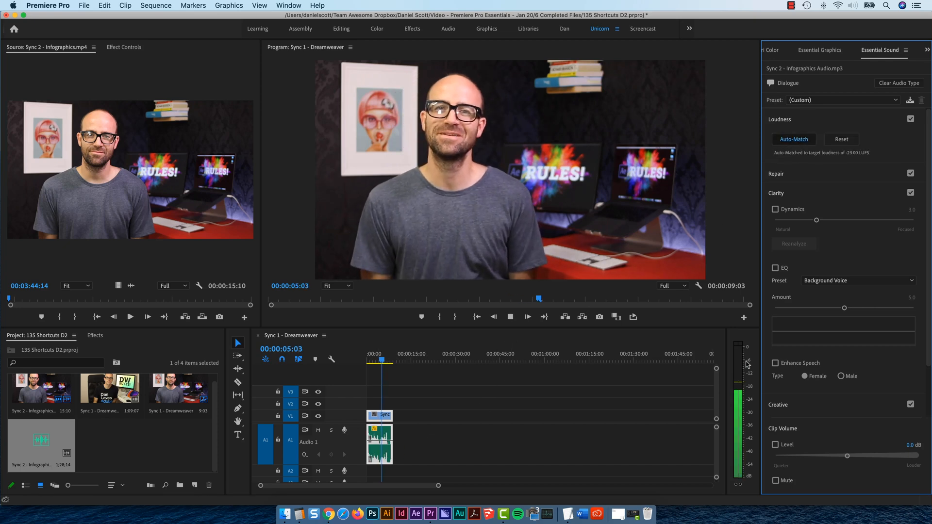
key(space)
click(370, 359)
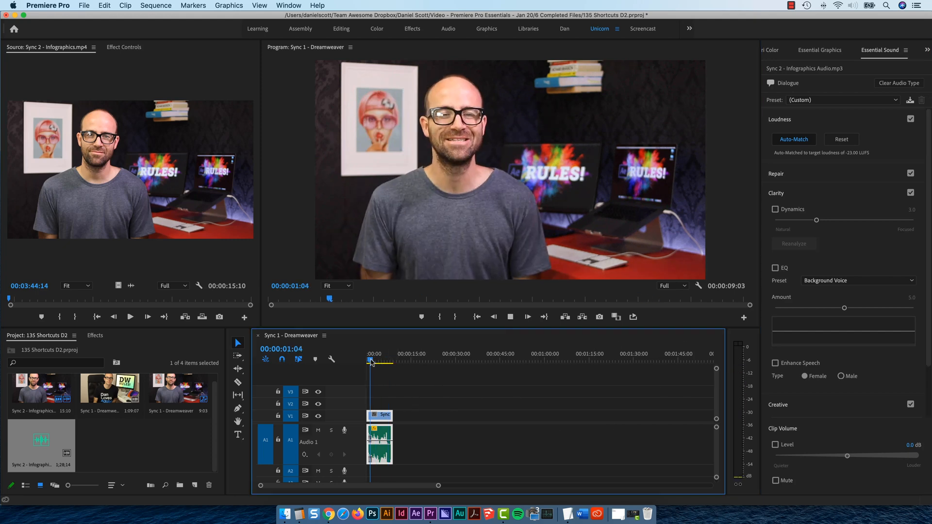
key(space)
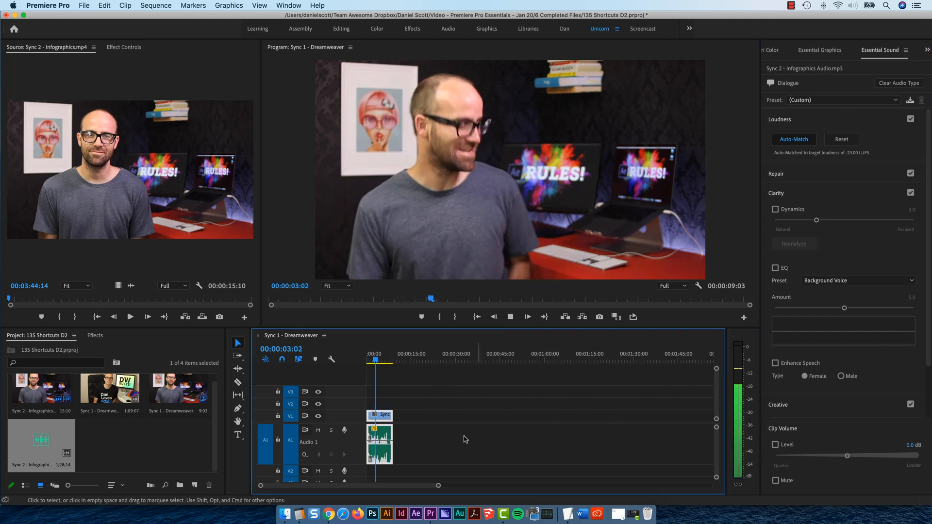
key(space)
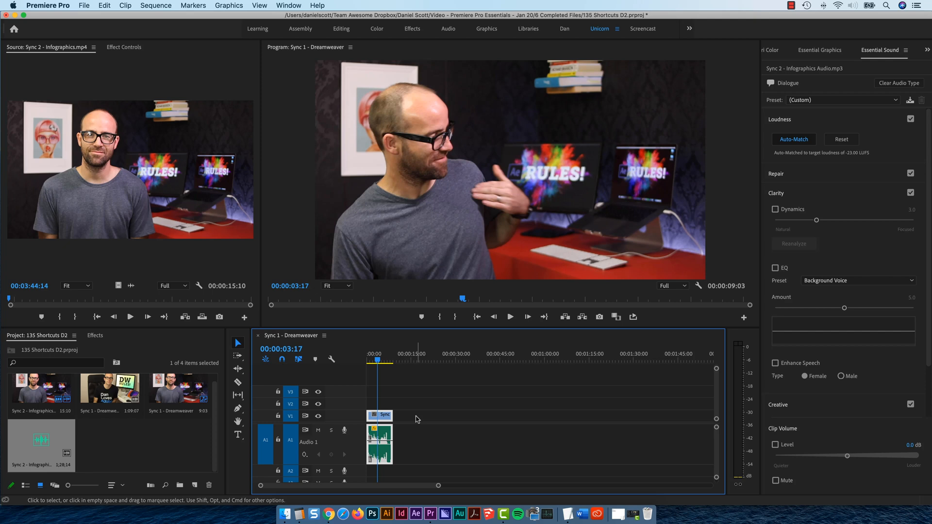
click(416, 419)
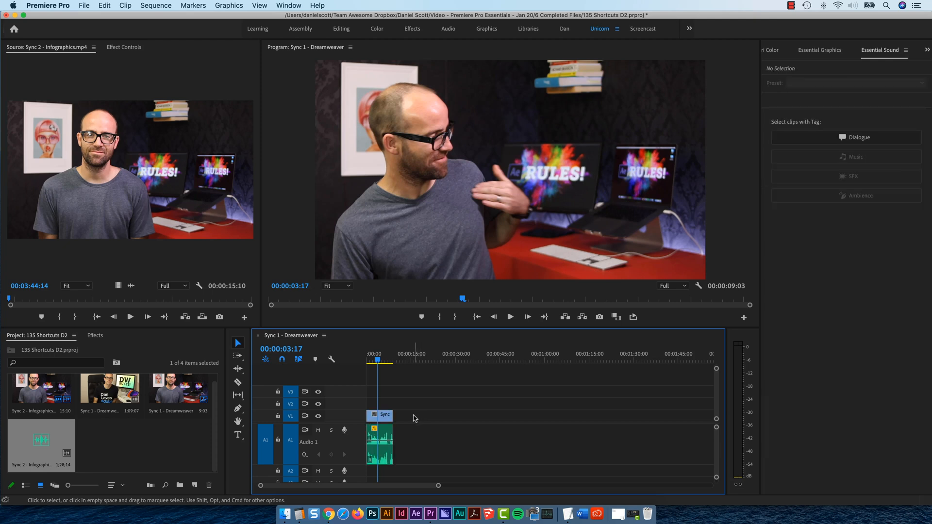
- Fit the whole sequence in the timeline and delete all empty video and audio tracks
key(minus)
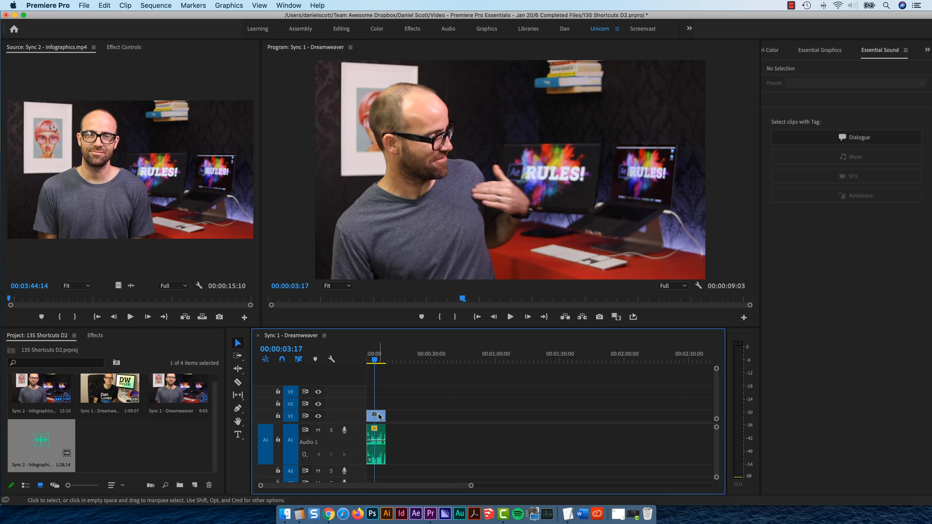
key(backslash)
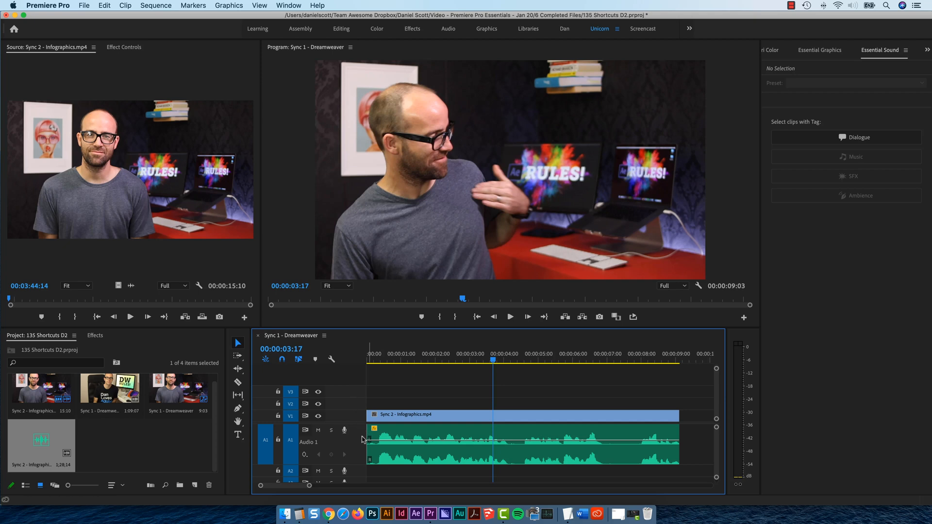
right_click(360, 419)
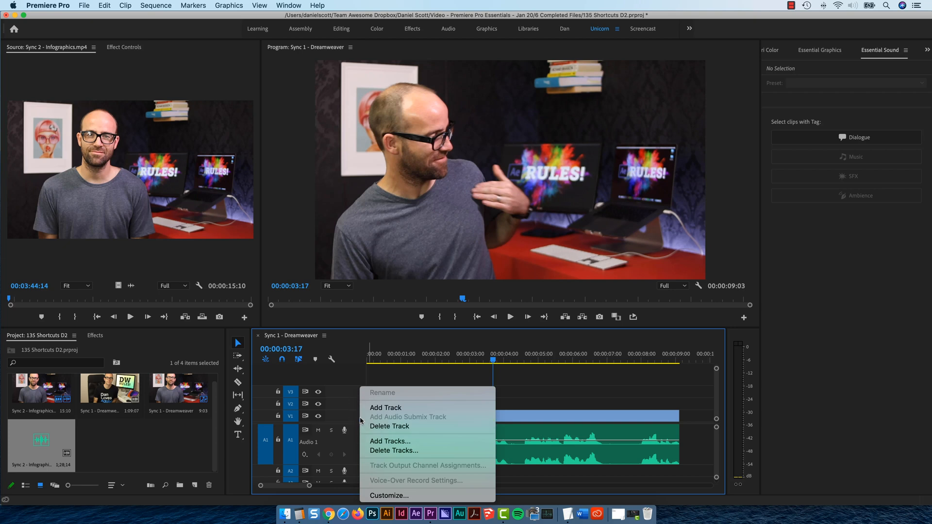
click(409, 451)
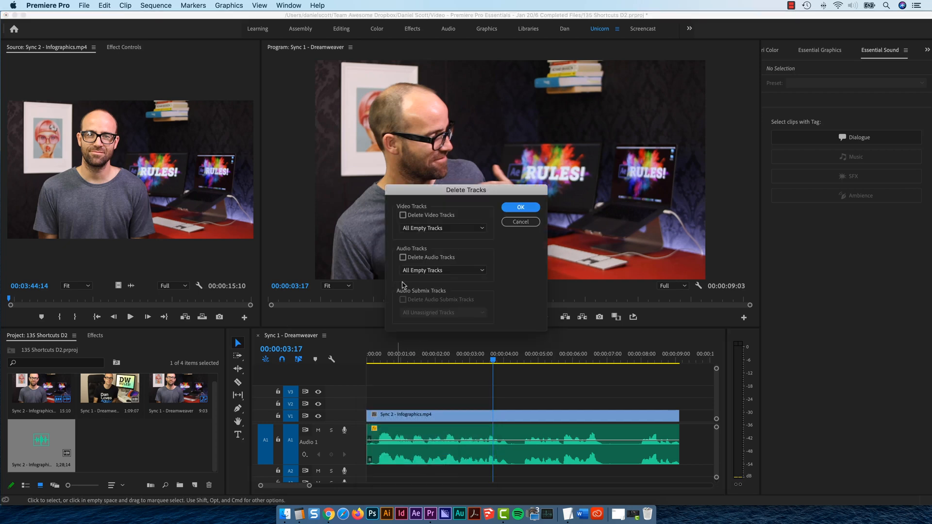
click(421, 216)
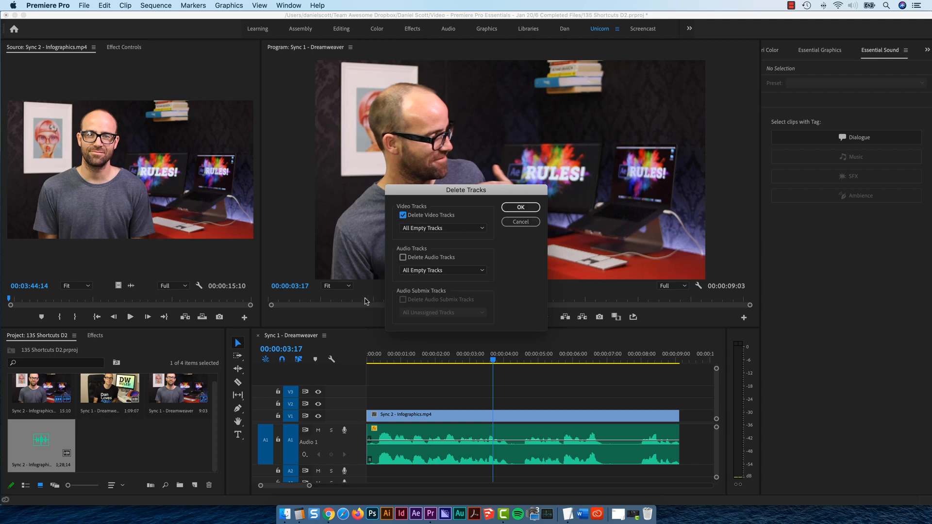
click(426, 259)
click(530, 209)
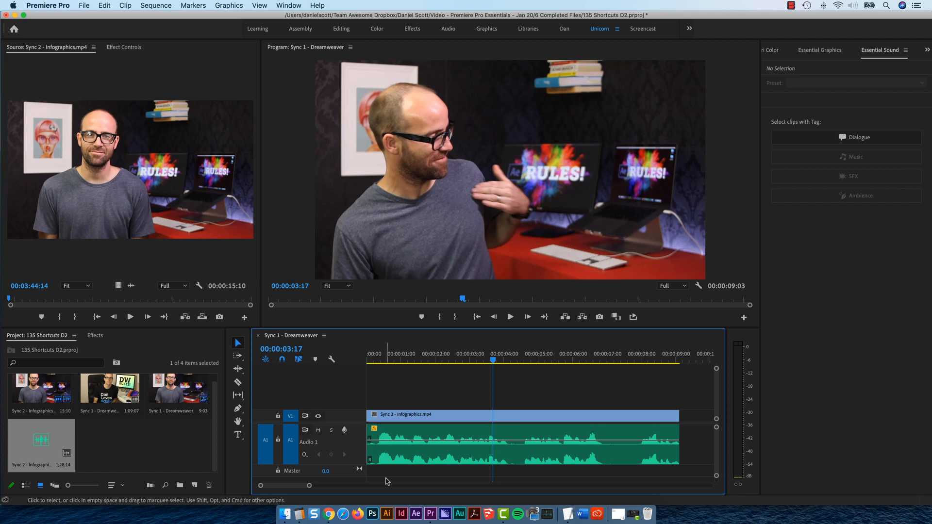
- Give the timeline more vertical space and increase the V1 track height until its thumbnail shows
mouse_move(403, 329)
mouse_down()
mouse_move(402, 362)
mouse_move(403, 311)
mouse_up()
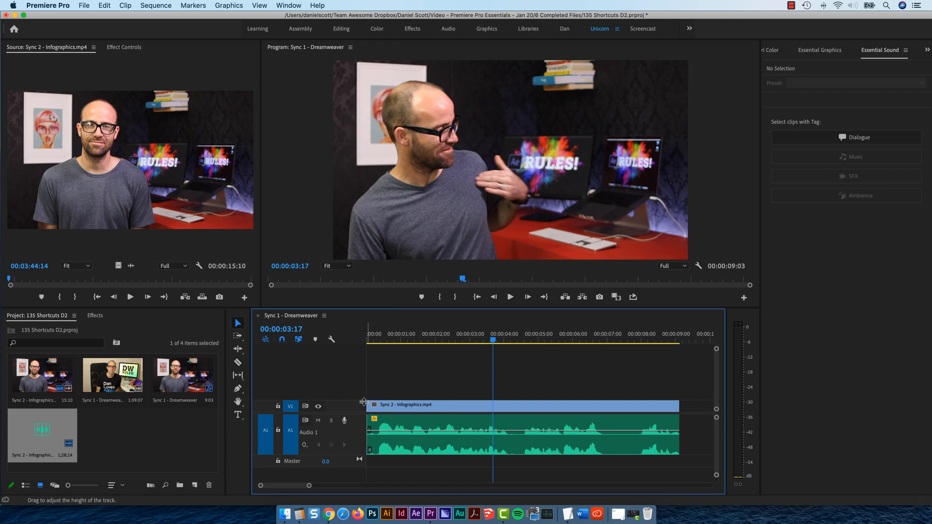
drag(363, 381, 363, 350)
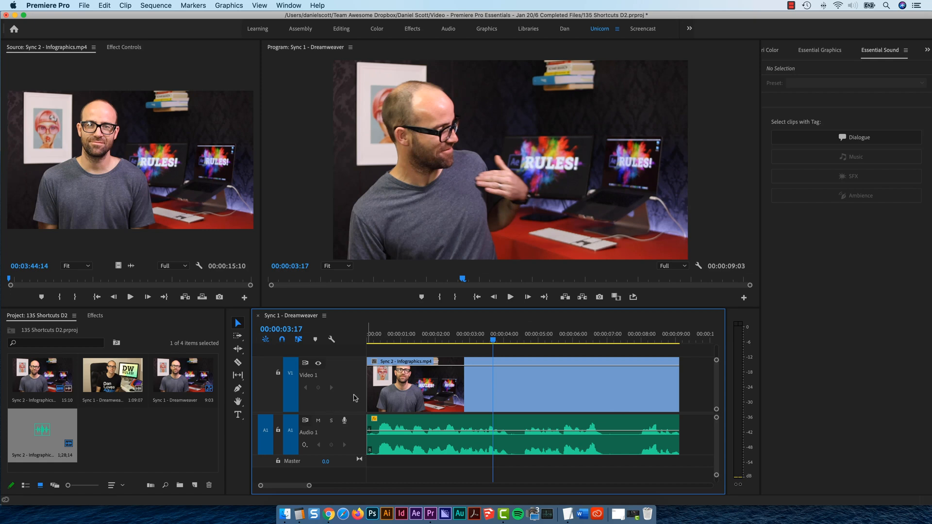
- Minimize all tracks in the timeline and expand them all again
click(330, 340)
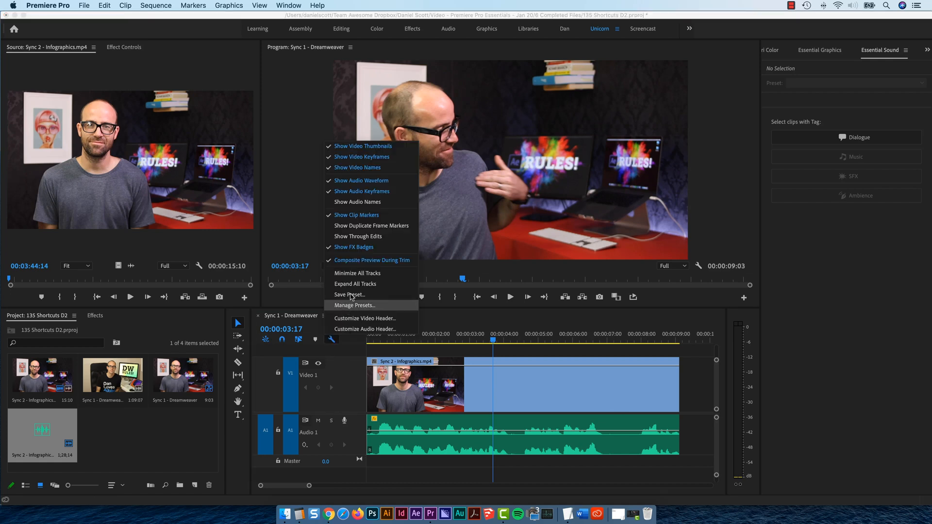
click(356, 274)
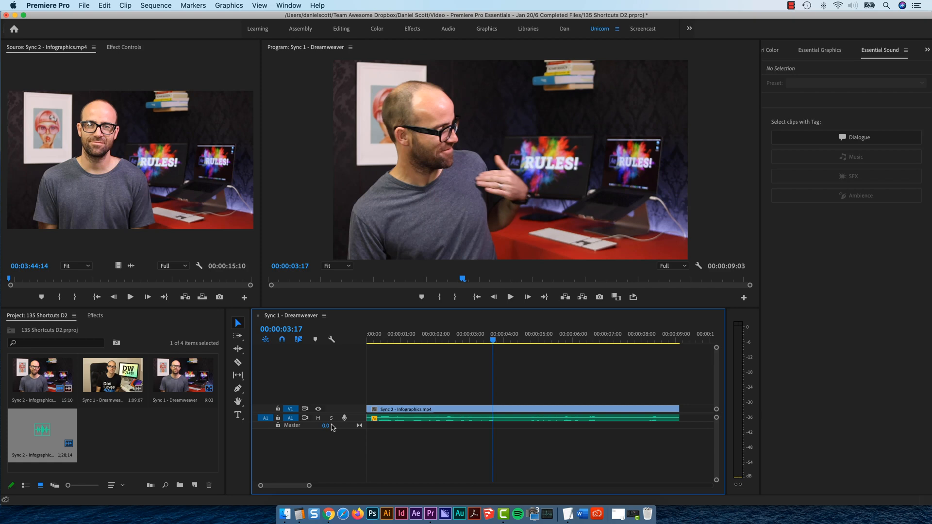
click(332, 340)
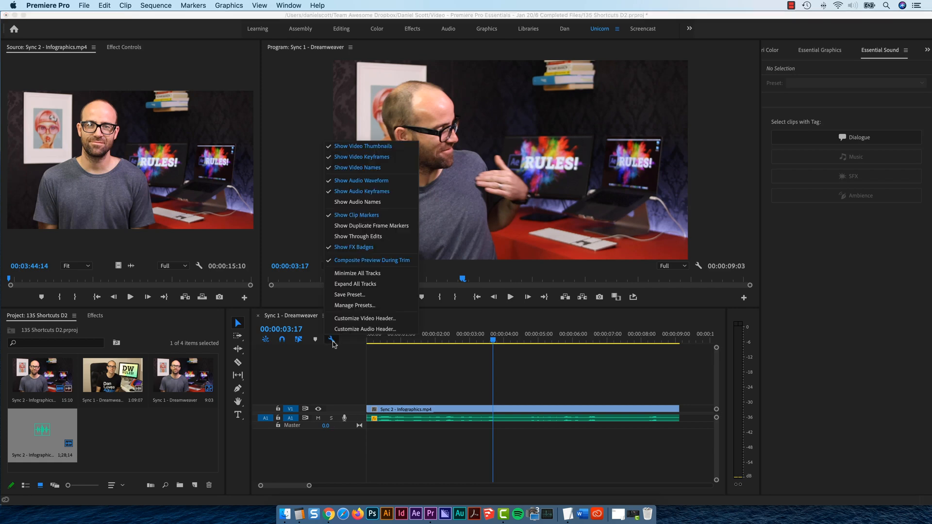
click(361, 284)
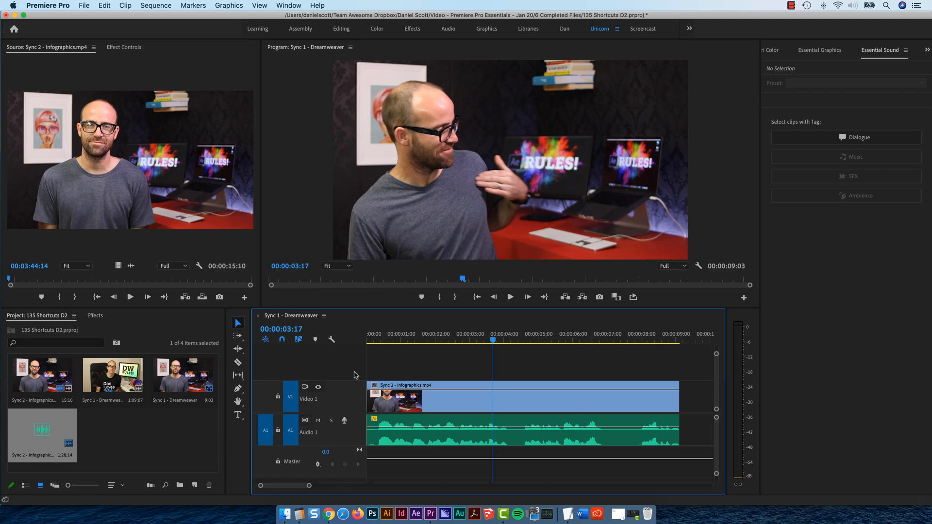
- Shrink the V1 and A1 track heights slightly, and minimize and expand all timeline tracks twice
drag(361, 381, 362, 389)
drag(362, 446, 362, 437)
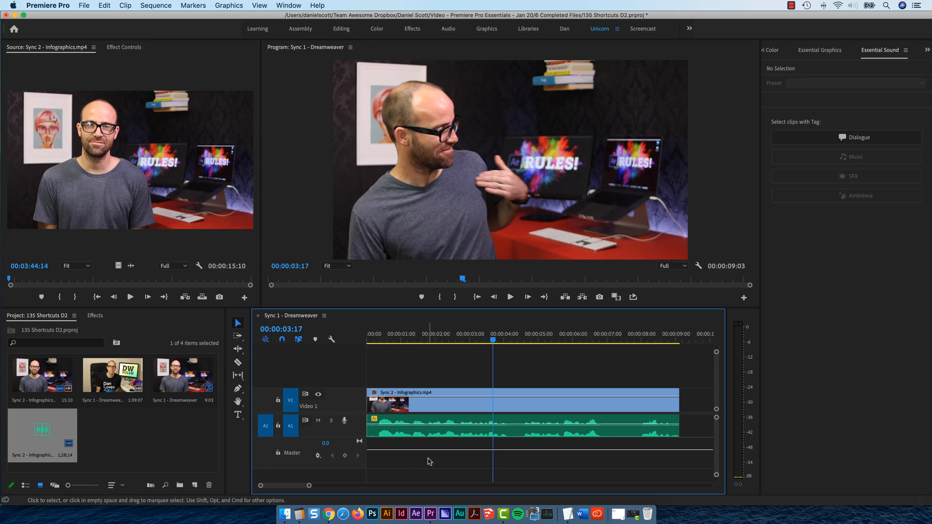
key(shift+minus)
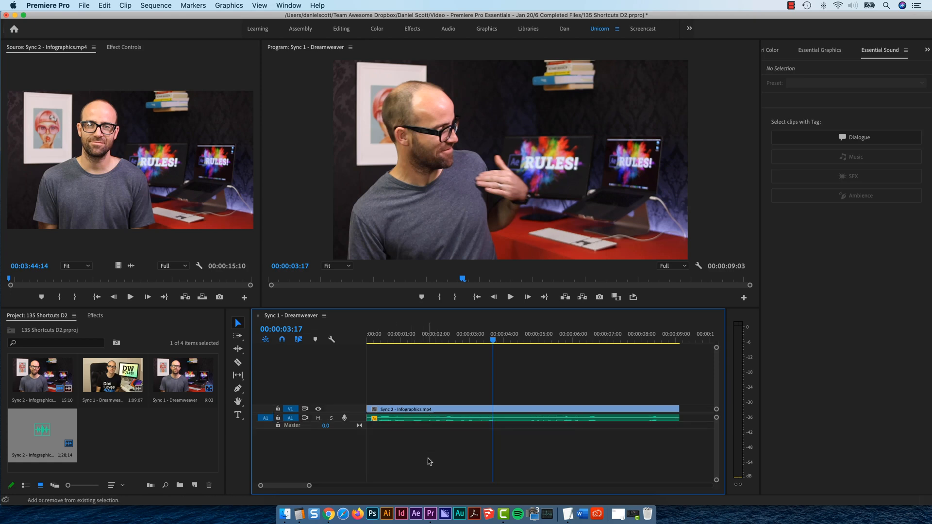
key(shift+equal)
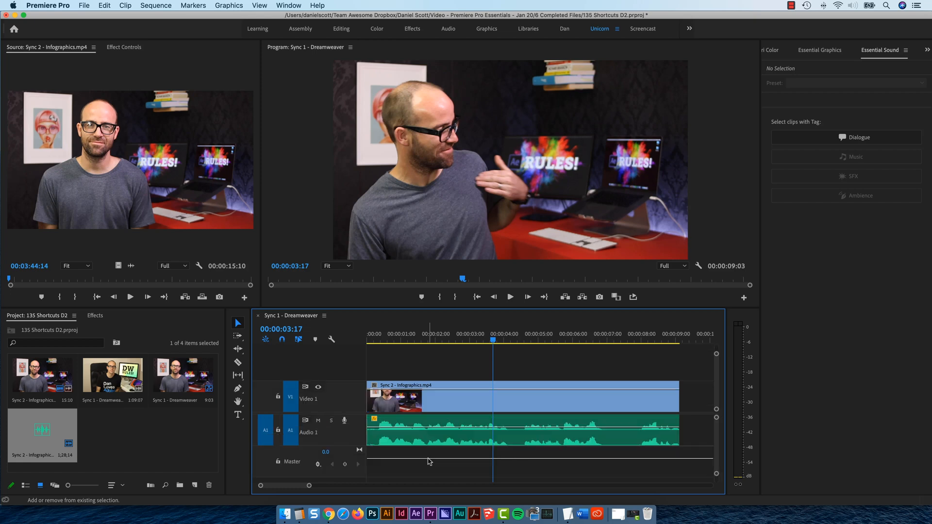
key(shift+minus)
key(shift+equal)
- Park the playhead at 00:00:02:19, mark in and out points around the clip, and clear them, doing the marking and clearing twice
drag(488, 342, 461, 344)
key(x)
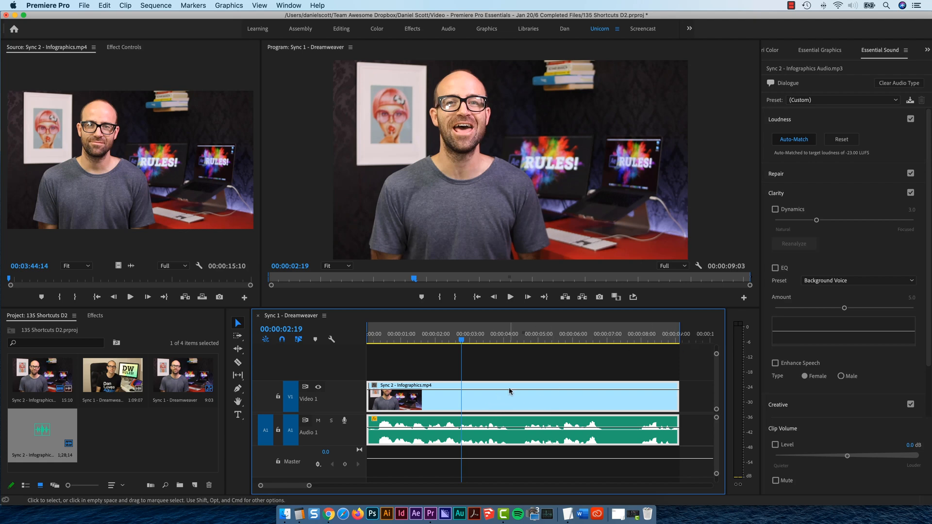
right_click(499, 330)
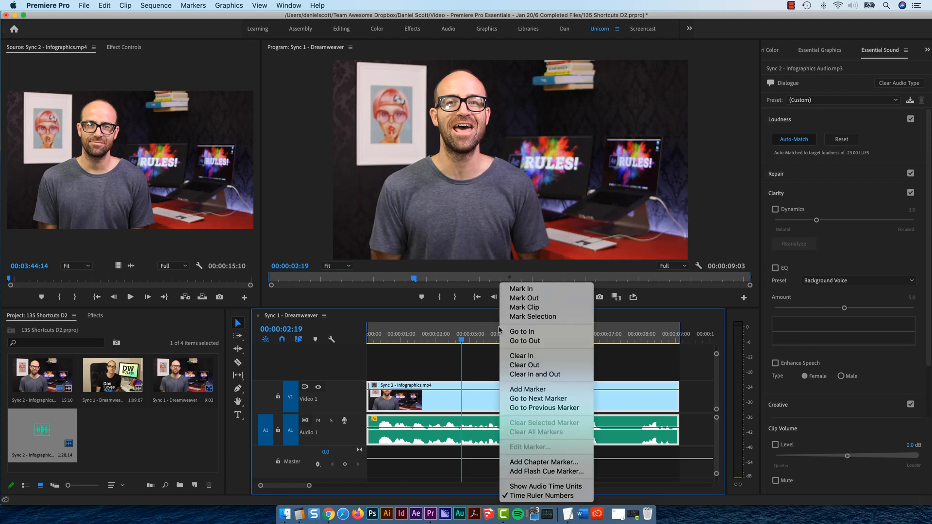
click(525, 375)
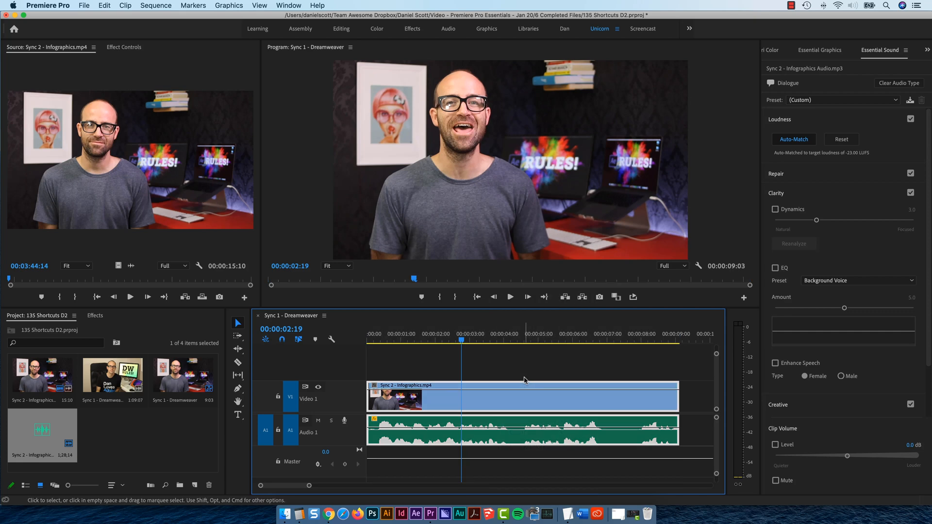
click(508, 368)
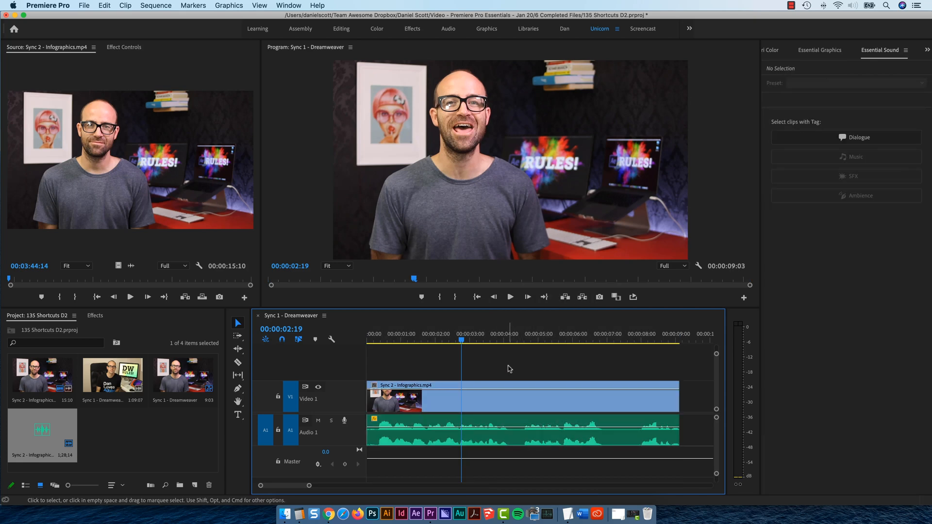
key(x)
right_click(582, 329)
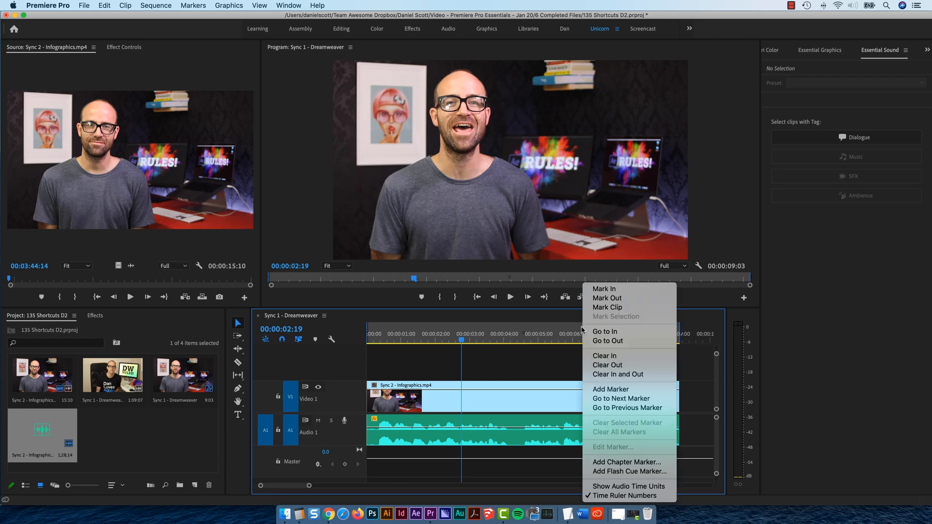
click(621, 376)
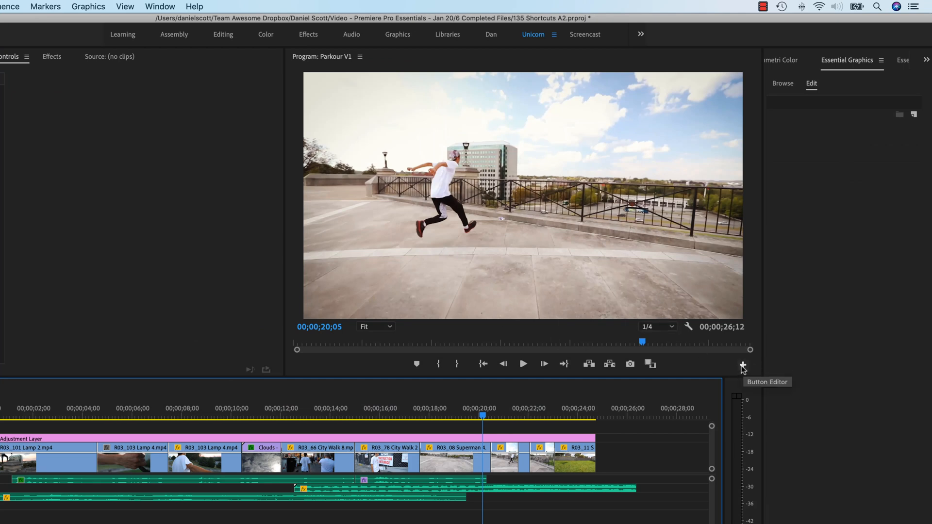
- Add the Loop Playback button to the Program monitor's controls after the last existing button
click(743, 366)
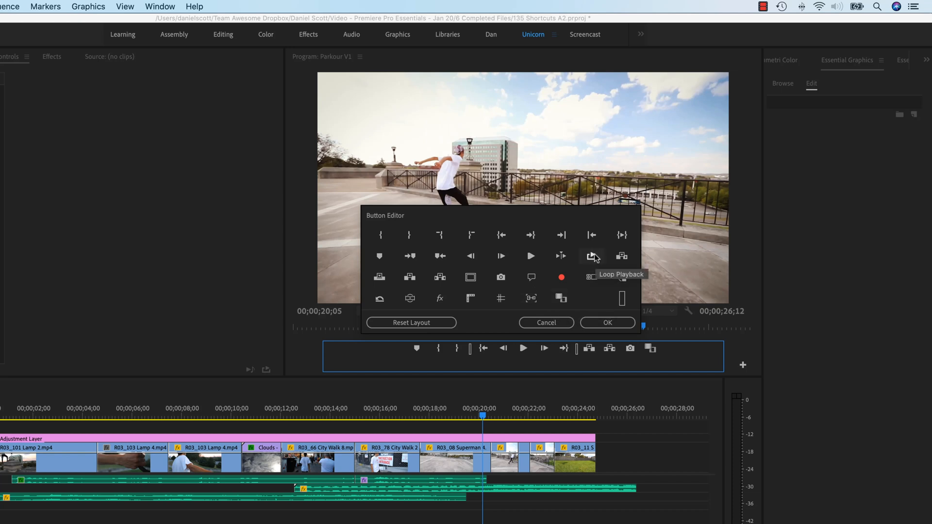
drag(595, 260, 671, 349)
click(607, 323)
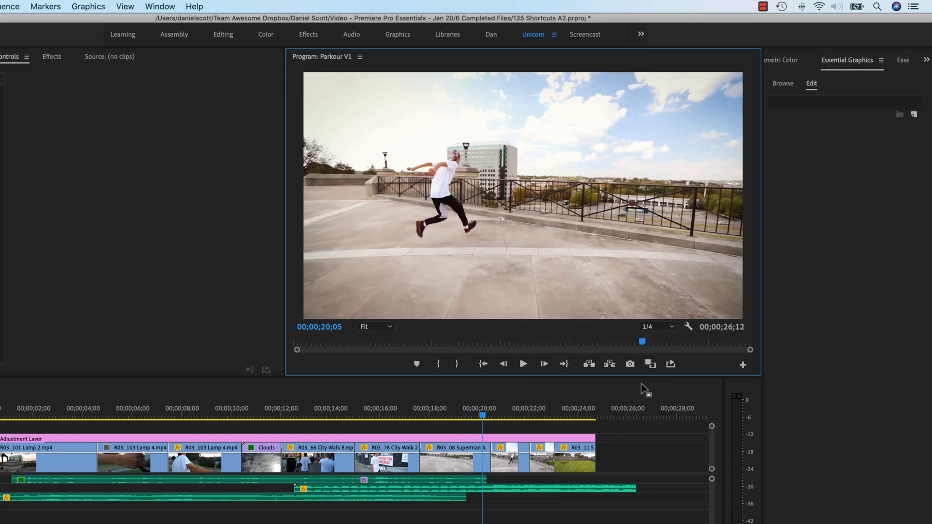
- Play the section around 00;00;20;00 to 00;00;22;10 several times, returning the playhead by hand after each pass
click(487, 459)
key(space)
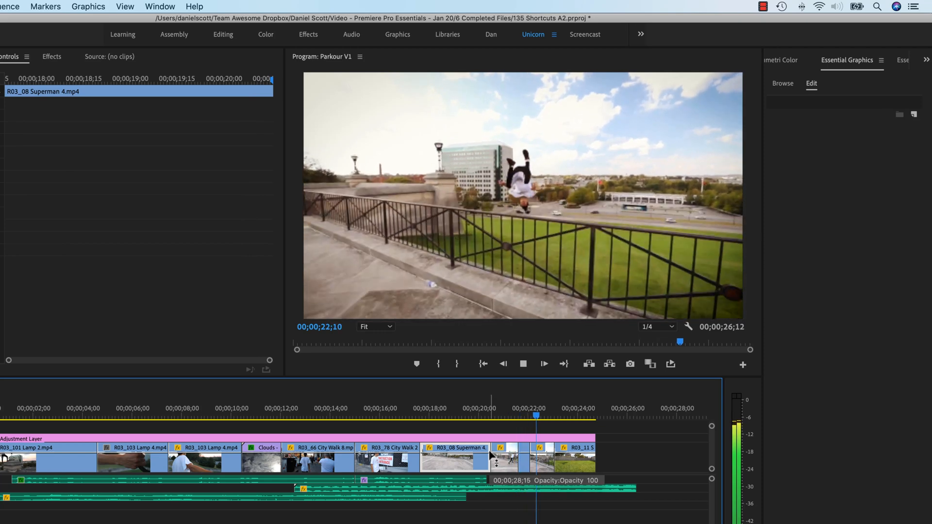
key(space)
drag(511, 412, 479, 420)
key(space)
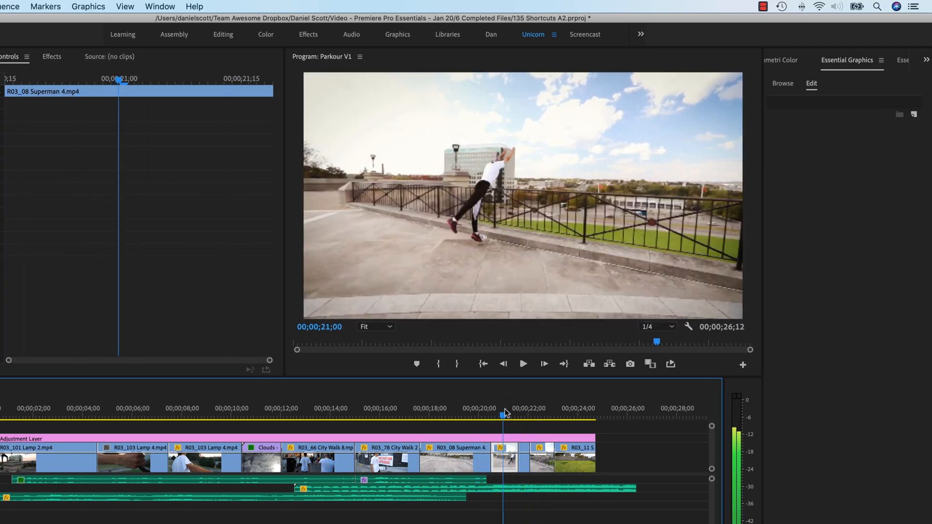
key(space)
drag(535, 417, 472, 425)
key(space)
key(space)
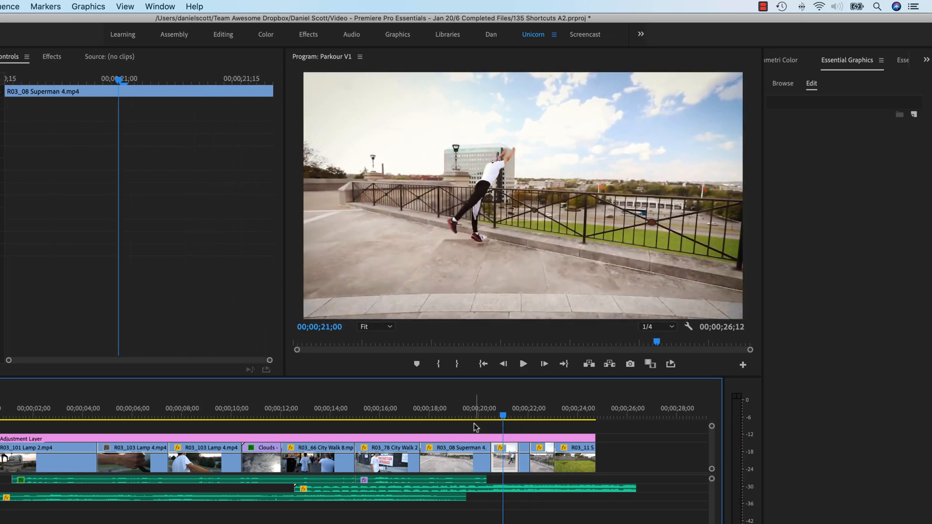
- Mark an in point near 00;00;20;00 and an out point at 00;00;23;12 in the Parkour V1 sequence
click(479, 418)
drag(480, 419, 563, 422)
key(i)
key(o)
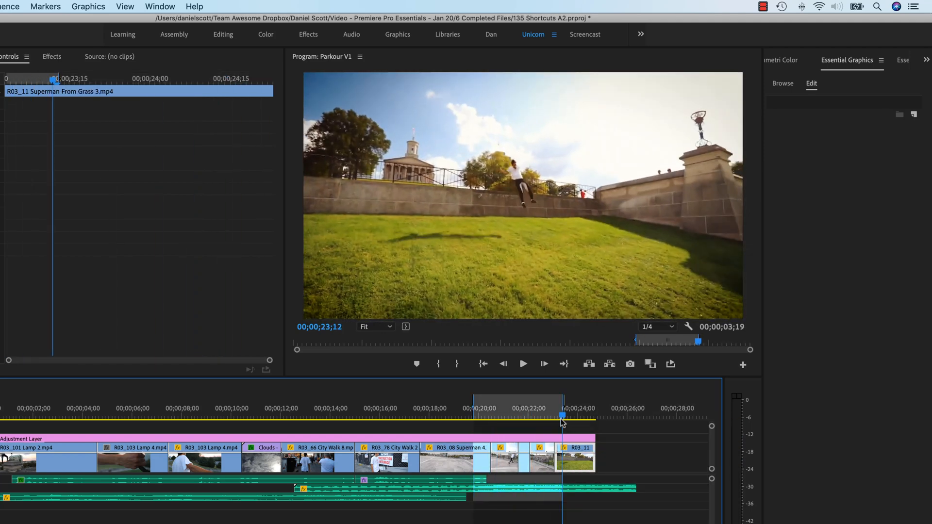
- Turn on loop playback, play the marked range repeatedly, and stop at 00;00;20;08
click(671, 365)
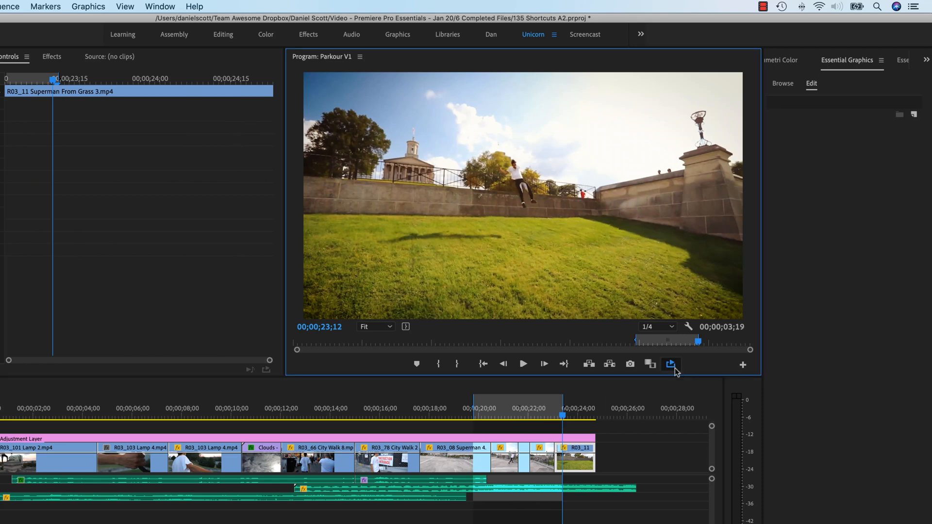
click(523, 364)
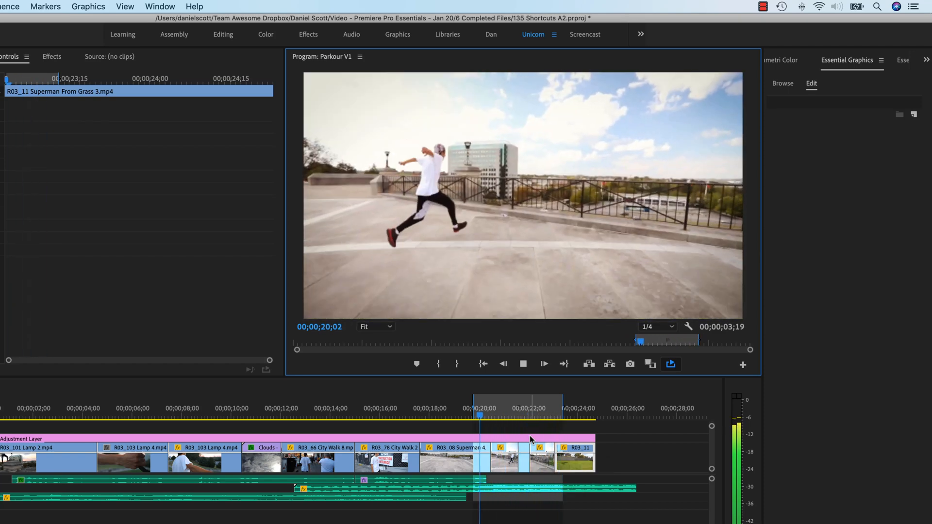
key(space)
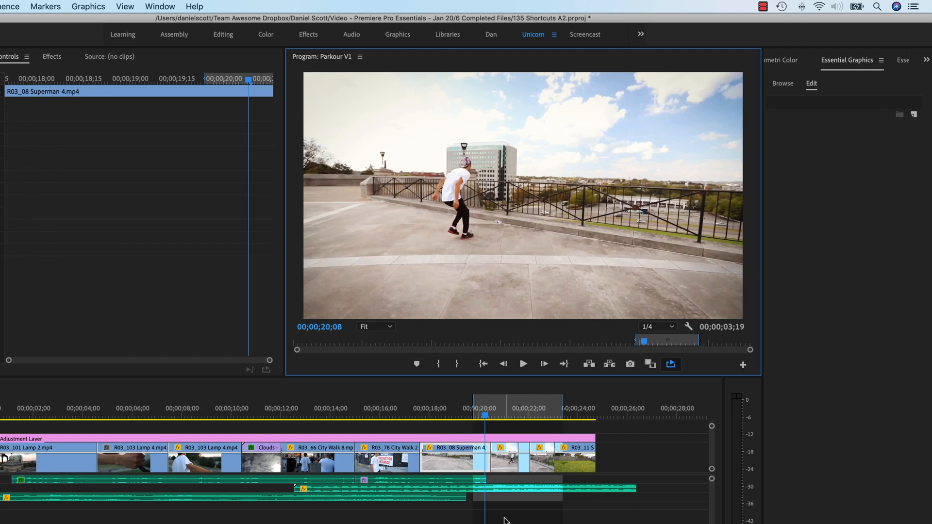
- Clear the in and out points and play the full sequence from 00;00;20;08
right_click(525, 405)
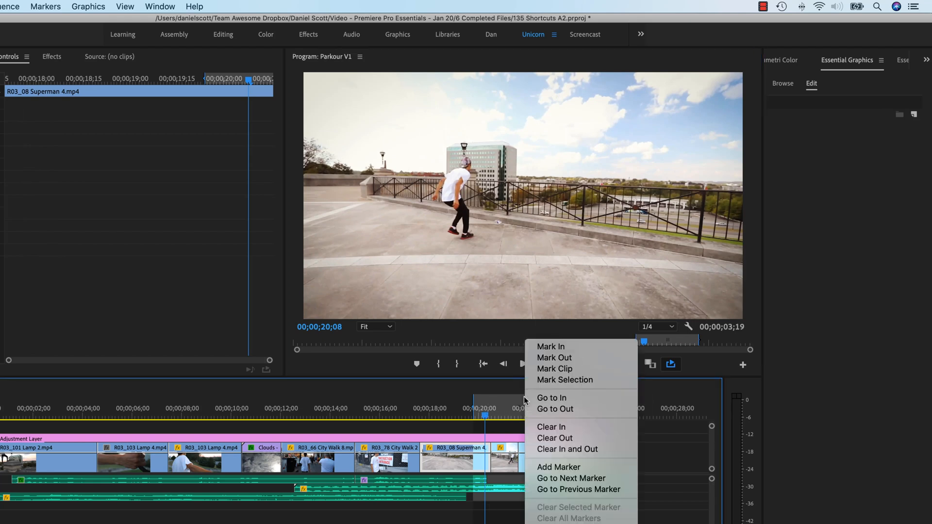
click(553, 449)
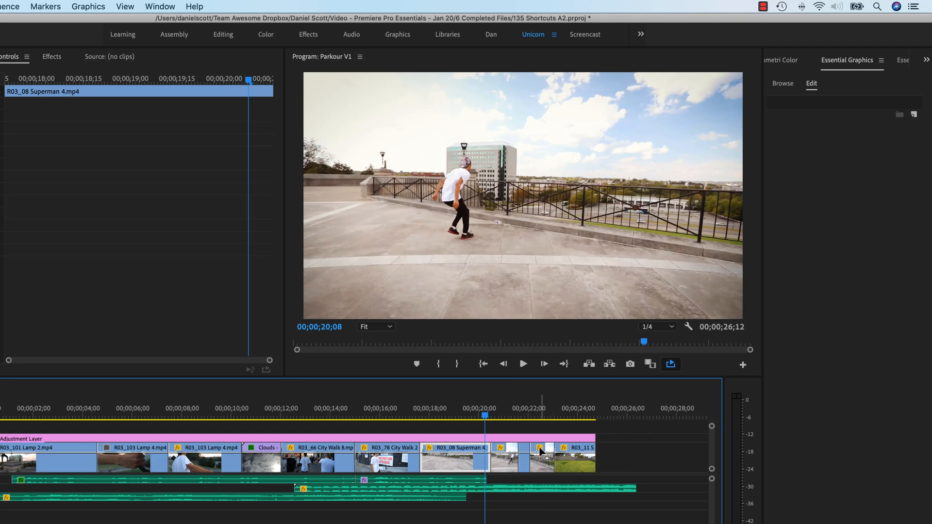
click(518, 363)
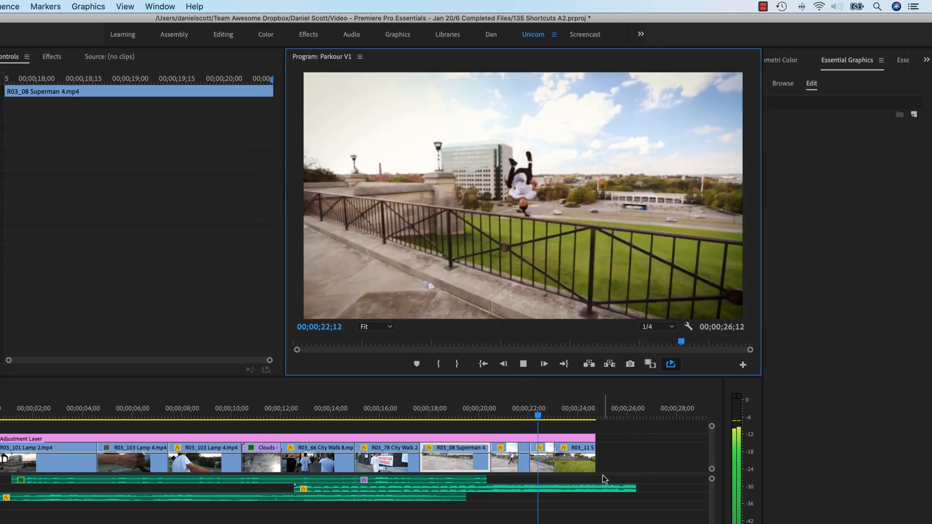
- Trim the overhanging audio clip to end with the last video clip, and play the looping sequence through to 00;00;02;03
drag(634, 488, 595, 489)
key(space)
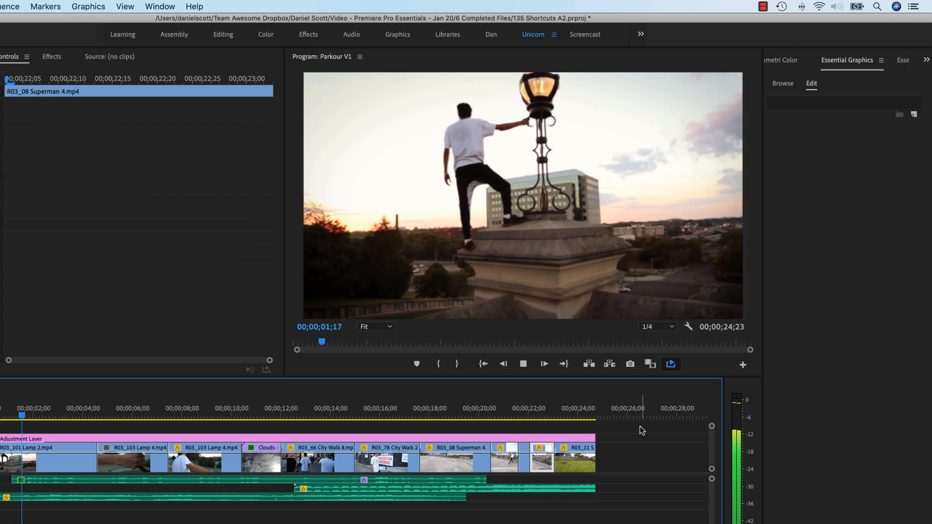
key(space)
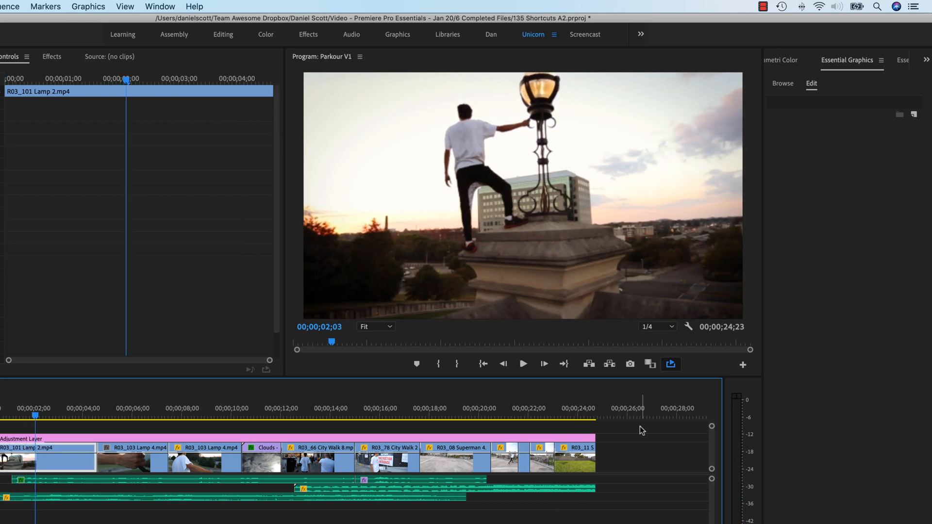
- Look through the other buttons available for the Program monitor, such as Toggle Multi-Camera View, and cancel without adding any
click(742, 365)
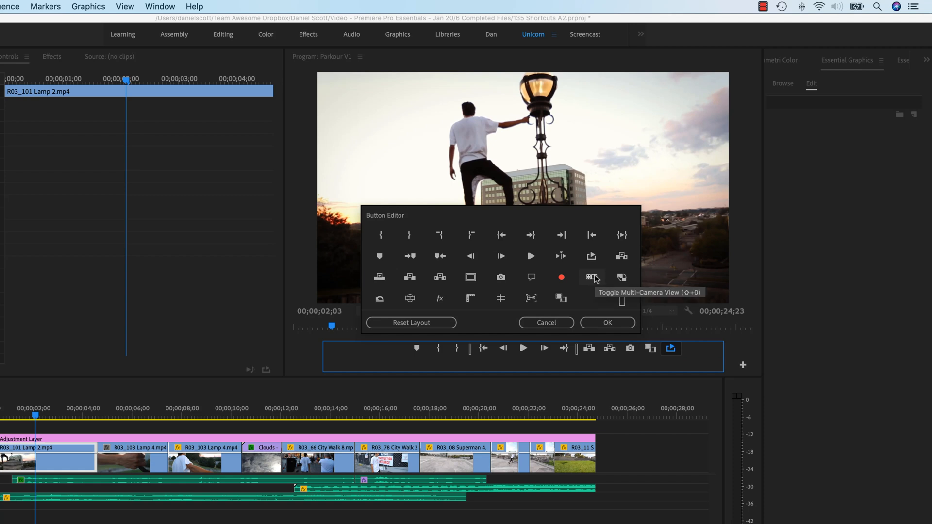
click(546, 322)
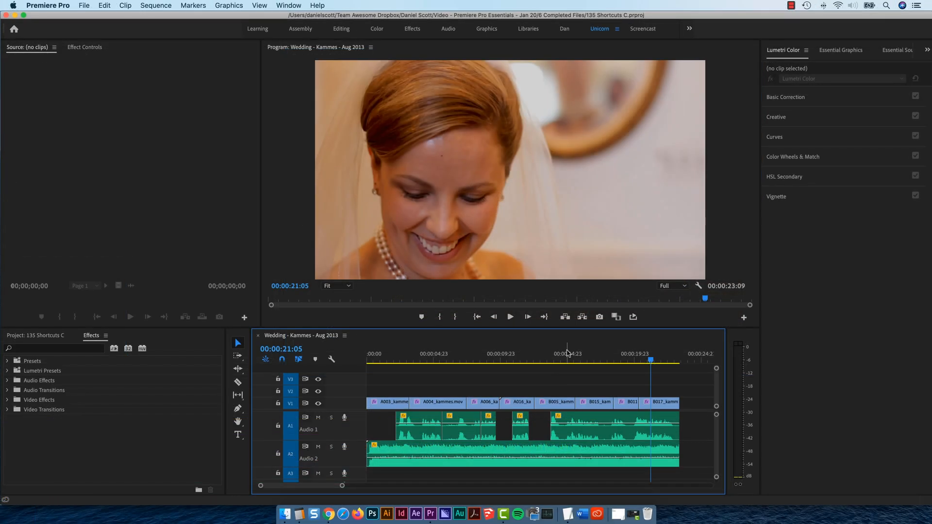
- Move the playhead near the cut before the B005 clip at 00:00:12:13 and apply the default video transition there
click(567, 358)
drag(567, 358, 540, 361)
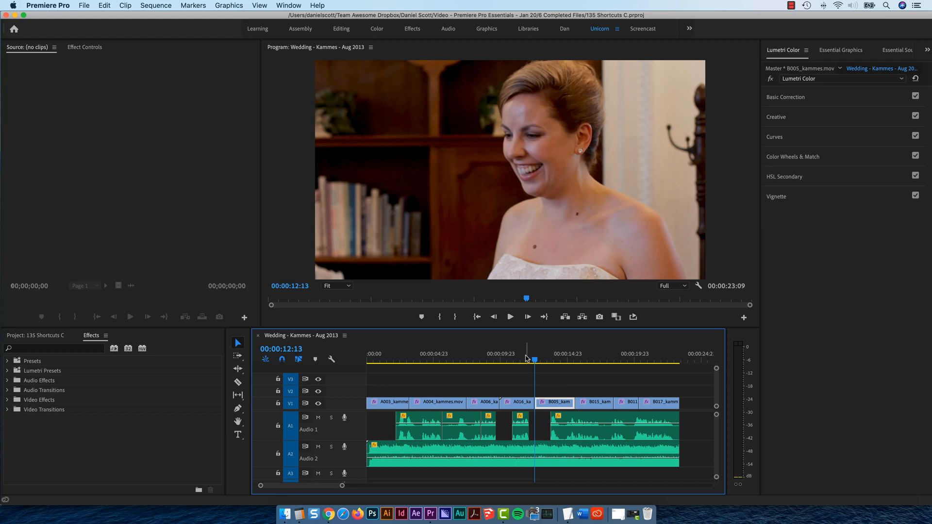
click(548, 391)
key(super+d)
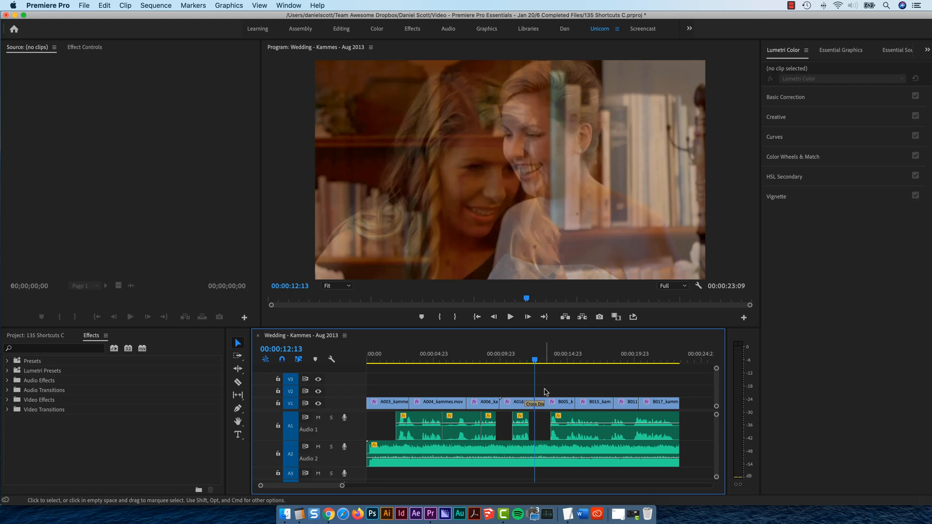
- Select all the V1 clips, apply the default transition to every cut, and undo it
drag(679, 388, 383, 412)
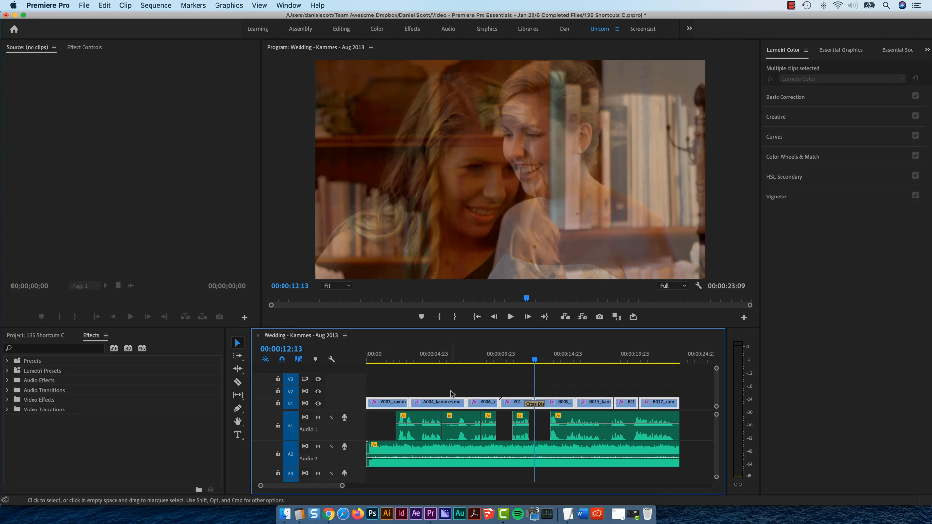
key(shift+d)
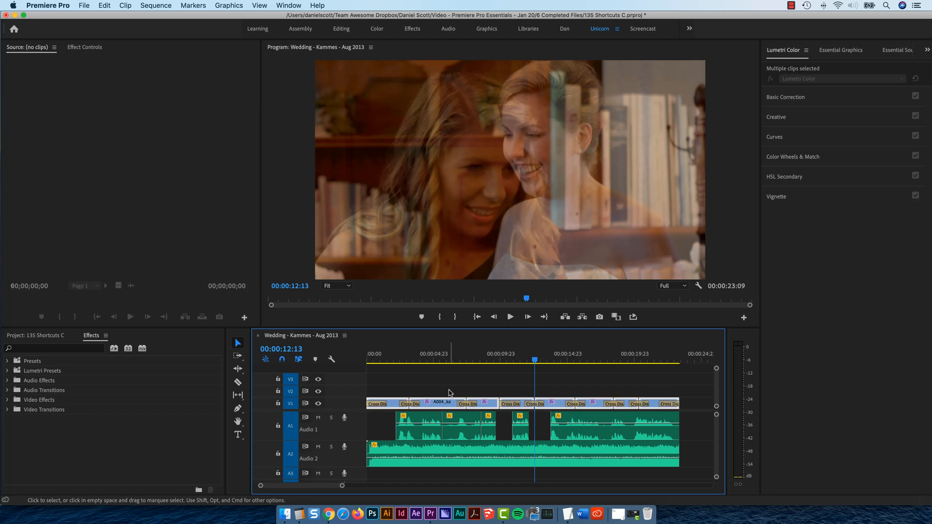
key(super+z)
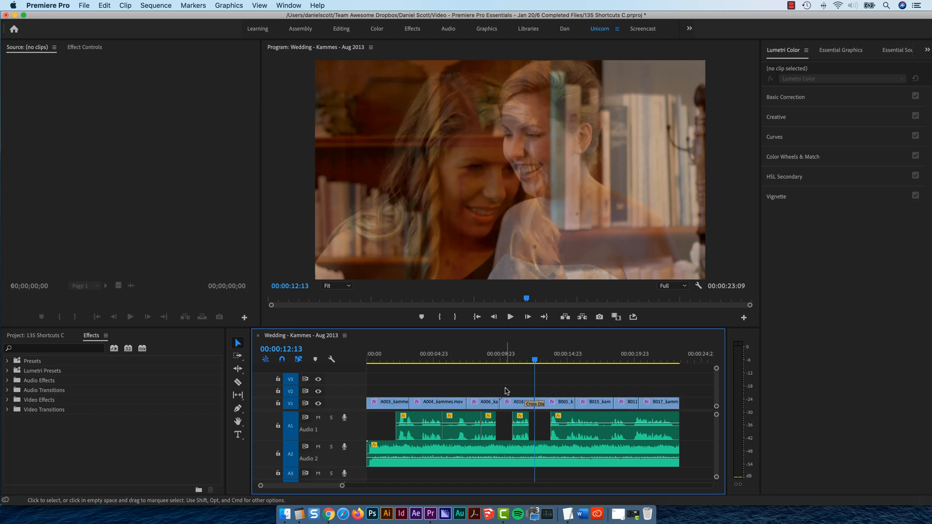
- Apply the default transition at the cut between the A004 clip and the A006 clip after it on V1
click(559, 403)
click(511, 391)
click(488, 359)
drag(455, 387, 473, 410)
key(shift+d)
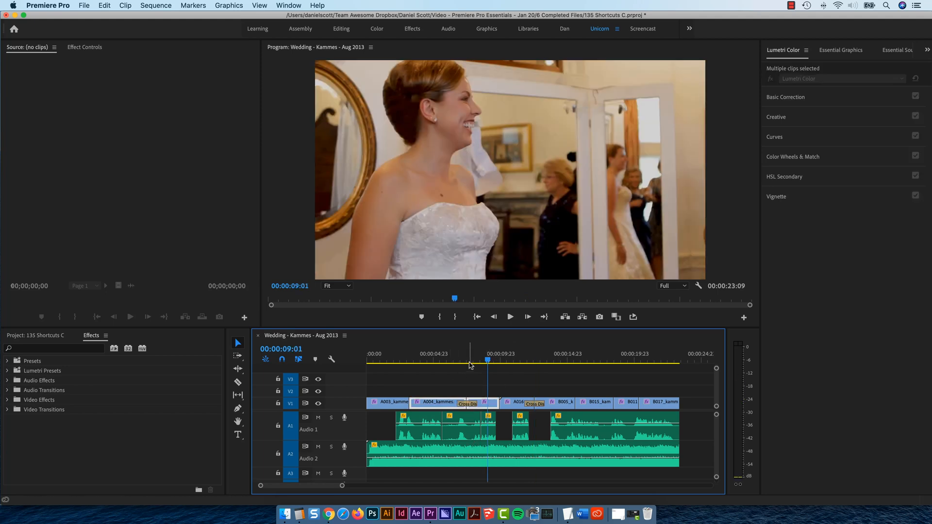
- Place the playhead on the Audio 1 cut at 00:00:05:15 and apply the default audio transition with no clips selected
drag(470, 365, 442, 364)
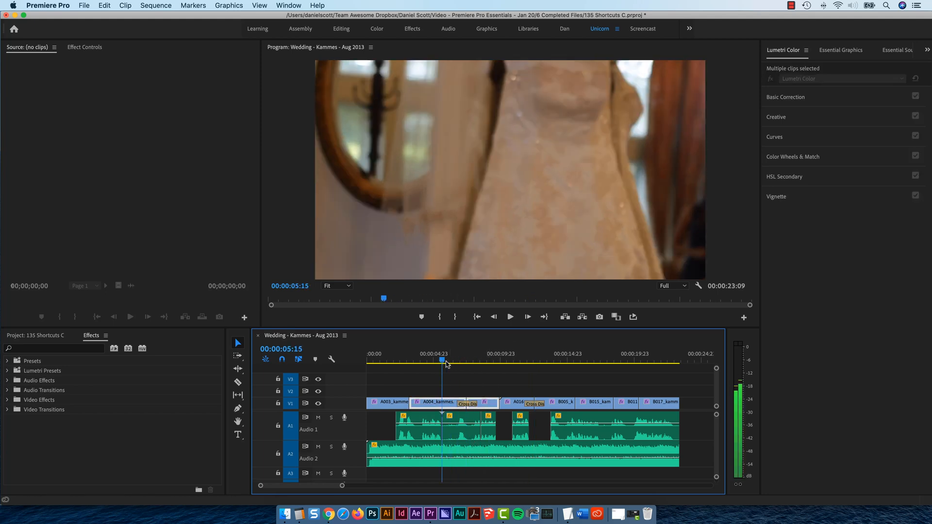
click(454, 422)
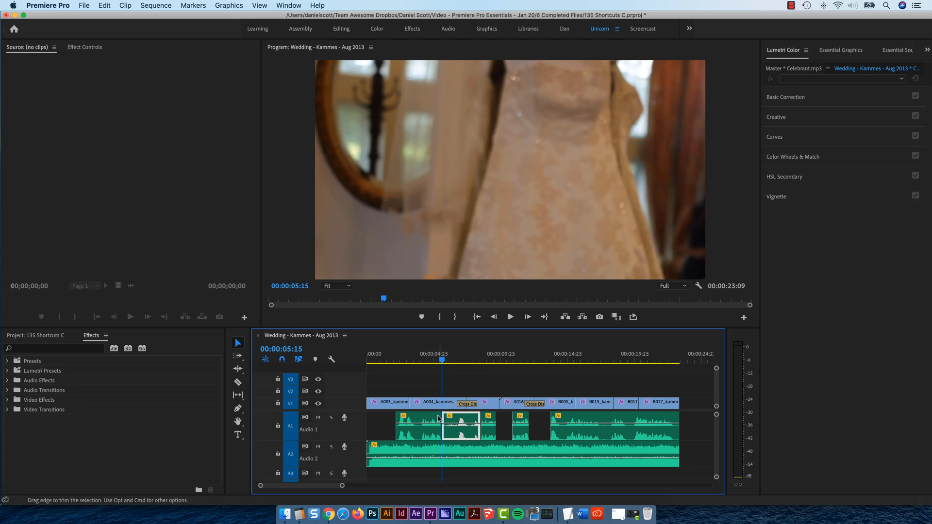
click(451, 388)
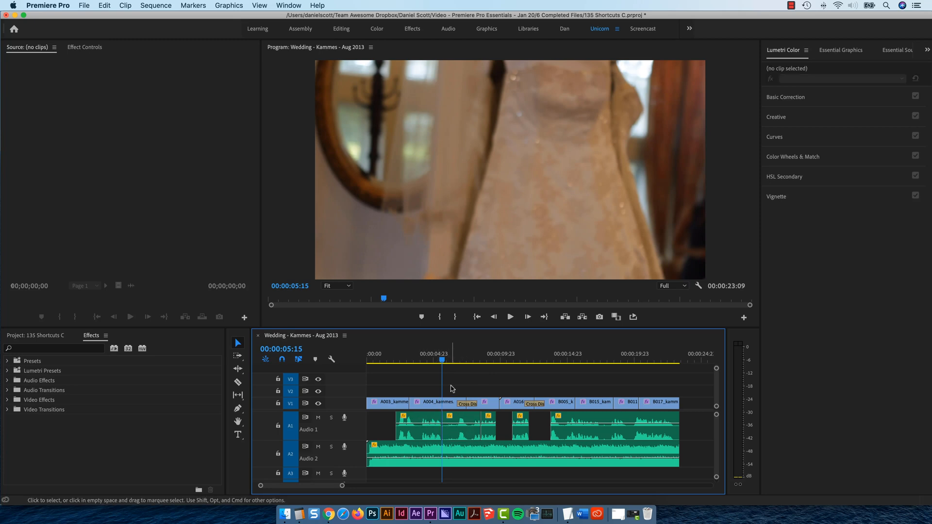
key(shift)
key(super+shift+d)
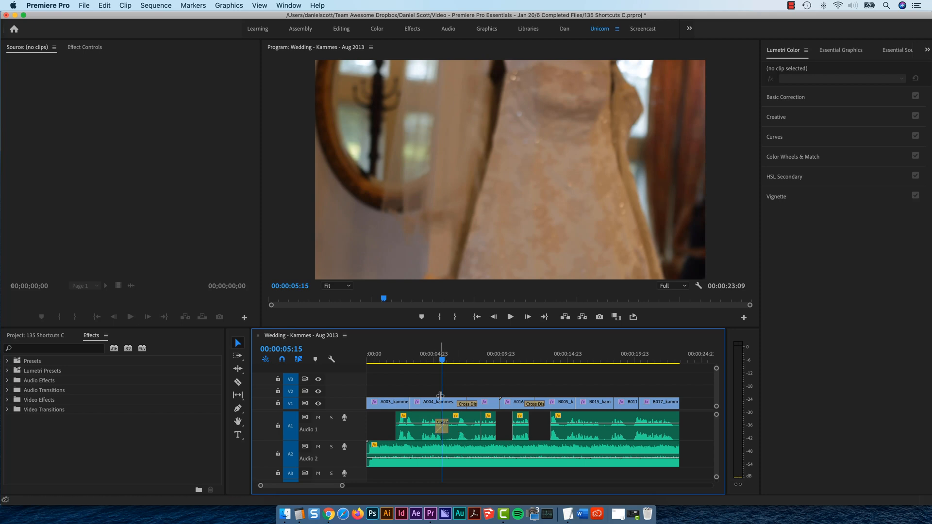
- Play back the sequence over the audio transition at the Audio 1 cut from about 00:00:05:09
drag(441, 360, 436, 360)
key(space)
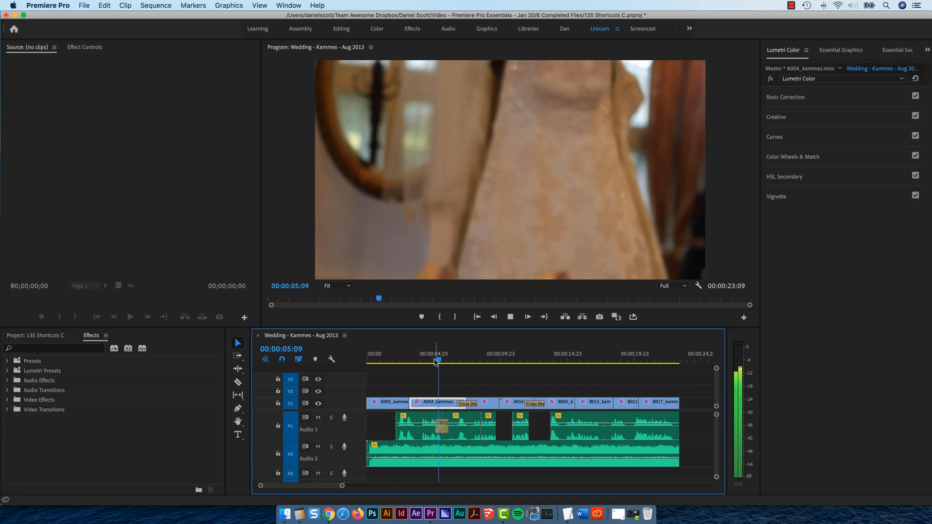
key(space)
- Select all clips on V1 and Audio 1, apply the default video and audio transitions to every cut, and undo it
drag(381, 381, 645, 427)
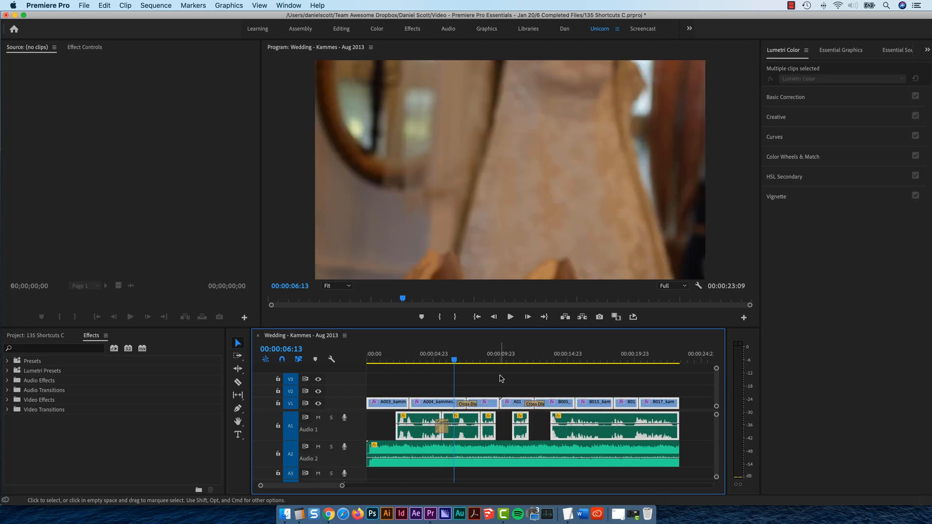
key(shift+d)
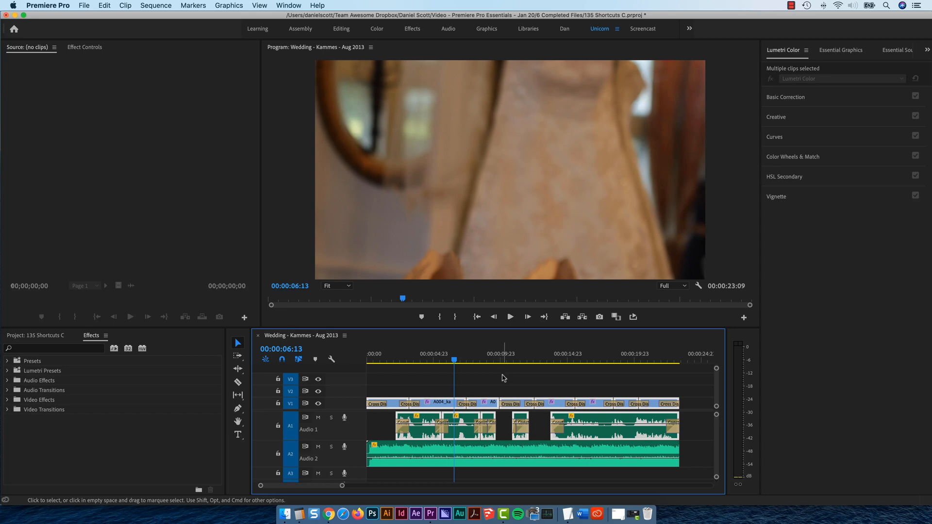
key(super+z)
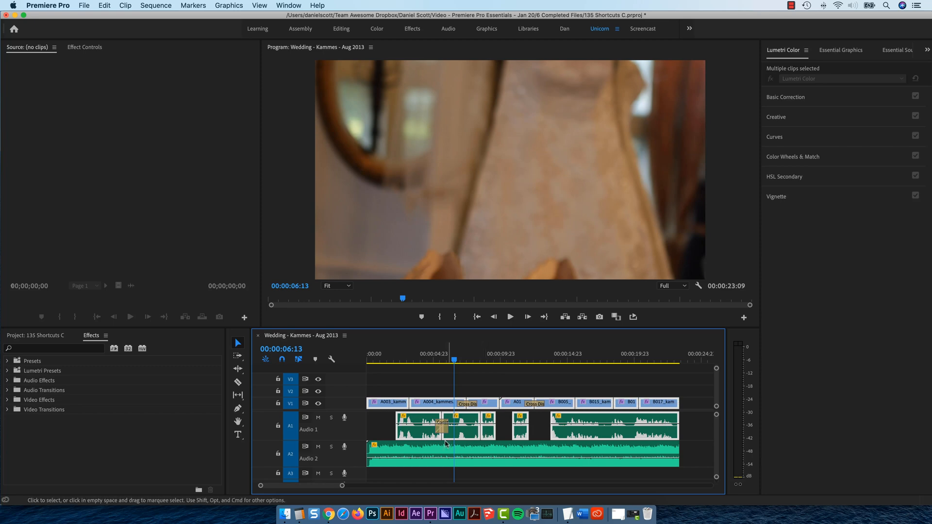
- Delete the audio transition at the Audio 1 cut near 00:00:05:15
click(441, 430)
key(Delete)
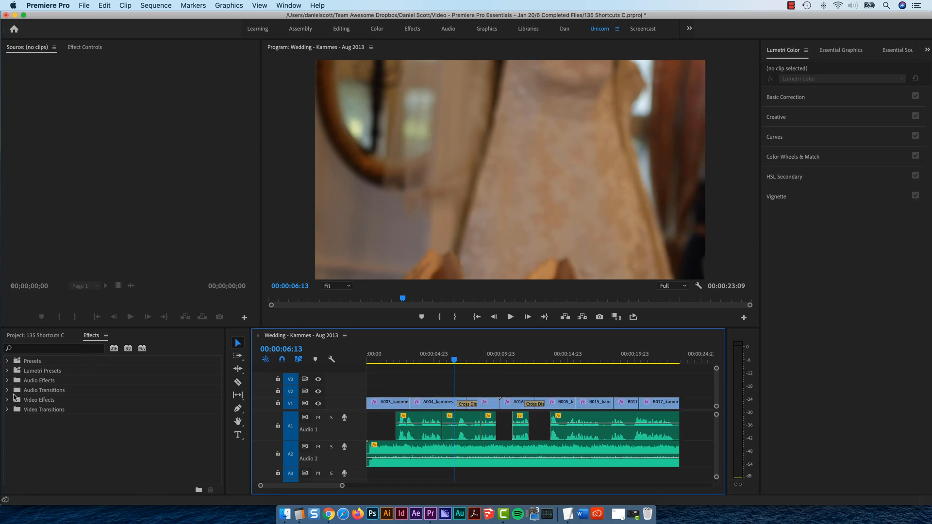
- Set Dip to Black from the Dissolve video transitions as the default transition
click(7, 411)
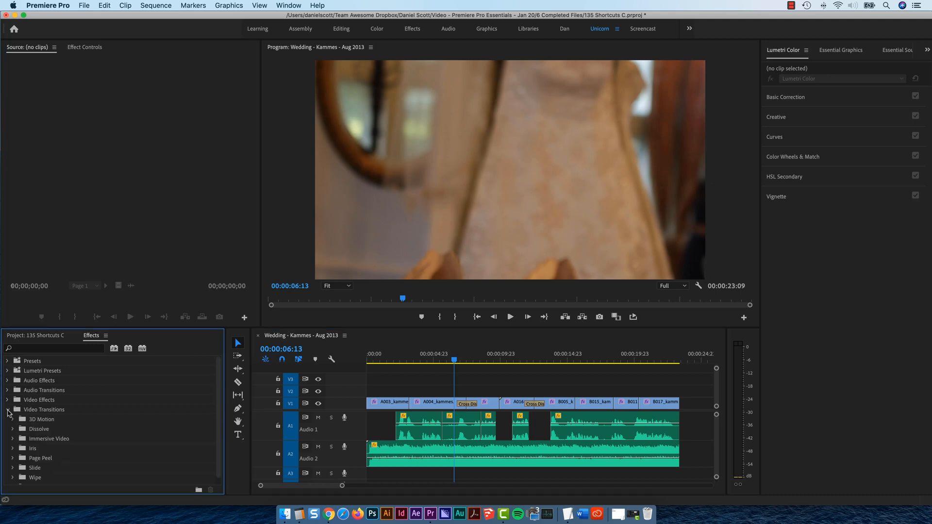
click(13, 429)
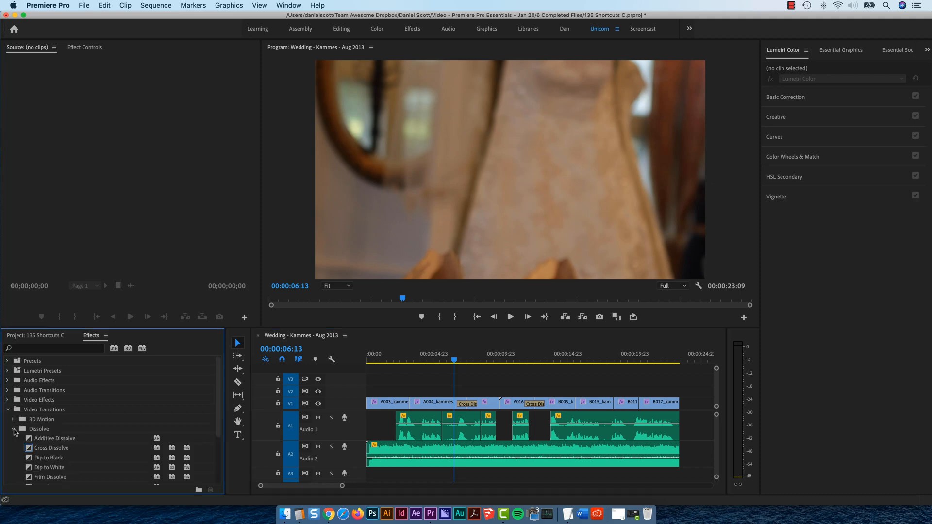
click(57, 459)
right_click(37, 460)
click(58, 469)
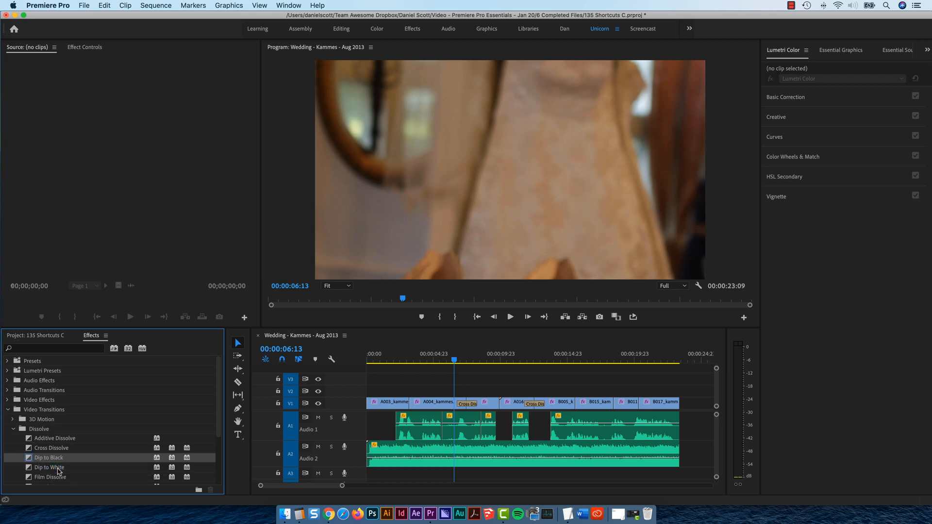
- Apply the default Dip to Black transition to all V1 clips and play back the cut between the A003 and A004 clips
drag(697, 376, 390, 405)
key(super+d)
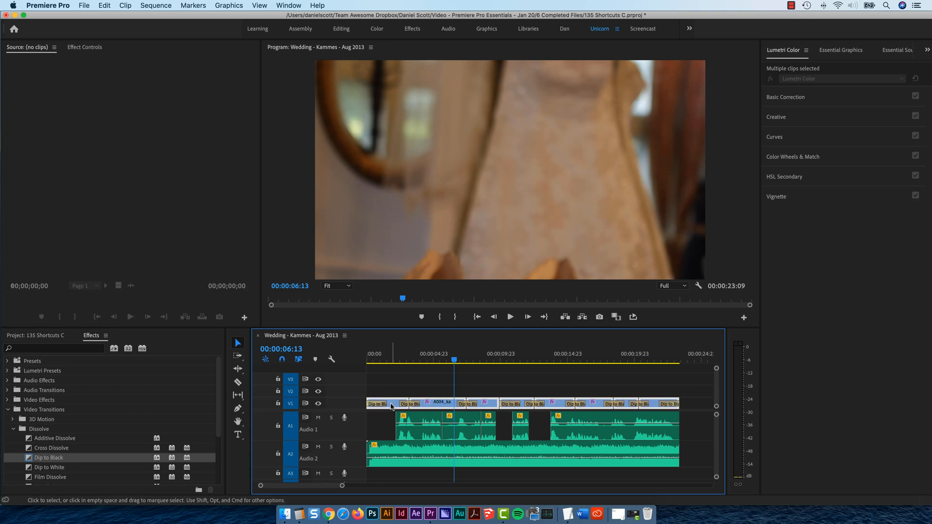
click(406, 361)
key(space)
key(space)
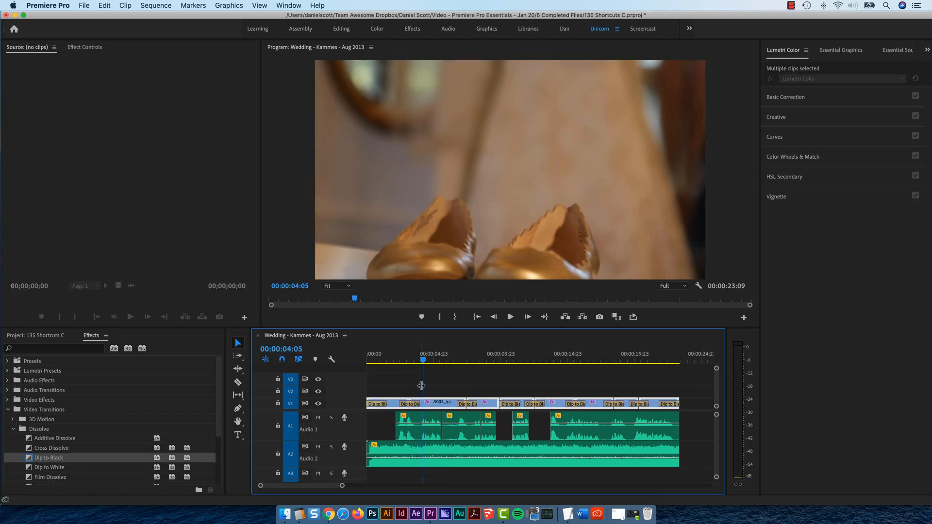
- Set the alignment of the Dip to Black transition between the A006 and A016 clips to Center at Cut
click(491, 361)
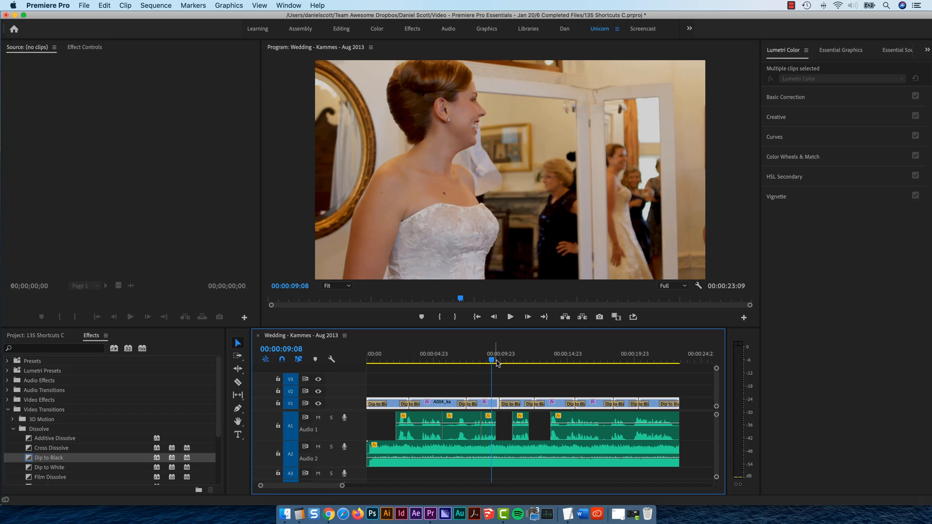
key(=)
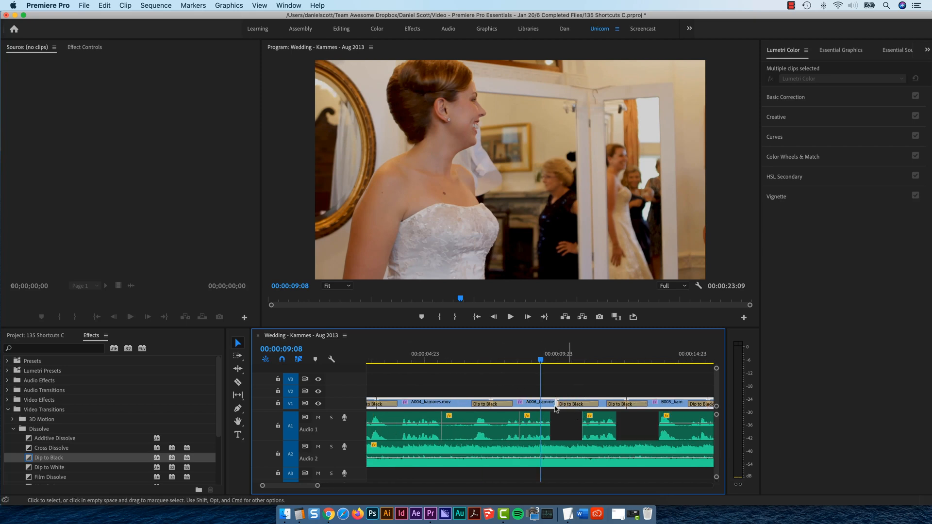
click(570, 405)
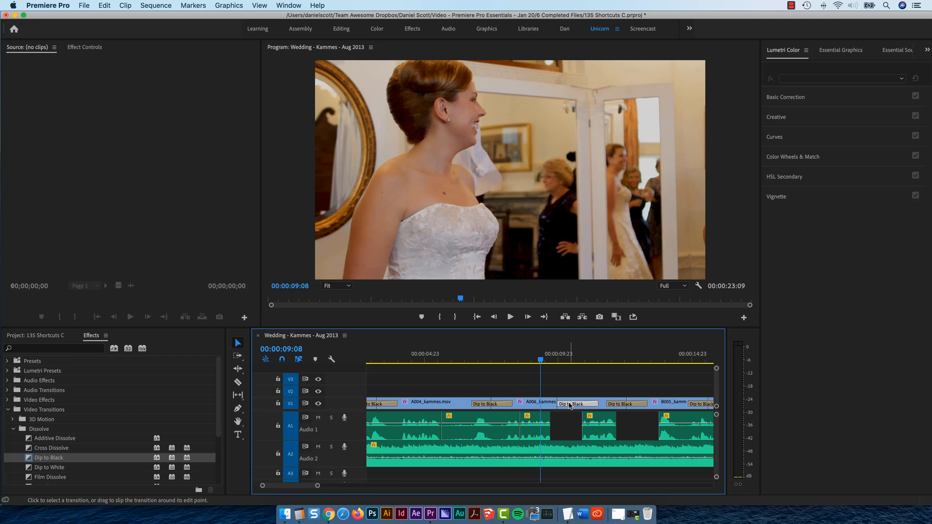
click(483, 405)
click(570, 405)
drag(572, 407, 558, 404)
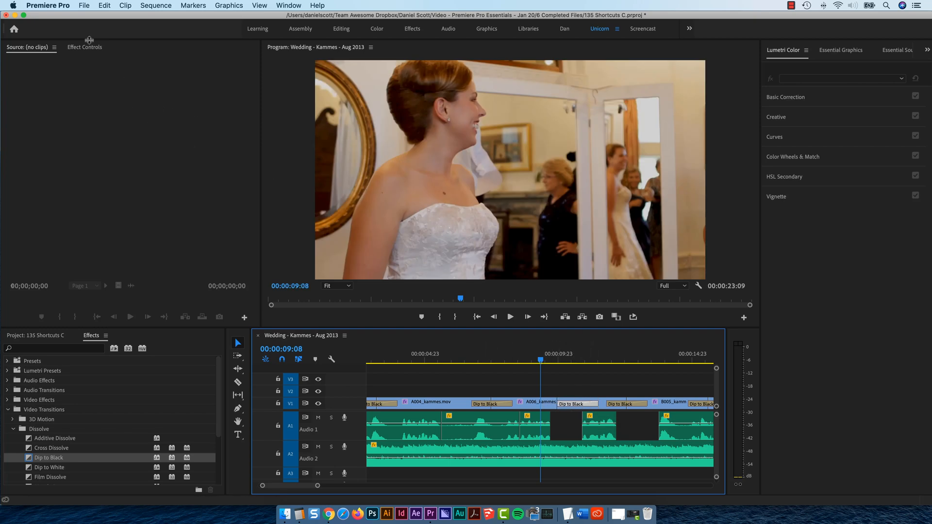
click(71, 47)
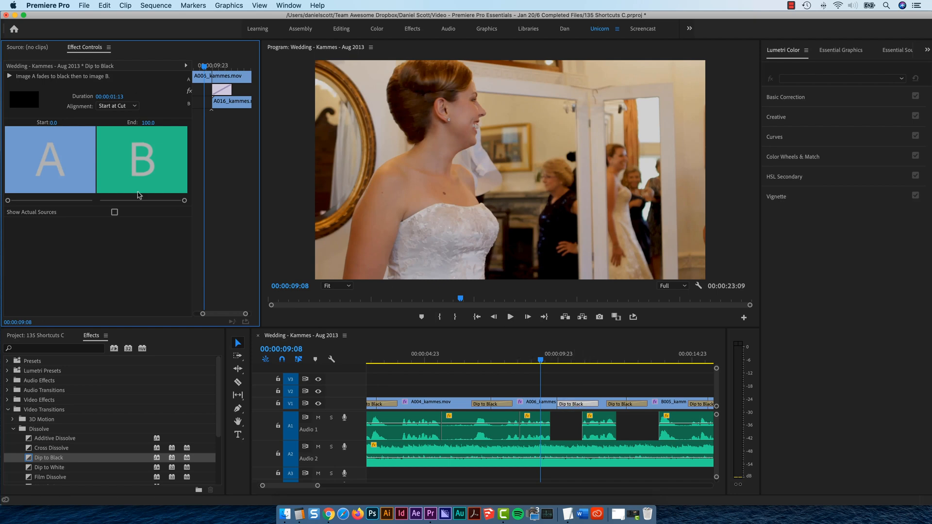
click(117, 106)
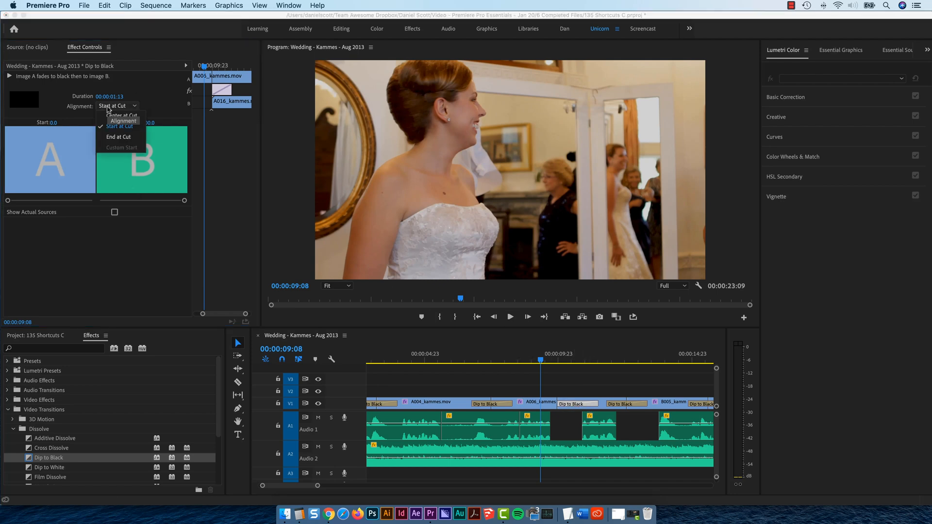
click(120, 116)
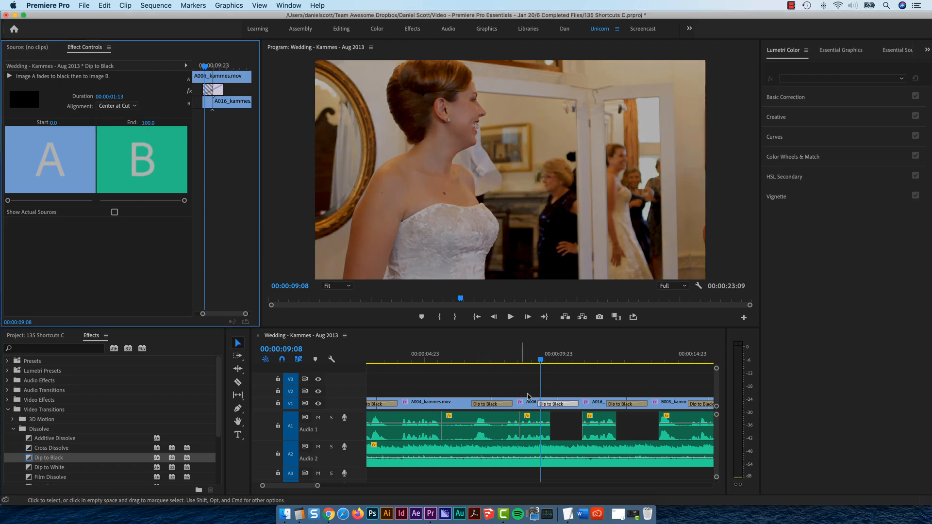
- Play back the Dip to Black transition between the A006 and A016 clips
drag(539, 362, 527, 362)
key(space)
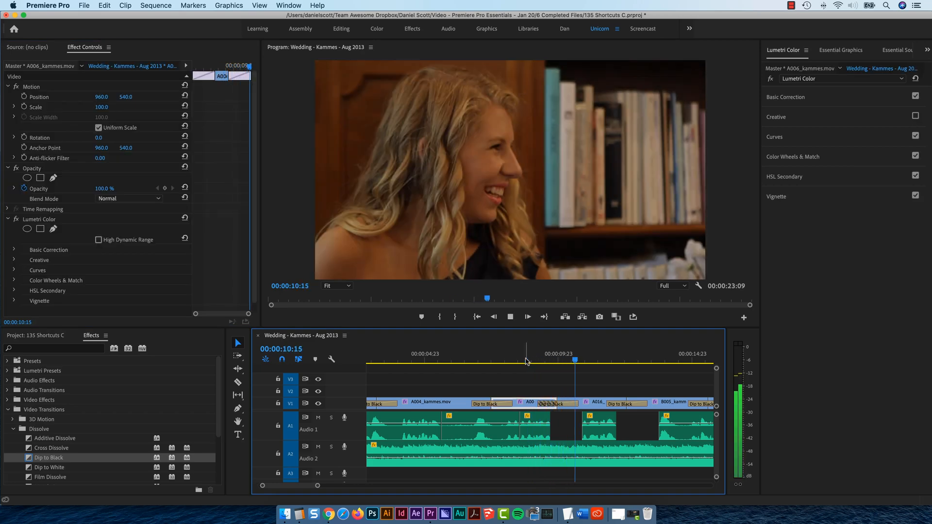
key(space)
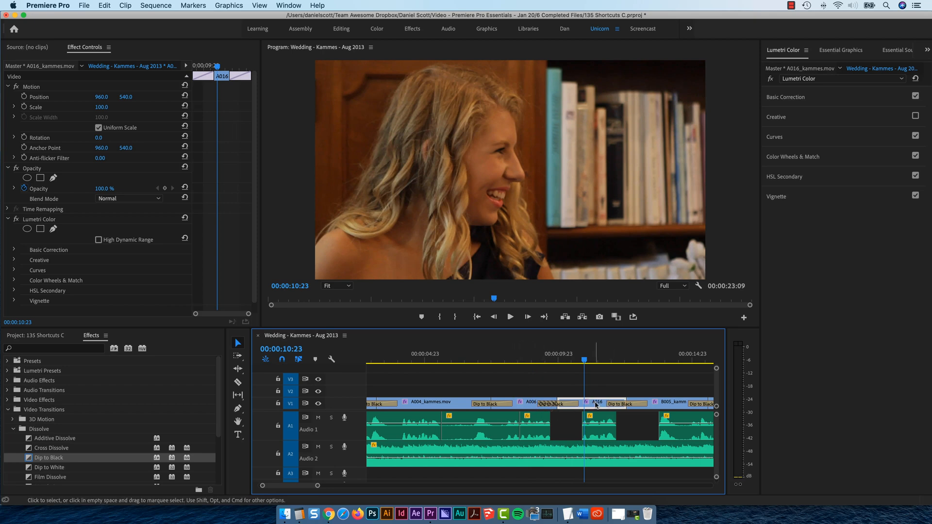
- Replace the Dip to Black transition between the A006 and A016 clips with Cross Dissolve and play it back
click(557, 407)
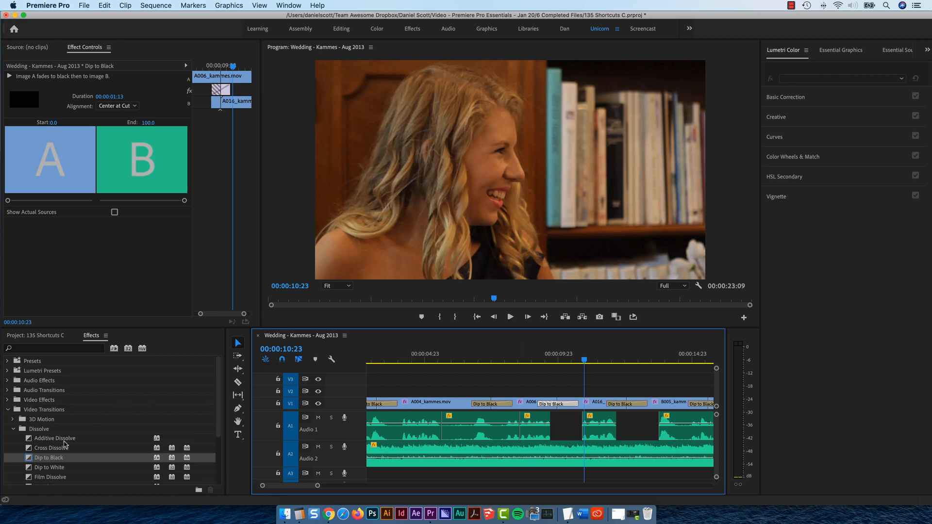
drag(33, 449, 558, 405)
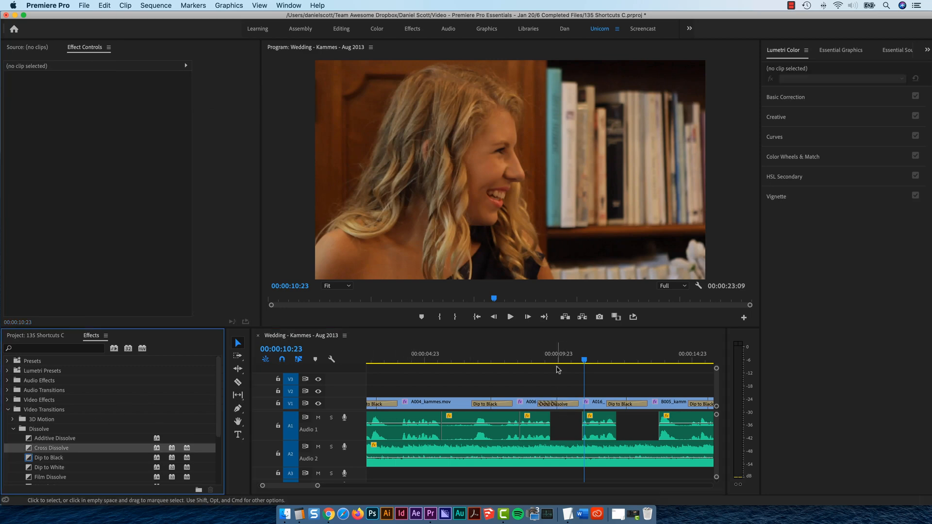
drag(558, 363, 547, 363)
click(565, 407)
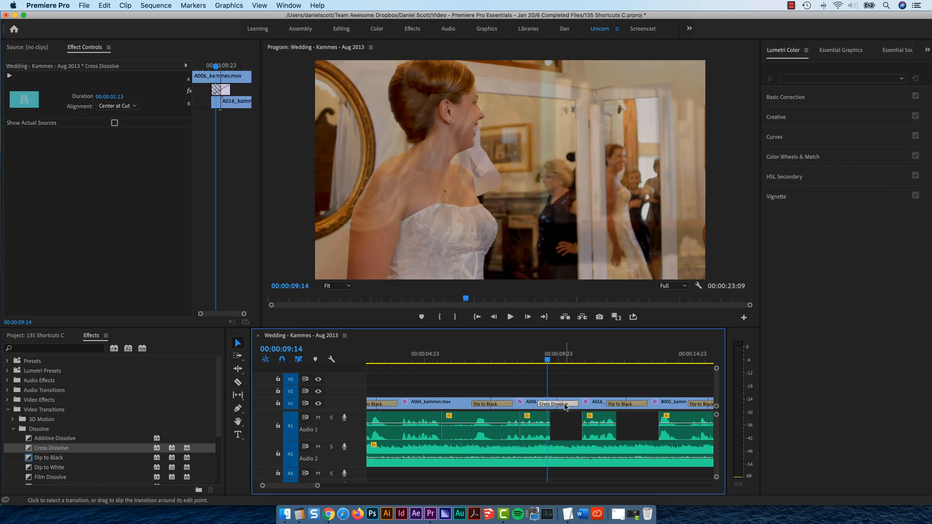
drag(547, 364, 536, 363)
key(space)
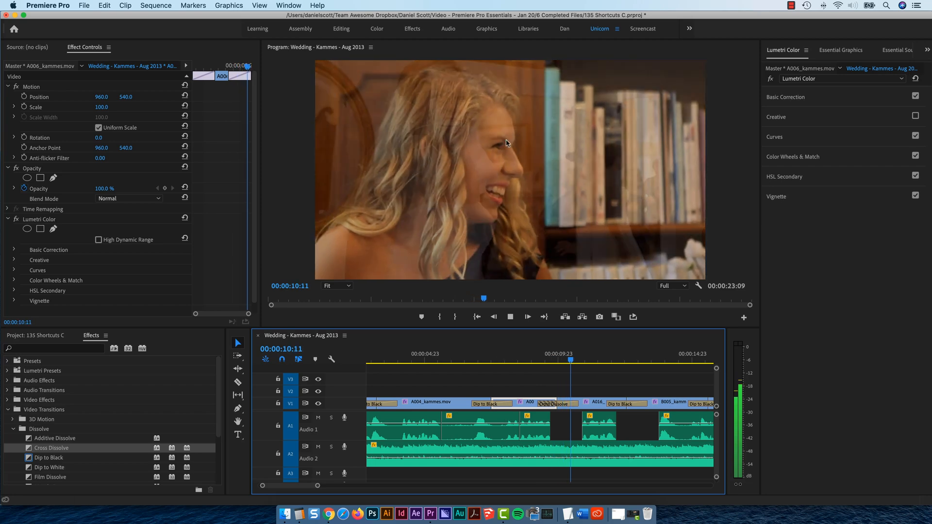
mouse_move(577, 362)
mouse_down()
mouse_move(536, 363)
mouse_move(576, 366)
mouse_up()
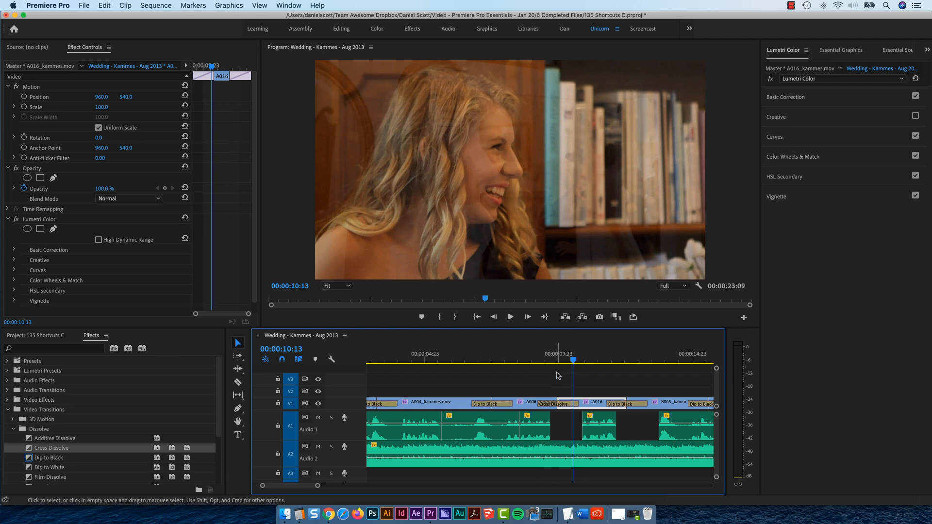
- Switch to Chrome to view the picture of a mouse scroll wheel and return to the Premiere Pro timeline
scroll(534, 381, right, 3)
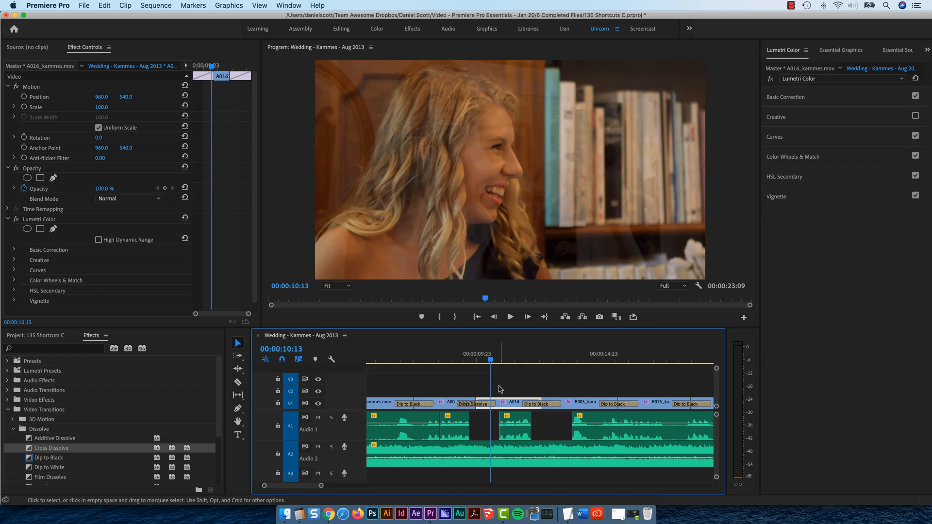
key(super+Tab)
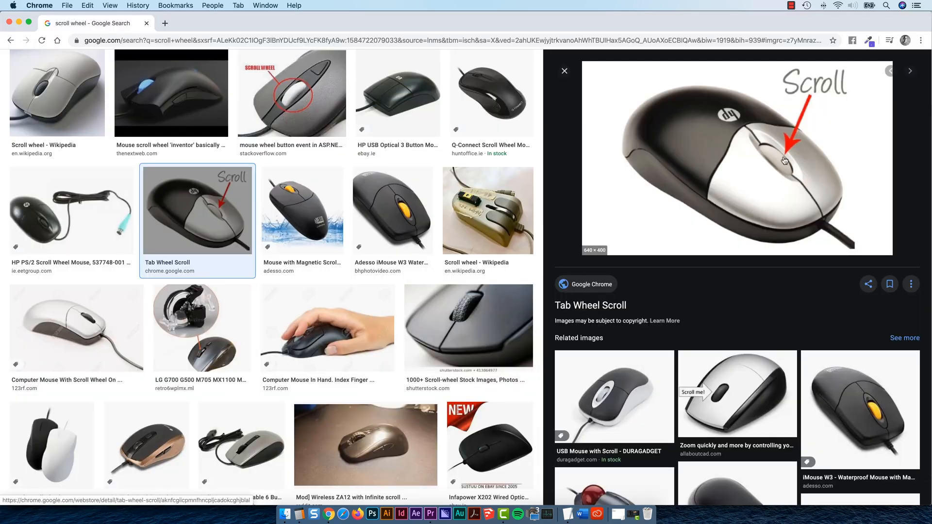
key(super+Tab)
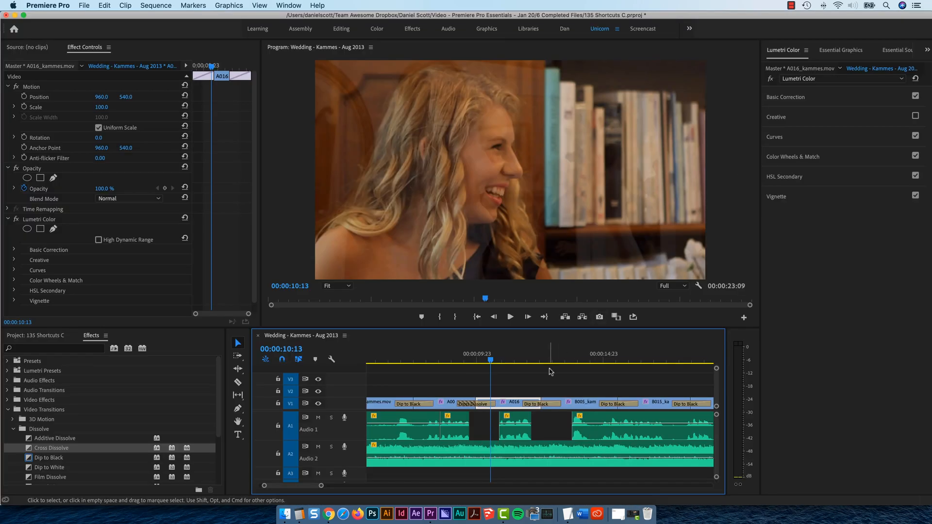
- Pan the timeline horizontally to the end of the sequence and back to the A006 and A016 clips
scroll(511, 469, down, 2)
scroll(504, 432, up, 2)
scroll(530, 442, left, 3)
scroll(529, 439, left, 4)
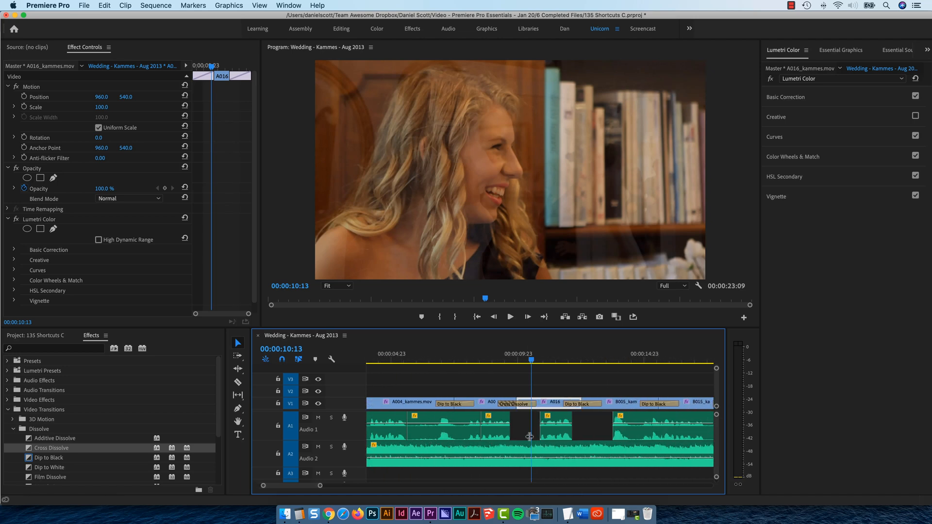
scroll(311, 489, right, 5)
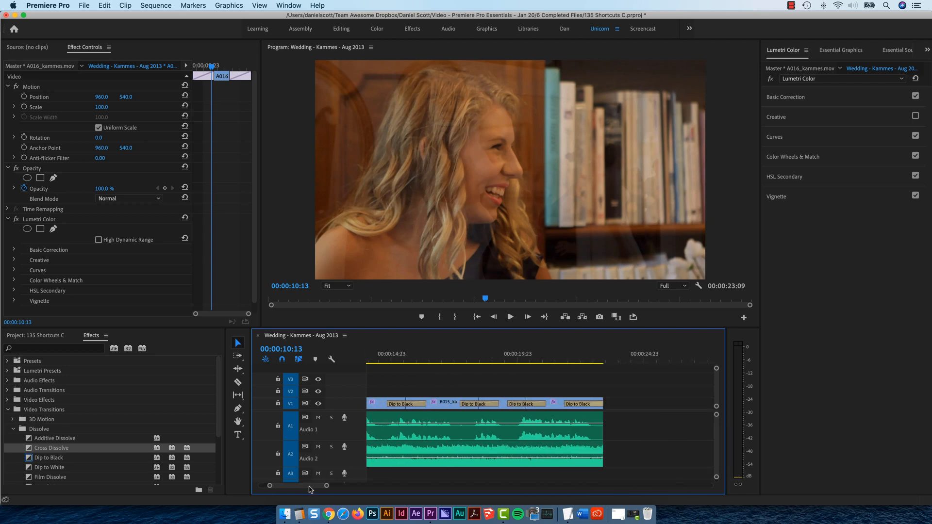
scroll(507, 411, left, 10)
scroll(507, 411, left, 7)
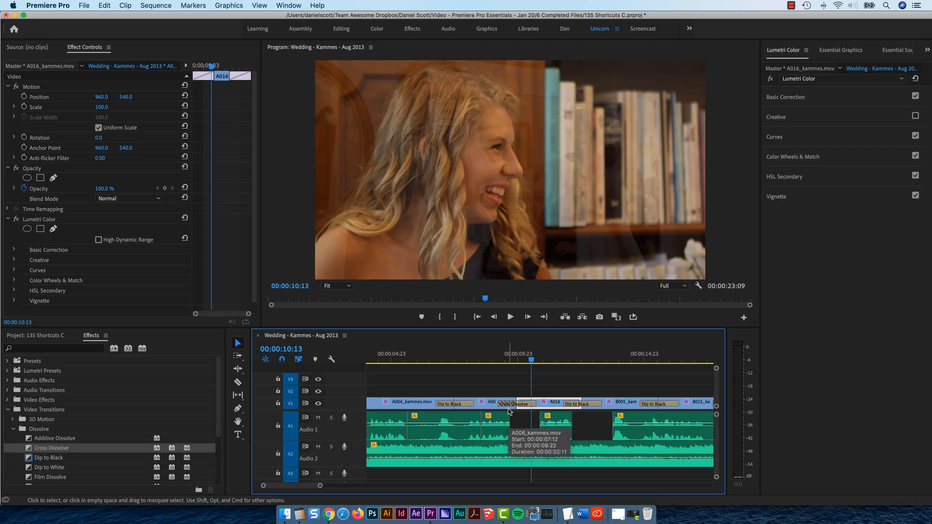
- Zoom the timeline out and in, ending on a close view of the B015 and B011 clips
scroll(527, 419, down, 3)
scroll(527, 420, down, 1)
scroll(686, 421, up, 4)
scroll(686, 422, down, 4)
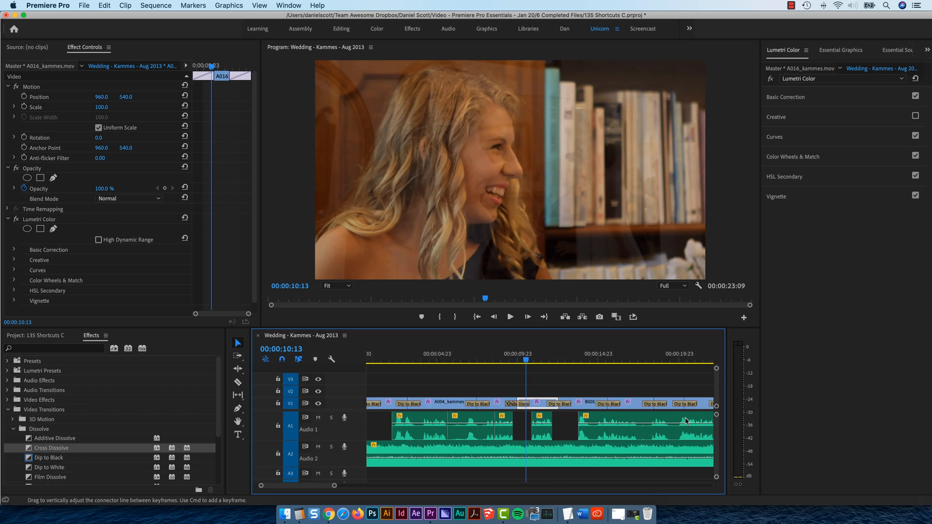
scroll(686, 421, up, 5)
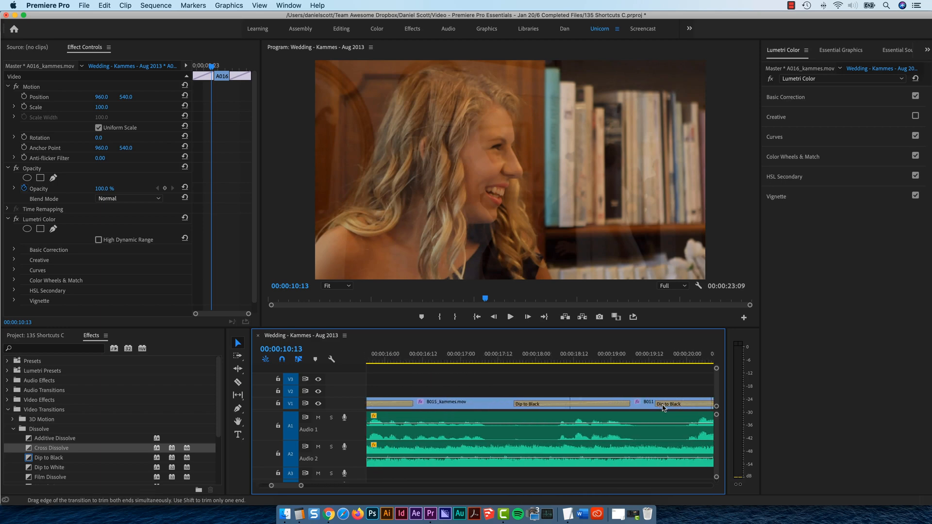
- Fit the whole sequence in the timeline, move the playhead to 00:00:00:13, and zoom the timeline in and out
key(backslash)
click(382, 362)
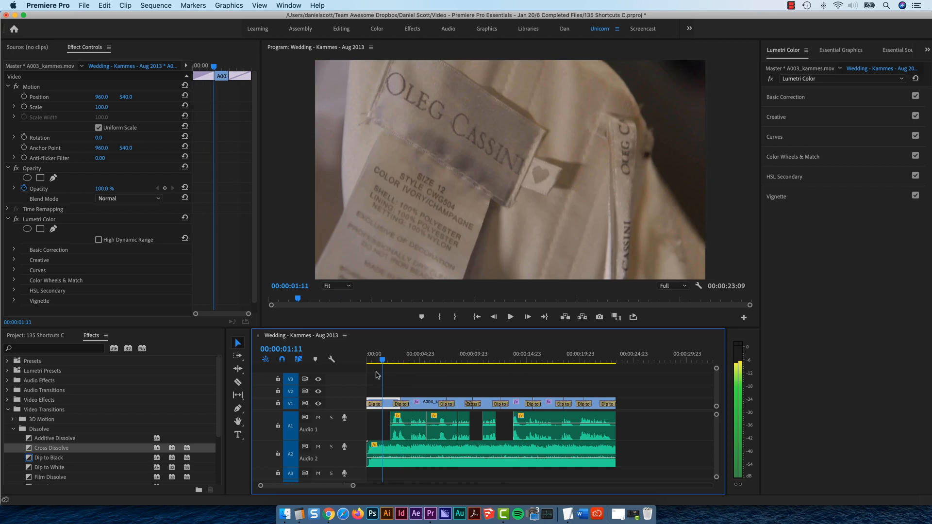
drag(378, 371, 372, 373)
scroll(583, 408, down, 3)
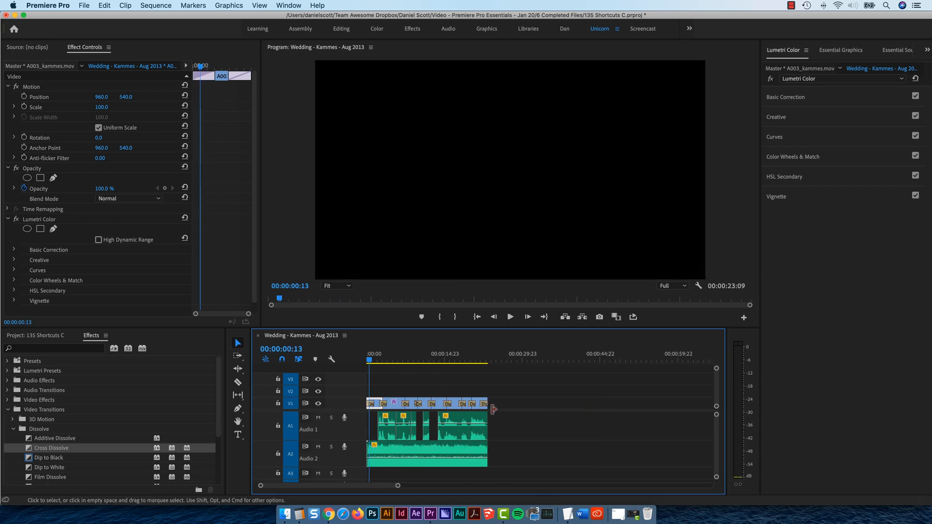
scroll(472, 406, up, 2)
scroll(481, 407, up, 5)
scroll(473, 407, down, 5)
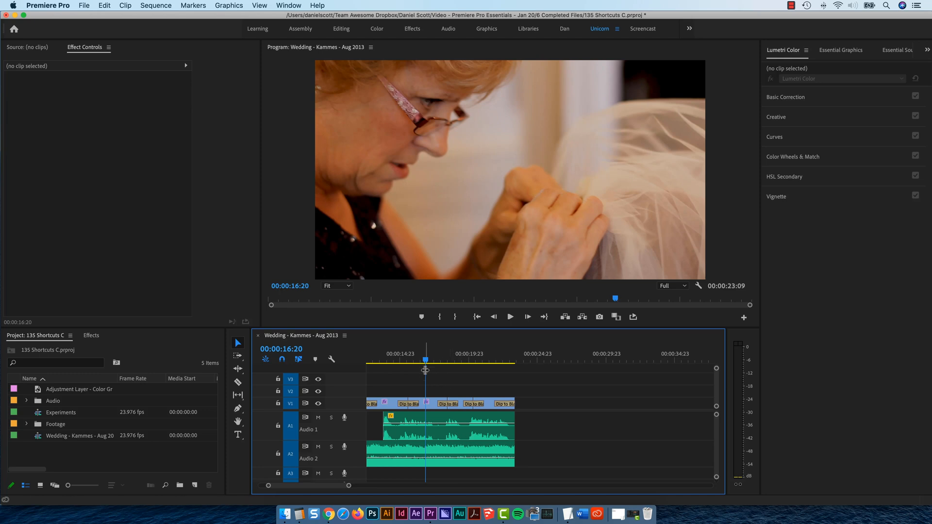
- Maximize the Project panel and expand the Footage bin with its A Cam, B Cam and C Cam bins to view their clips
click(69, 453)
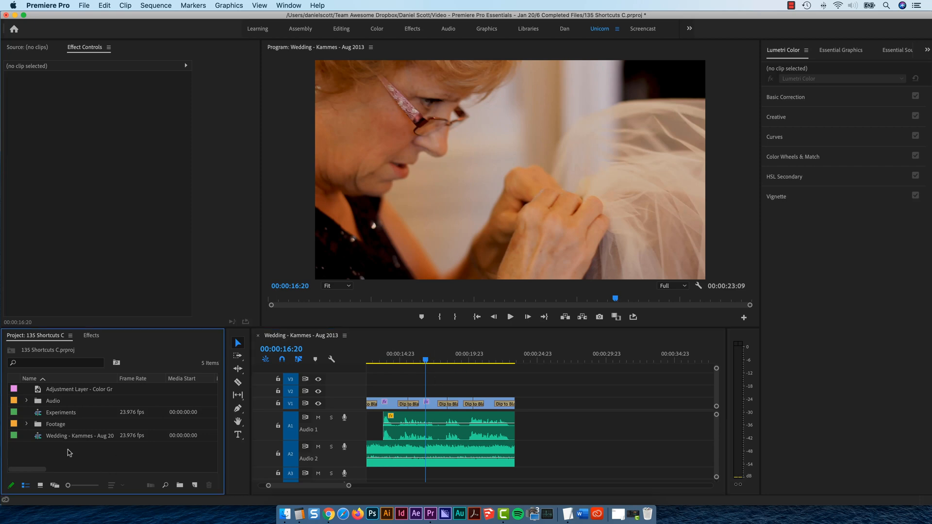
key(grave)
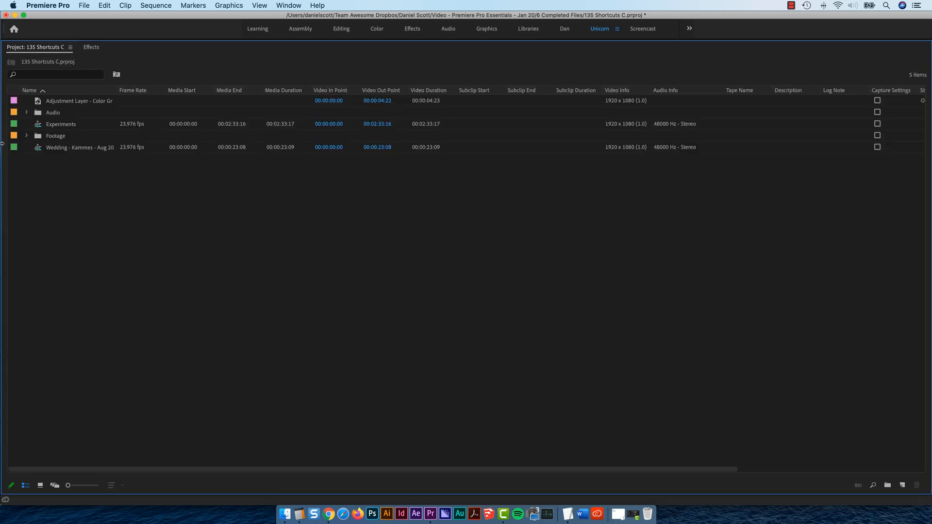
click(27, 137)
click(37, 147)
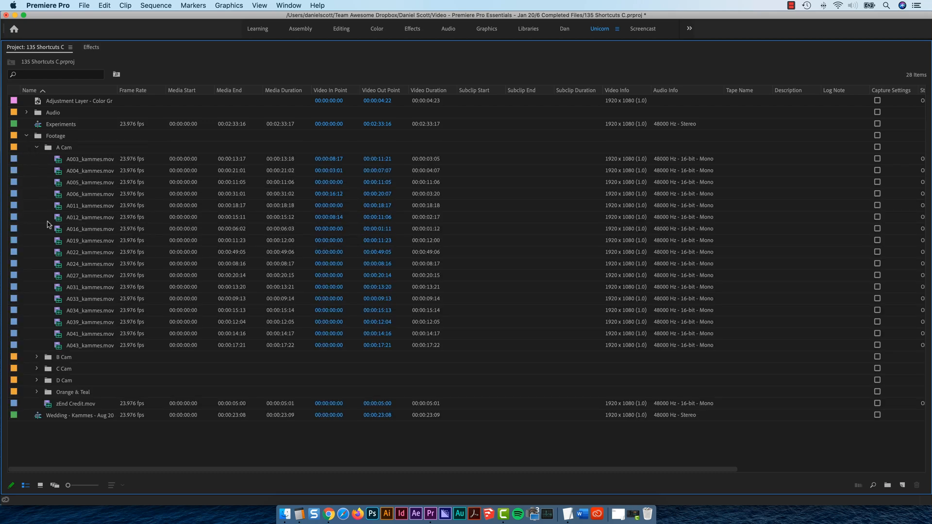
click(36, 357)
scroll(87, 354, down, 5)
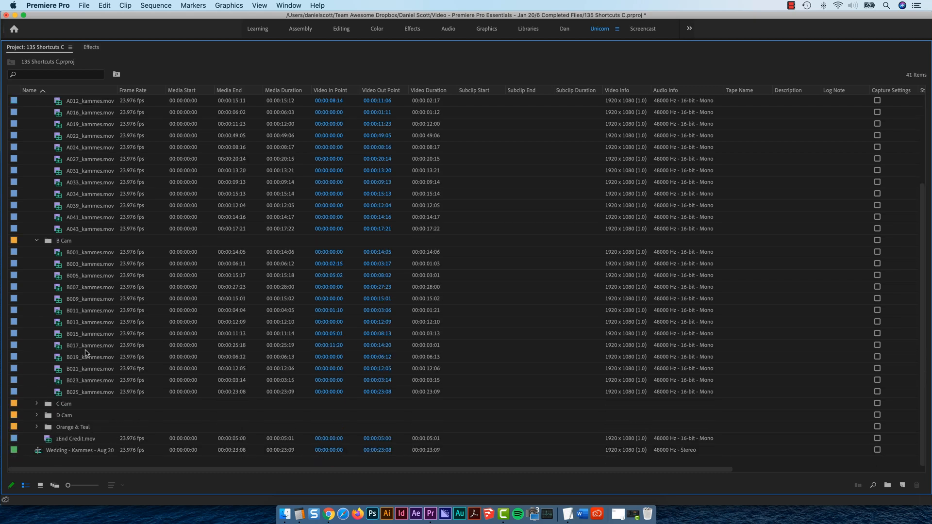
click(38, 403)
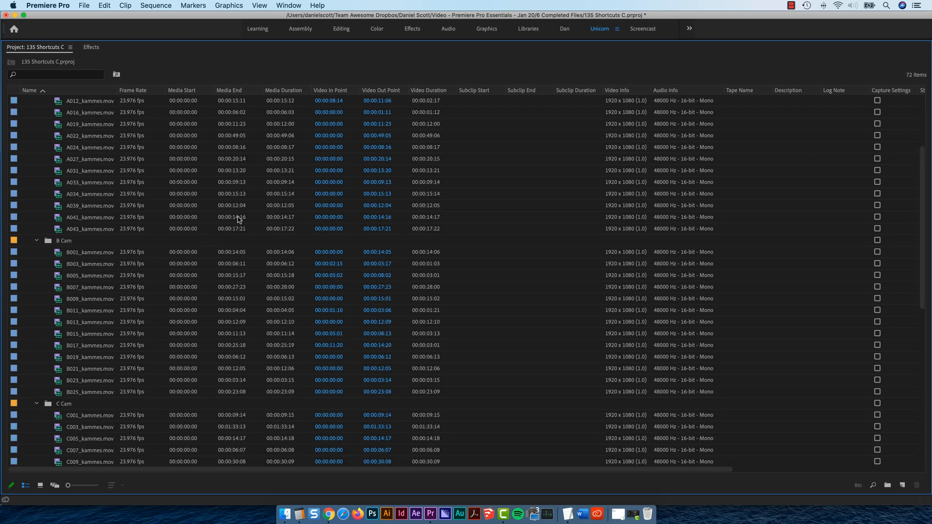
scroll(131, 175, up, 5)
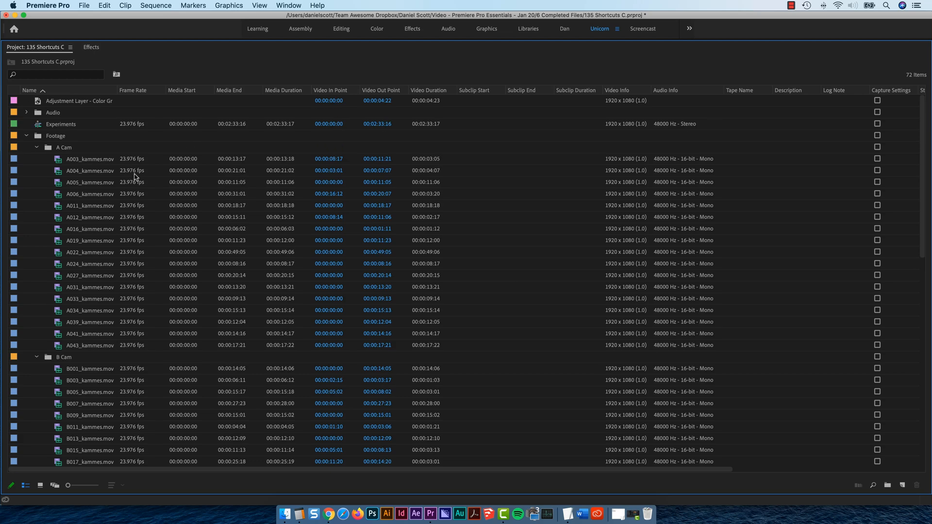
- Collapse the Footage bin together with its nested bins and restore the Project panel to its normal size
click(37, 150)
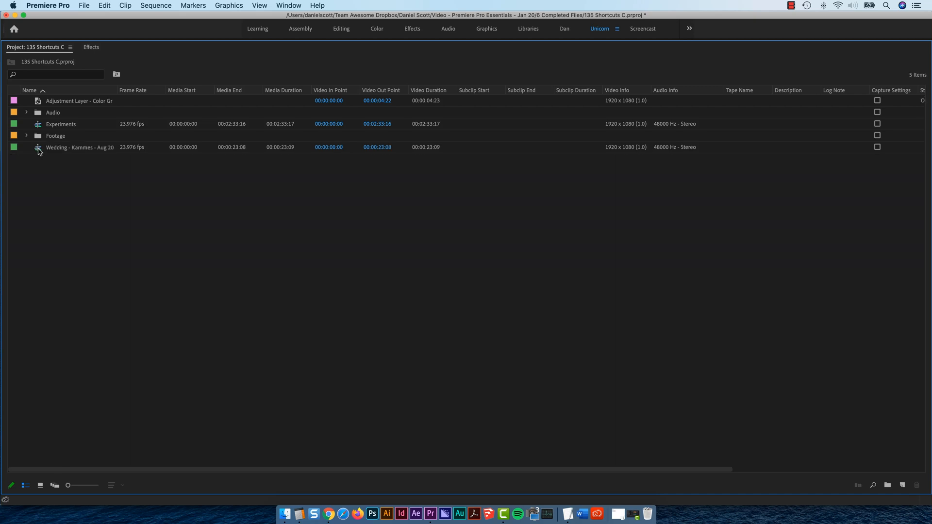
click(27, 136)
click(26, 136)
key(grave)
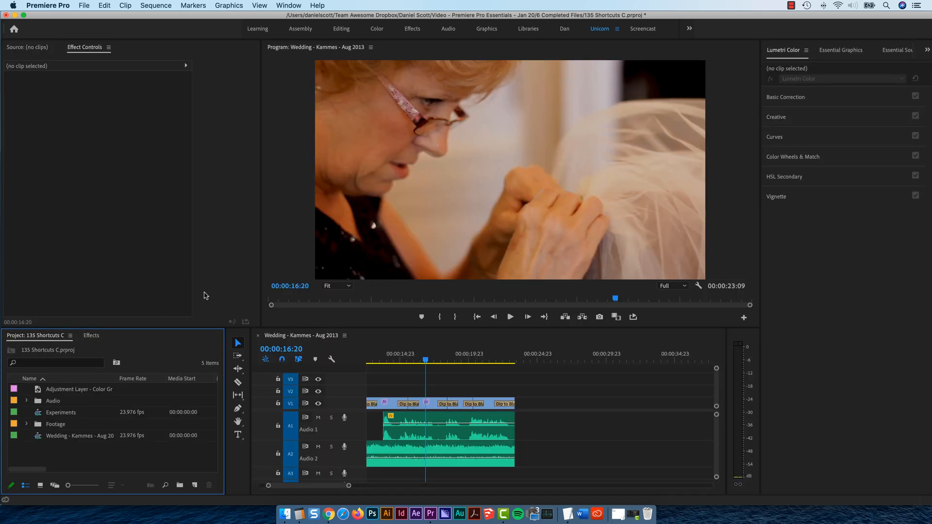
- Match-frame the B015_kammes.mov clip at 00:00:16:22 and the B011_kammes.mov clip at 00:00:19:06 into the Source monitor
click(431, 406)
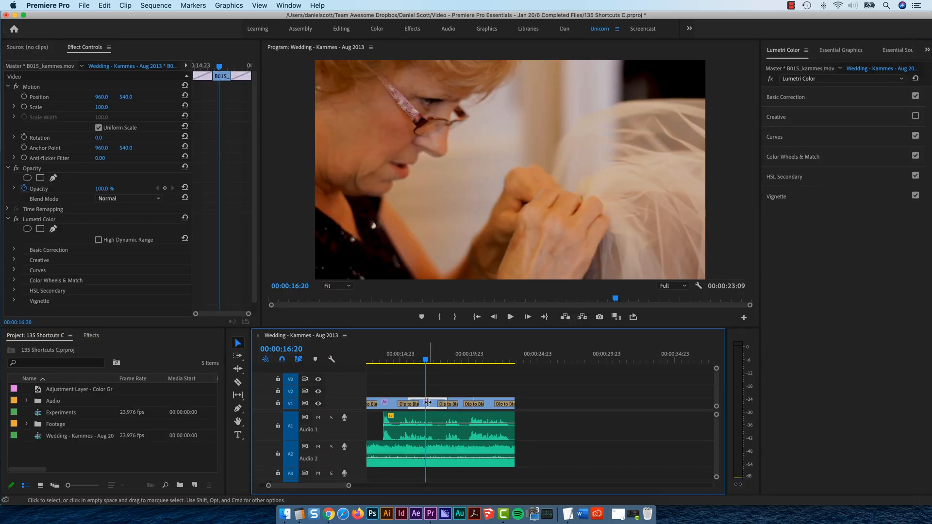
click(427, 361)
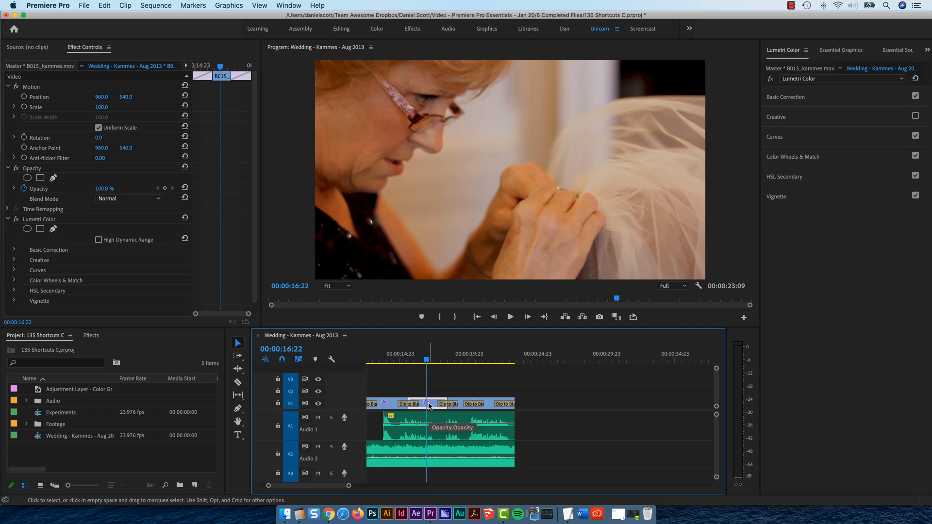
key(f)
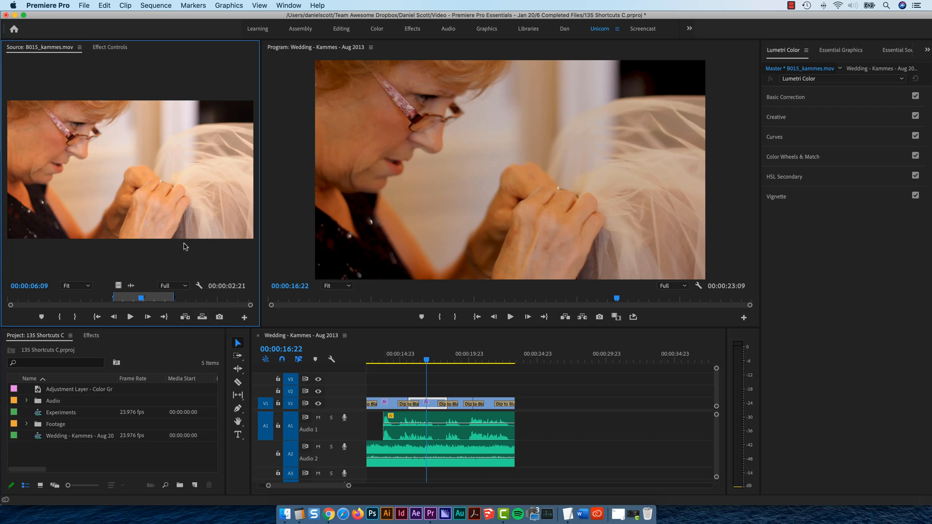
click(461, 410)
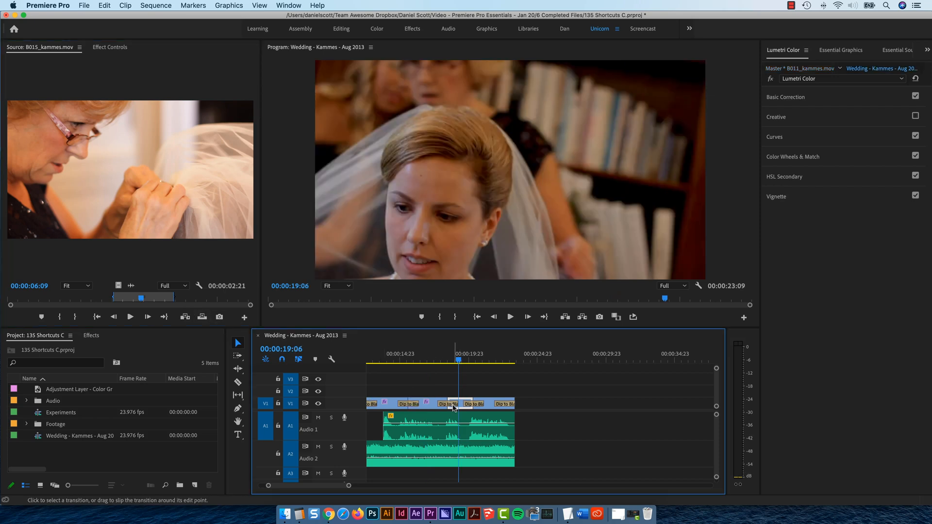
key(f)
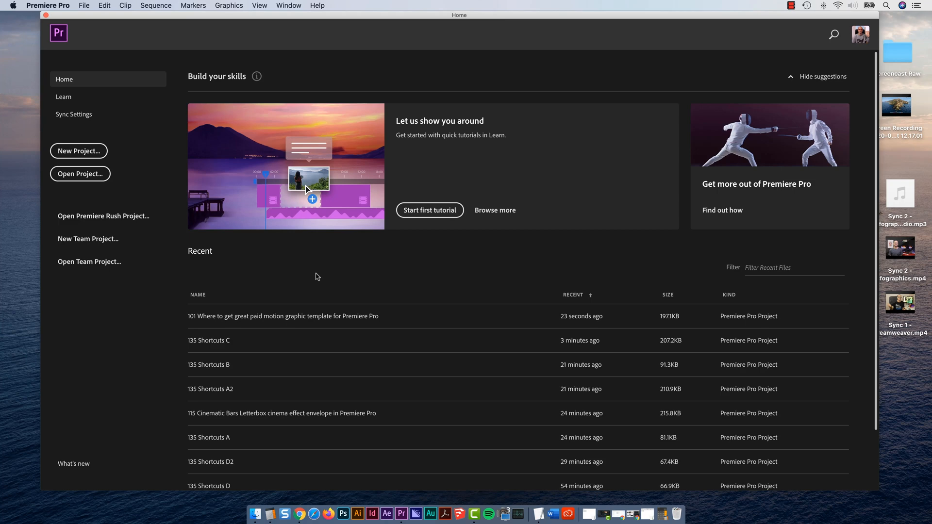
- Open the recent project "101 Where to get great paid motion graphic template for Premiere Pro" and relink 1 - Dialog.mp3 by searching the Team Awesome Dropbox folder
click(311, 316)
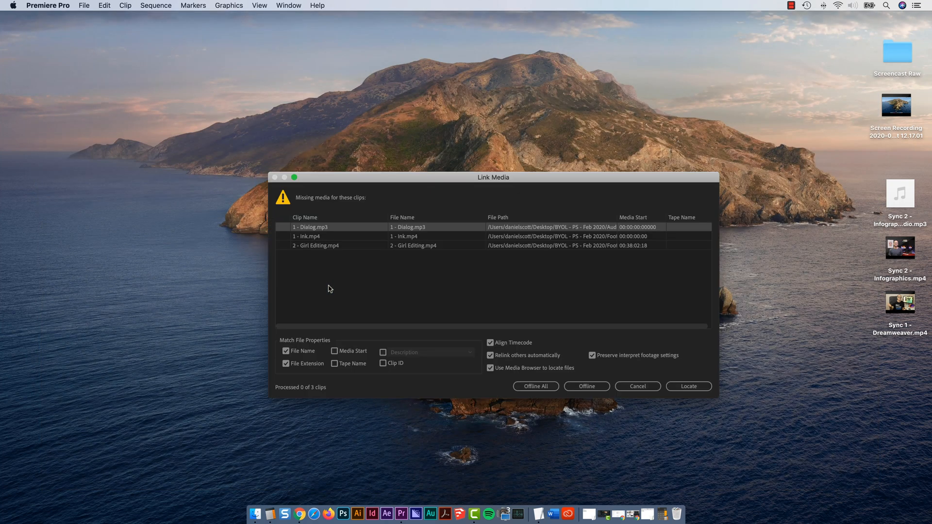
click(687, 387)
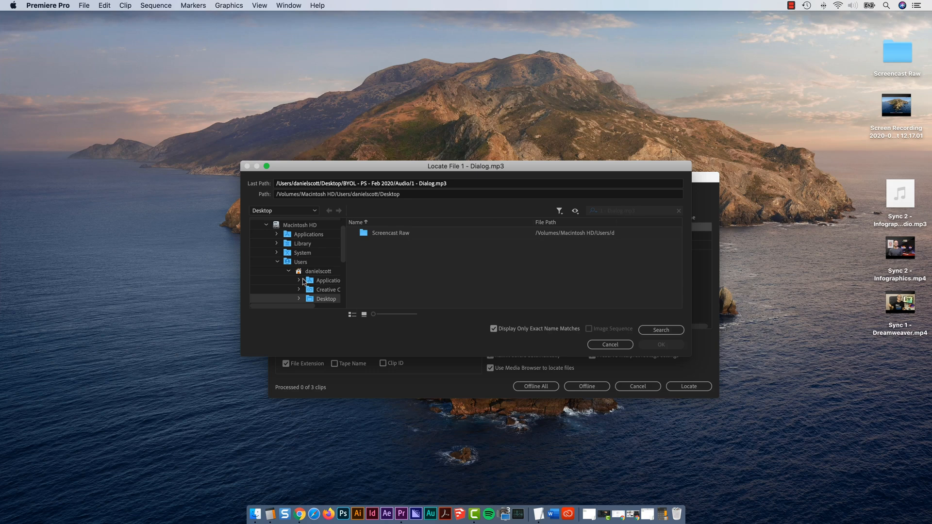
drag(346, 250, 347, 288)
click(324, 279)
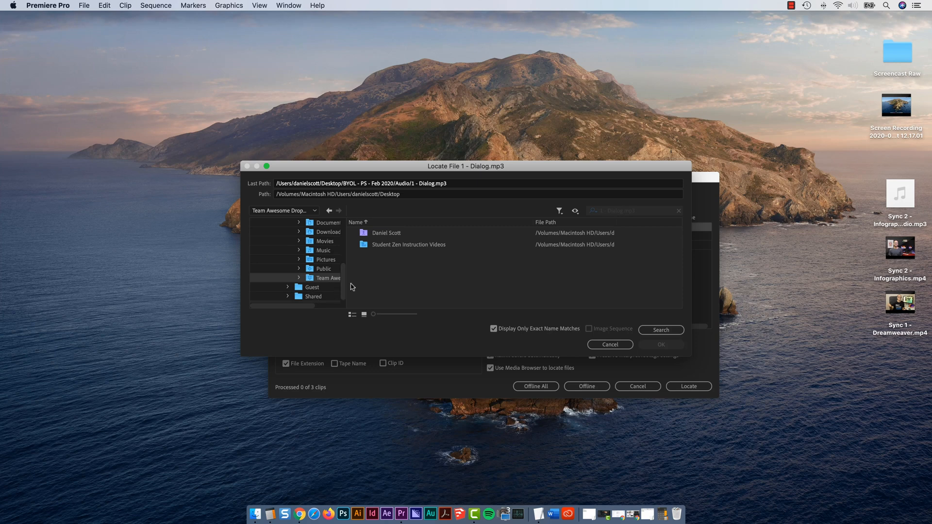
click(493, 328)
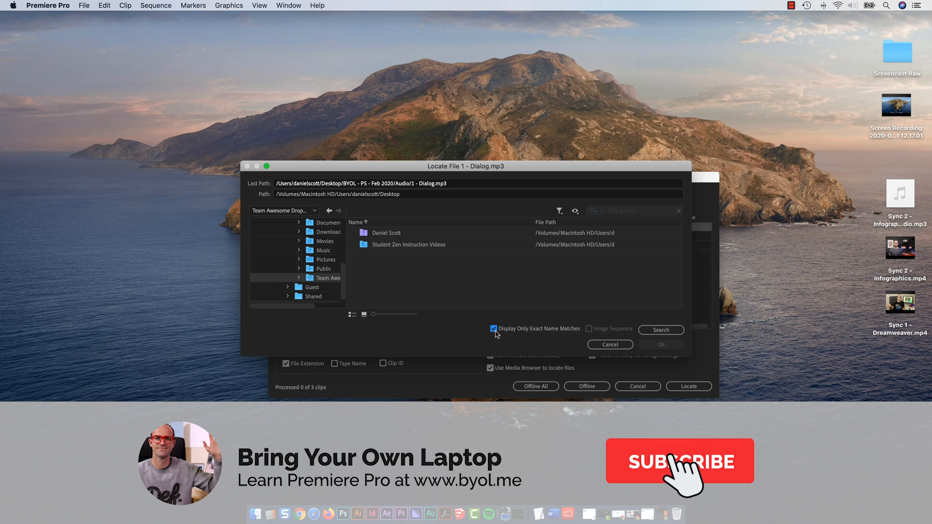
click(648, 332)
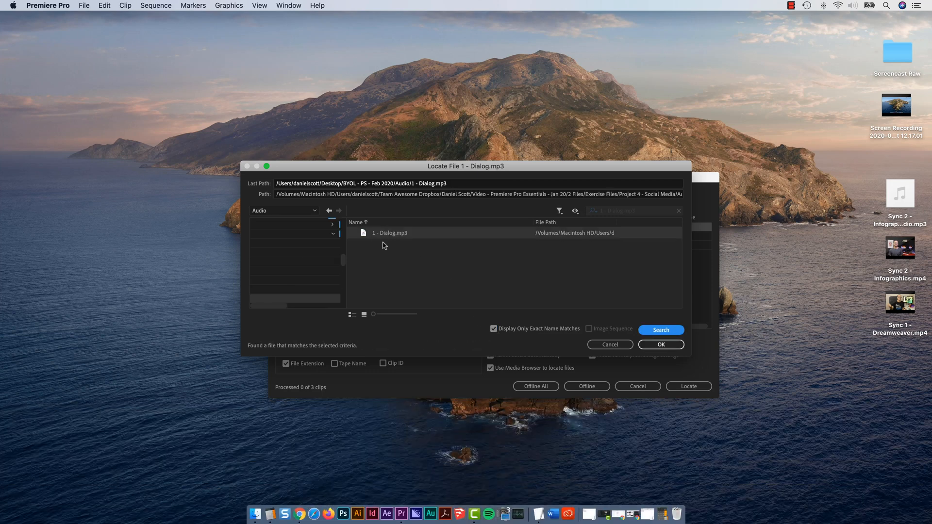
click(652, 344)
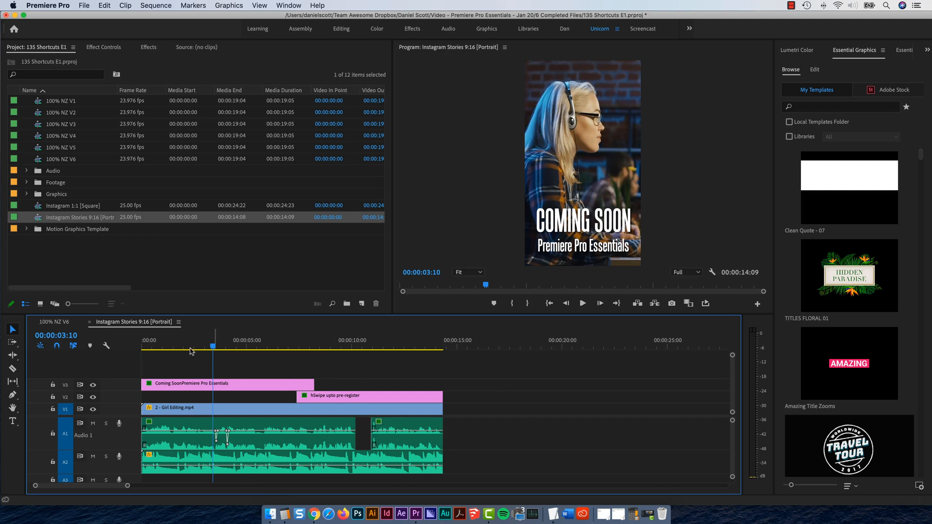
- Play part of the Instagram Stories 9:16 [Portrait] sequence and add a marker at 00:00:15:00
key(space)
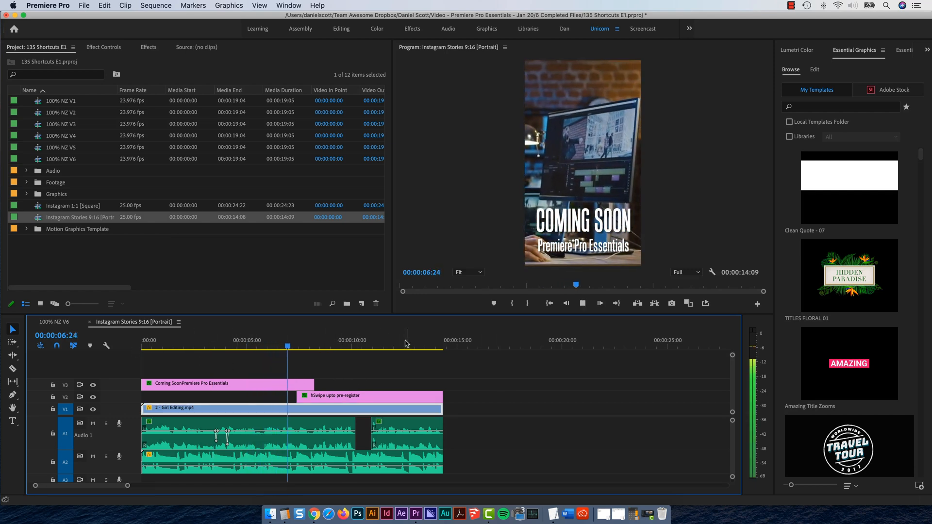
key(space)
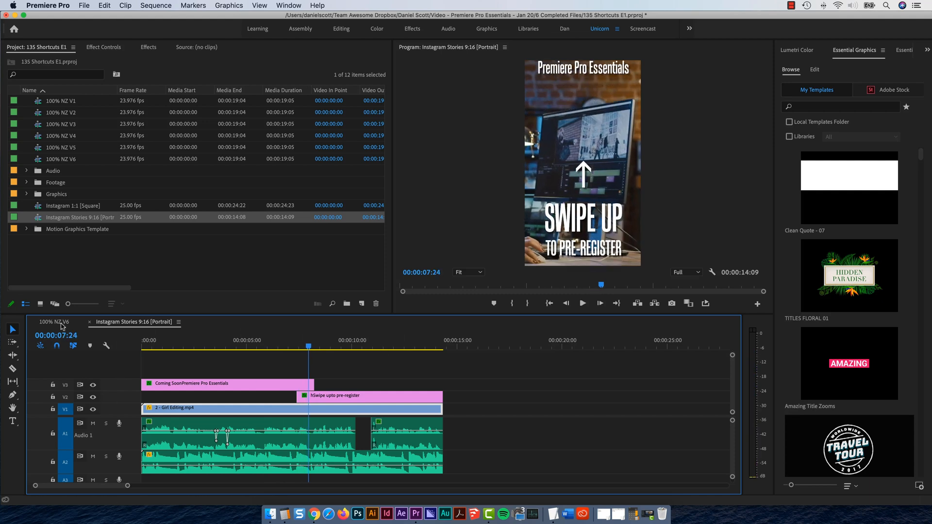
click(58, 335)
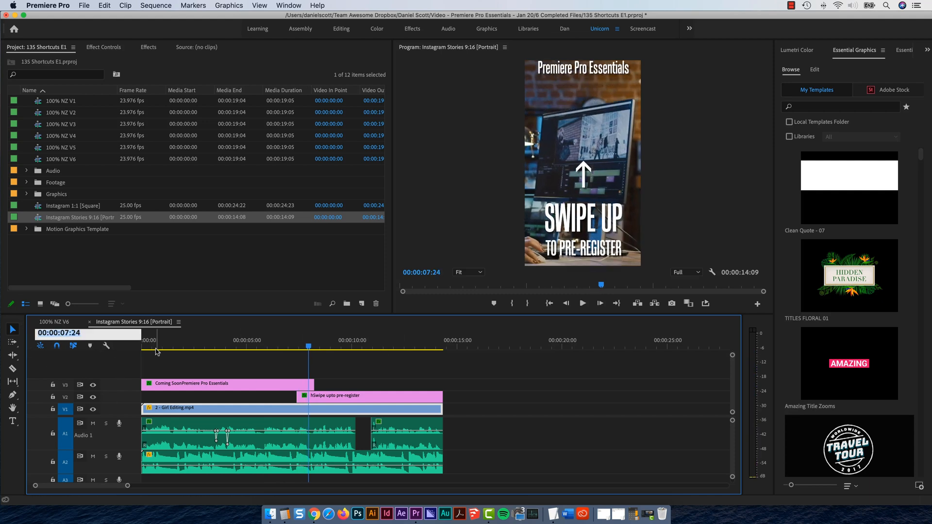
text(15:)
text(00)
key(Return)
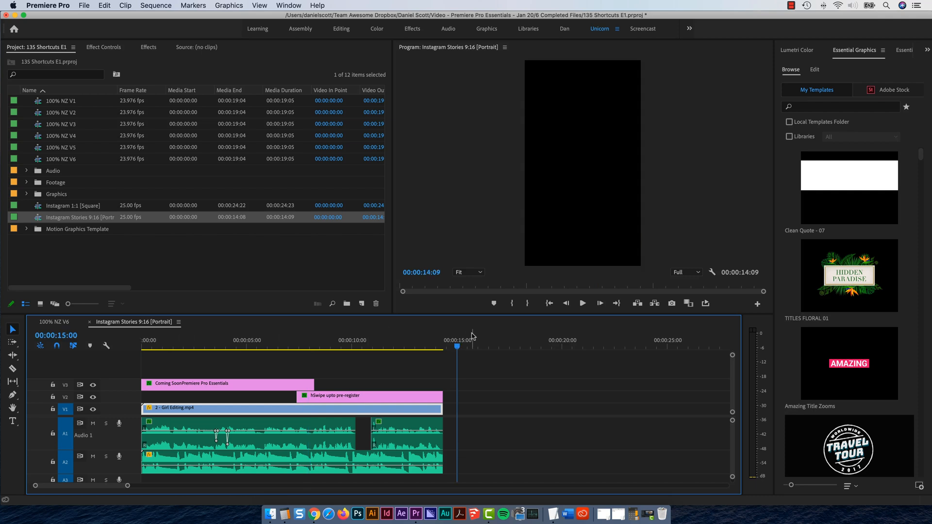
key(m)
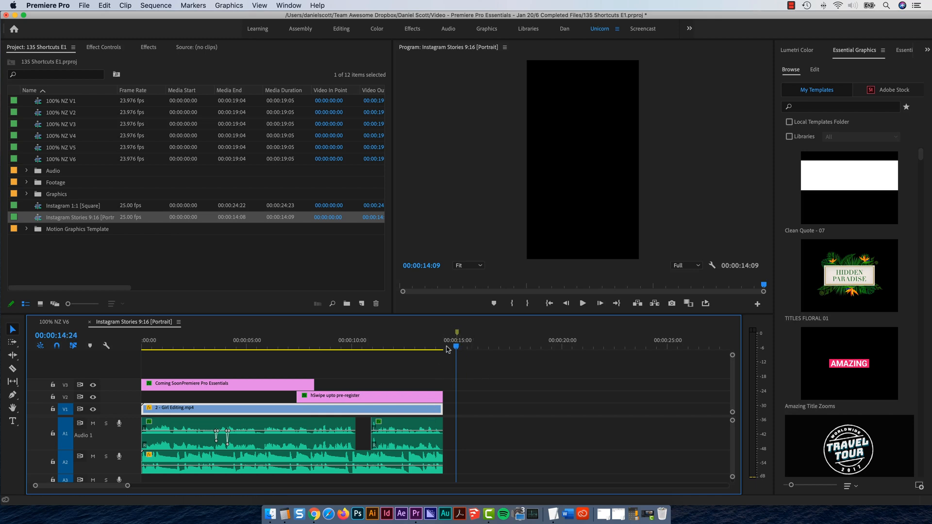
- Extend the ends of the last graphic, video and audio clips to the 00:00:15:00 marker and play the ending
click(361, 341)
drag(456, 384, 416, 464)
drag(442, 395, 456, 396)
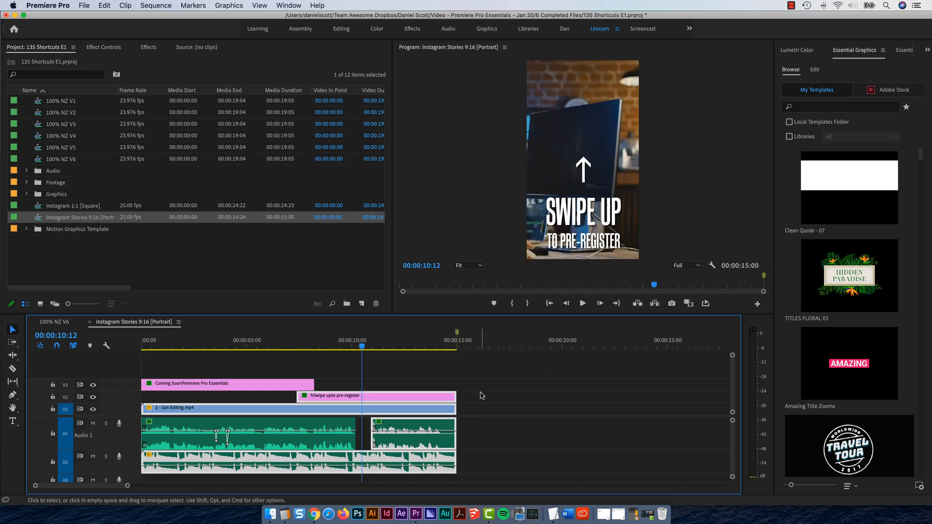
click(450, 375)
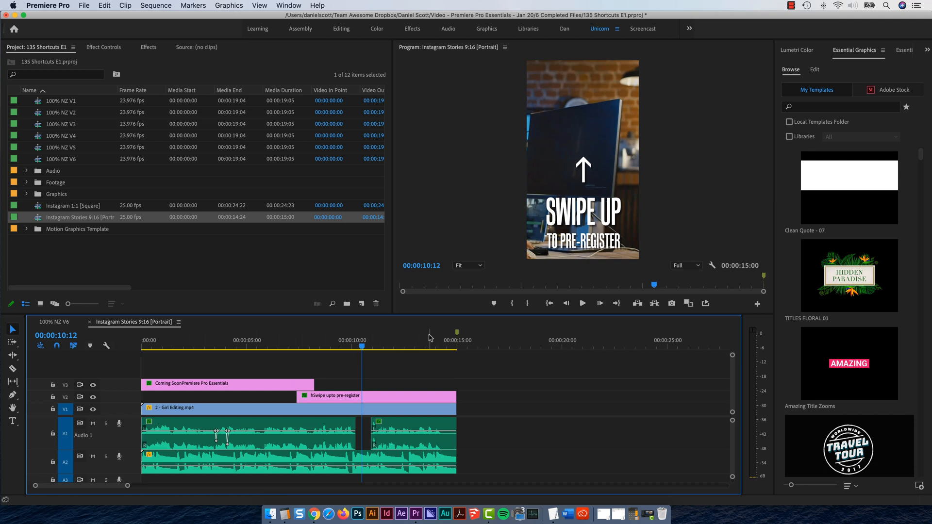
click(446, 341)
key(space)
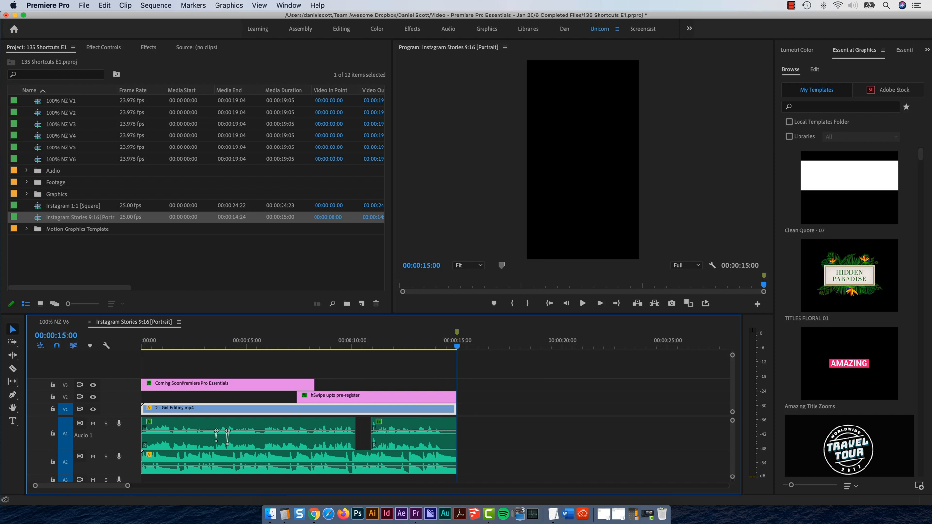
- Advance the playhead by +1000 and add a marker at 00:00:25:00
click(68, 336)
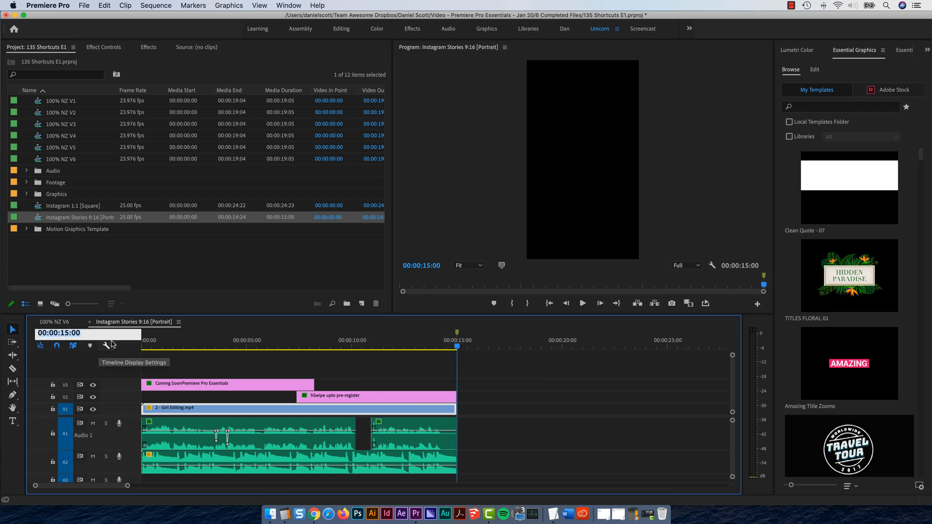
text(+)
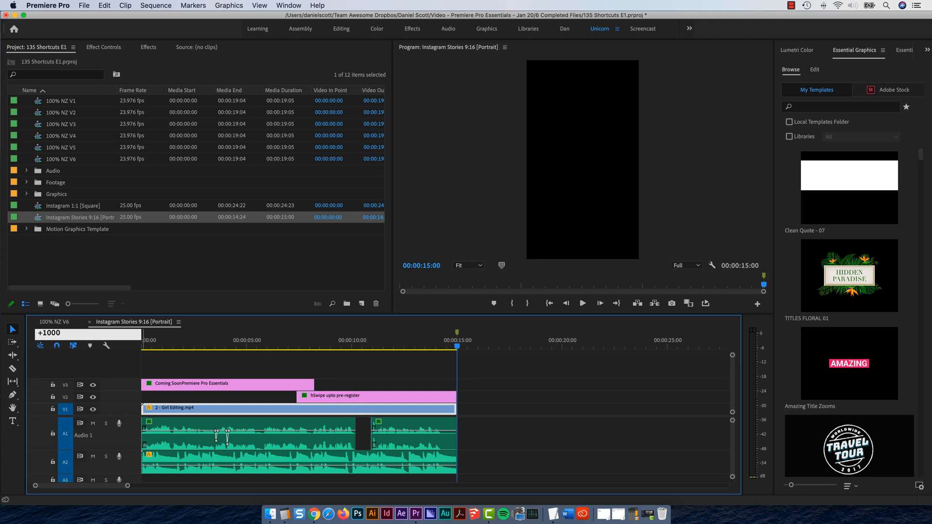
text(1000)
key(Return)
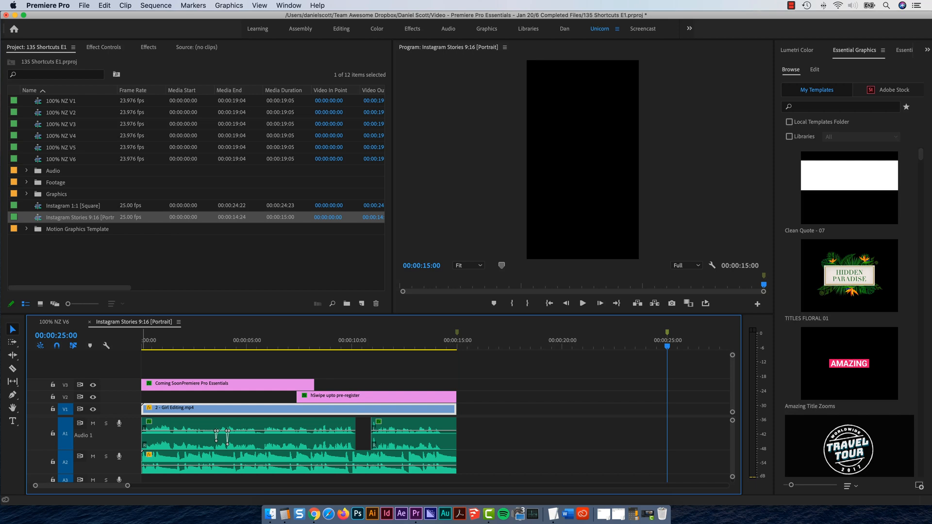
- Move the playhead back one second by entering the relative timecode -100
click(67, 335)
text(+)
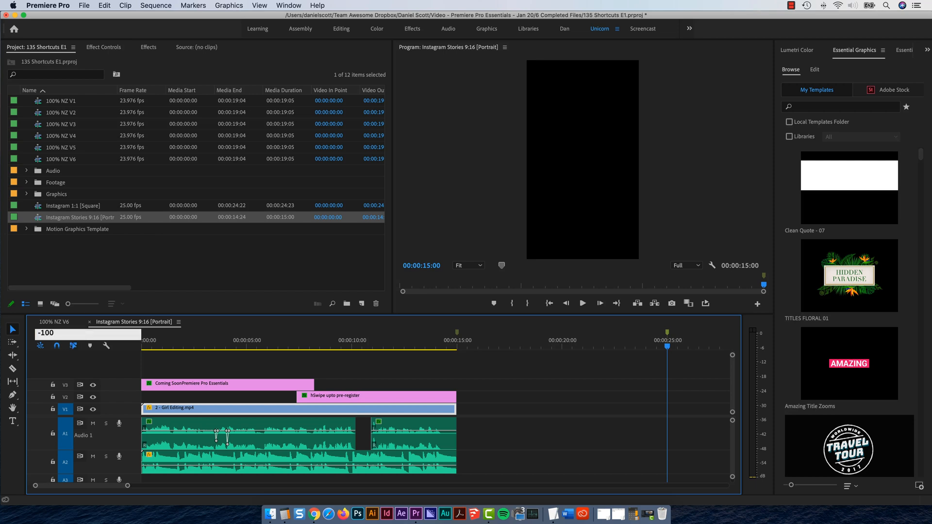
text(-100)
key(Return)
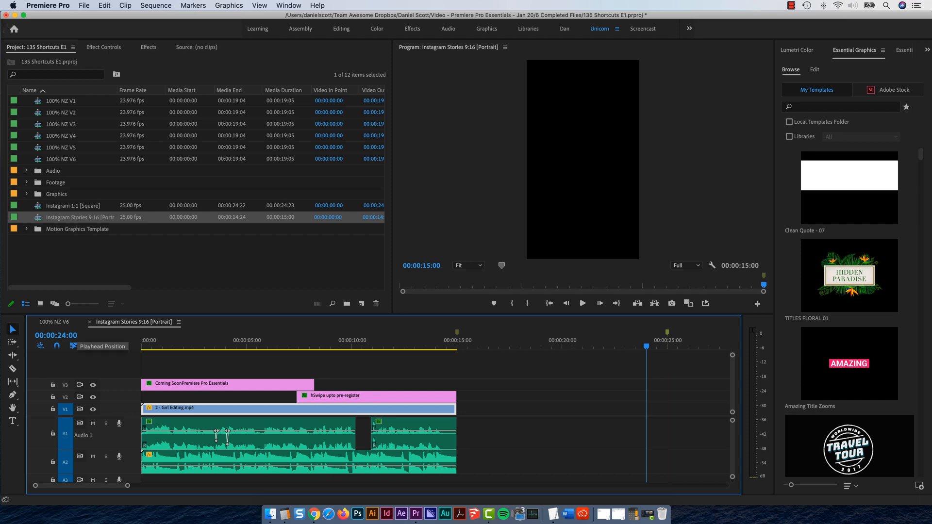
- Play part of the 100% NZ V6 sequence, then maximize the Program monitor and restore it
click(54, 322)
key(space)
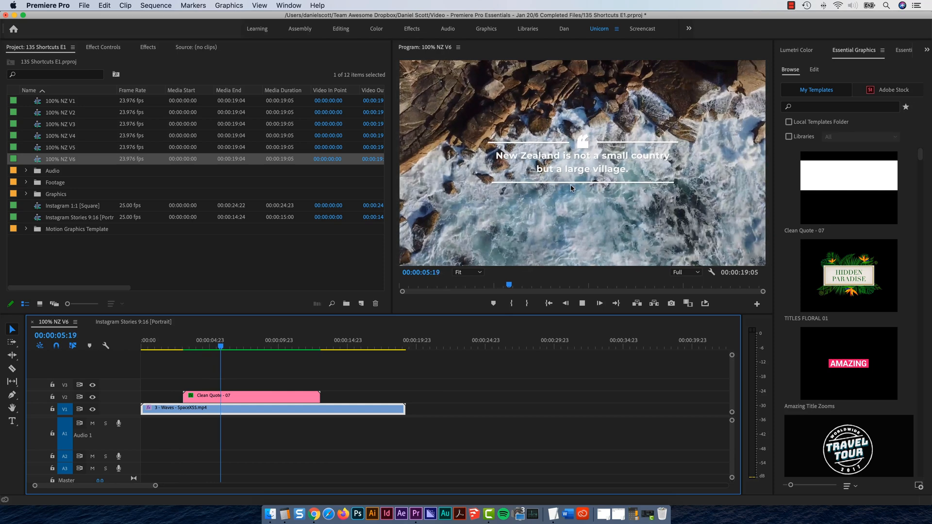
key(space)
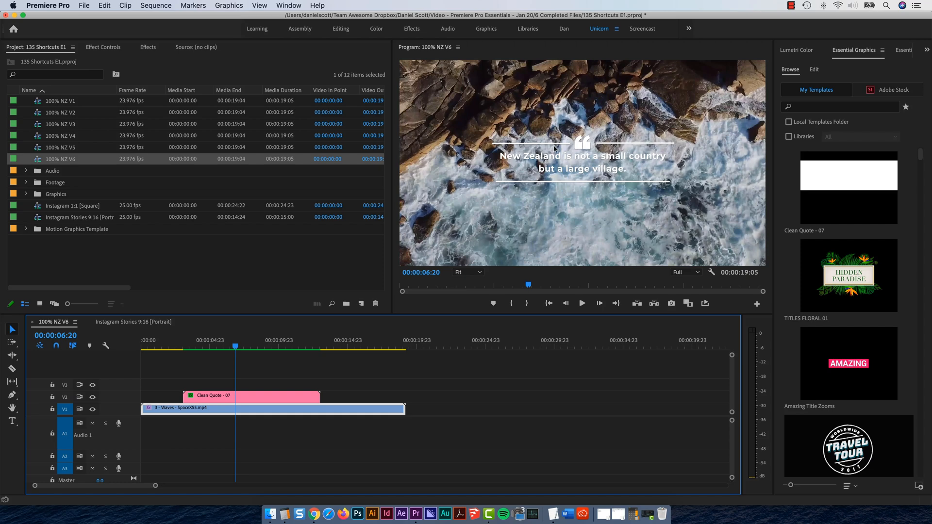
key(grave)
key(grave)
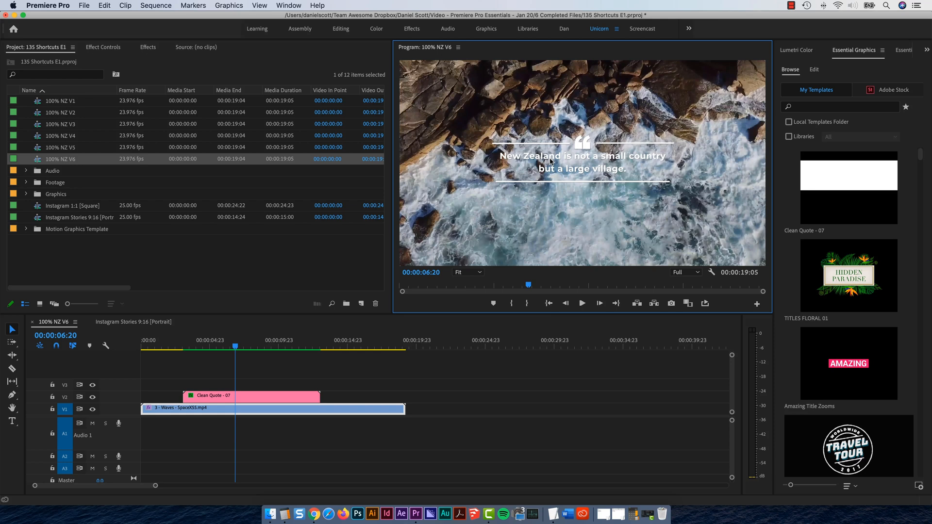
- Play the 100% NZ V6 sequence full screen, return to the workspace and scrub past the end of the clips
key(ctrl+grave)
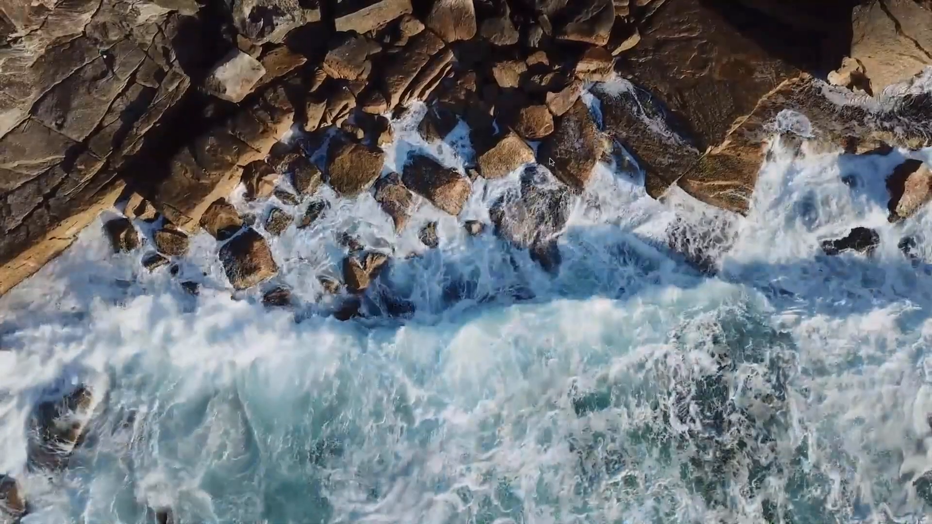
key(Escape)
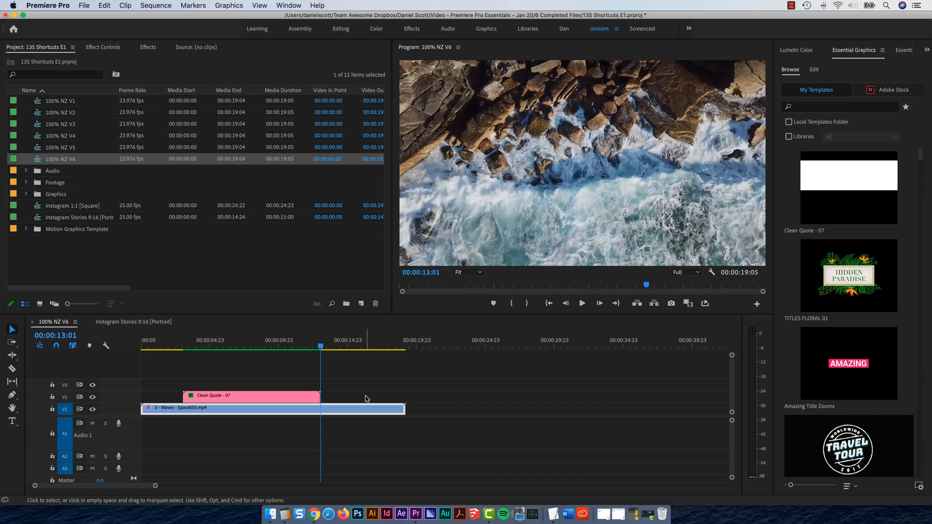
drag(352, 346, 421, 352)
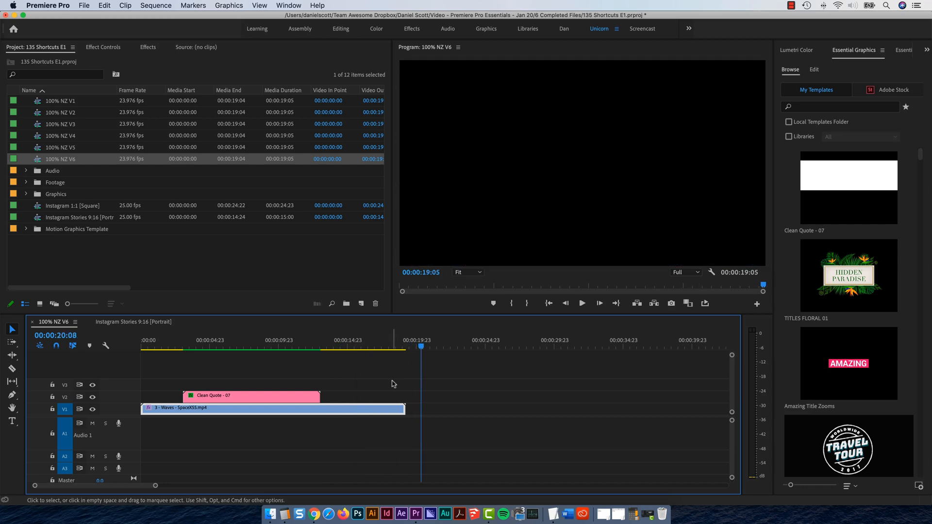
- Place the playhead at 00:00:08:06 and add a marker there
click(338, 343)
click(255, 341)
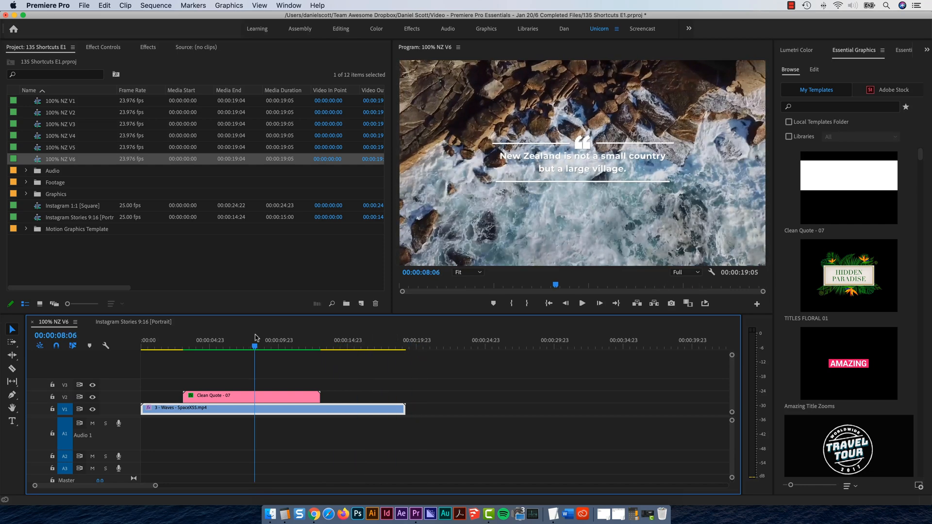
key(m)
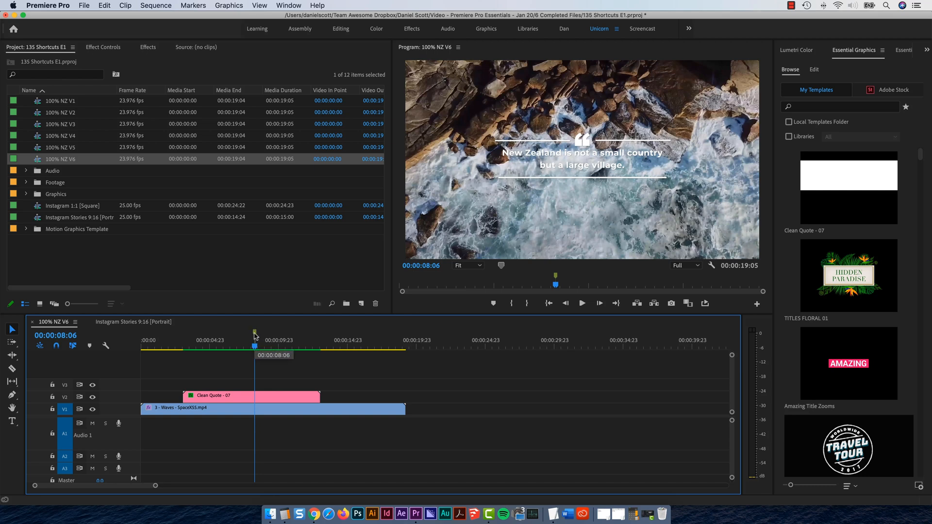
- Stretch the marker across the Clean Quote - 07 clip, from 00:00:03:02 to 00:00:13:01, and name it "Need new quote"
click(254, 349)
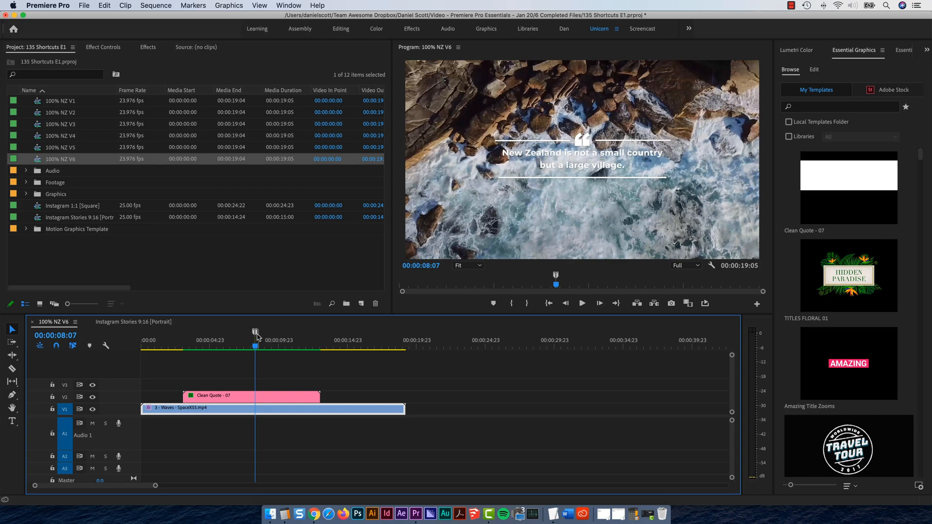
mouse_move(256, 332)
mouse_down()
mouse_move(292, 334)
mouse_move(185, 344)
mouse_up()
drag(291, 334, 322, 334)
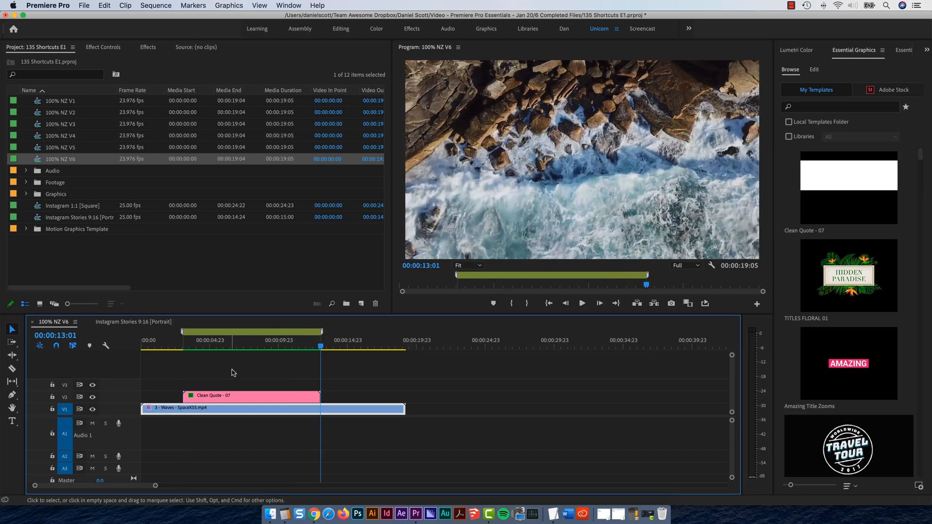
double_click(255, 334)
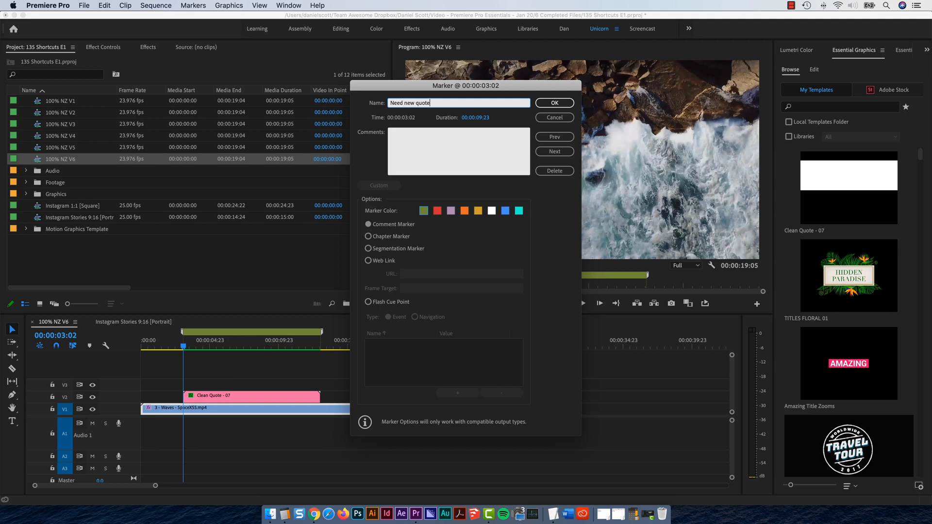
click(554, 103)
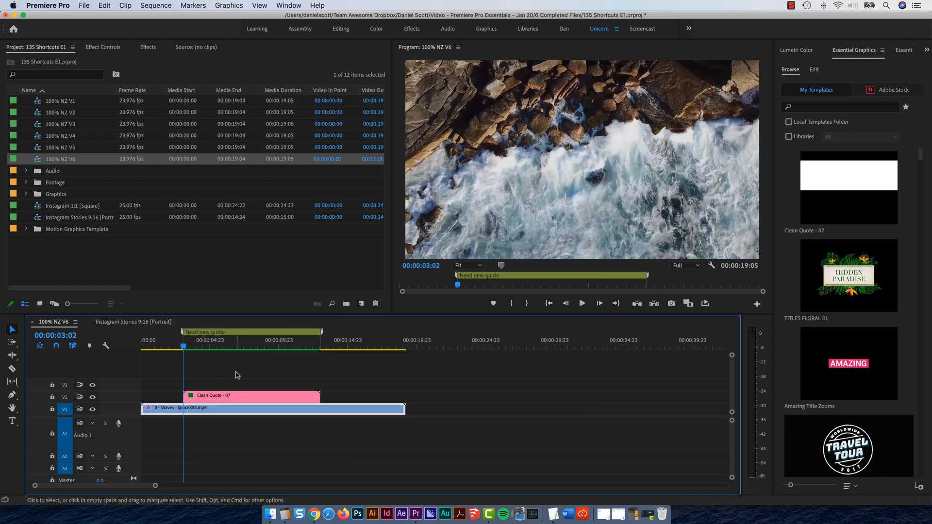
- Undo the marker's name and its stretched range
key(super+z)
key(super+z)
key(super+z)
key(super+z)
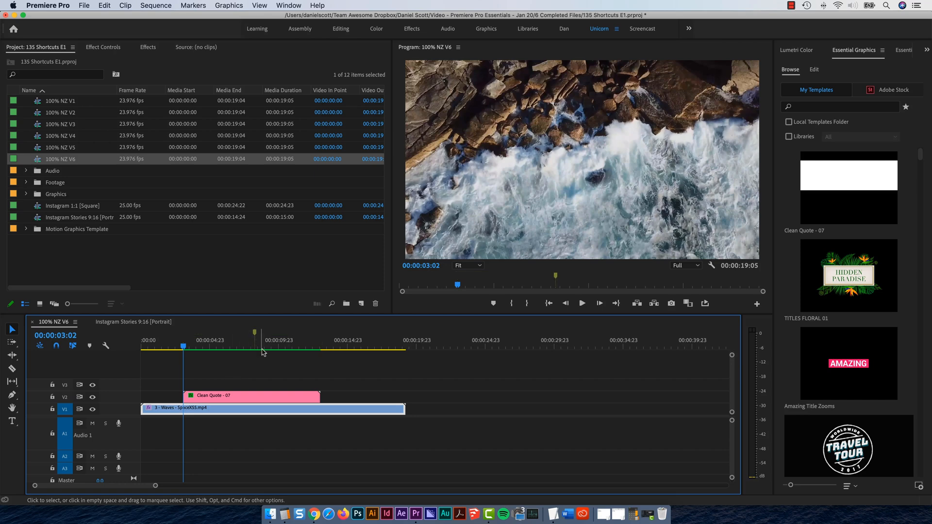
- Stretch the end of the 00:00:08:06 marker to the end of the Clean Quote - 07 clip at 00:00:13:01
click(256, 337)
drag(299, 333, 322, 333)
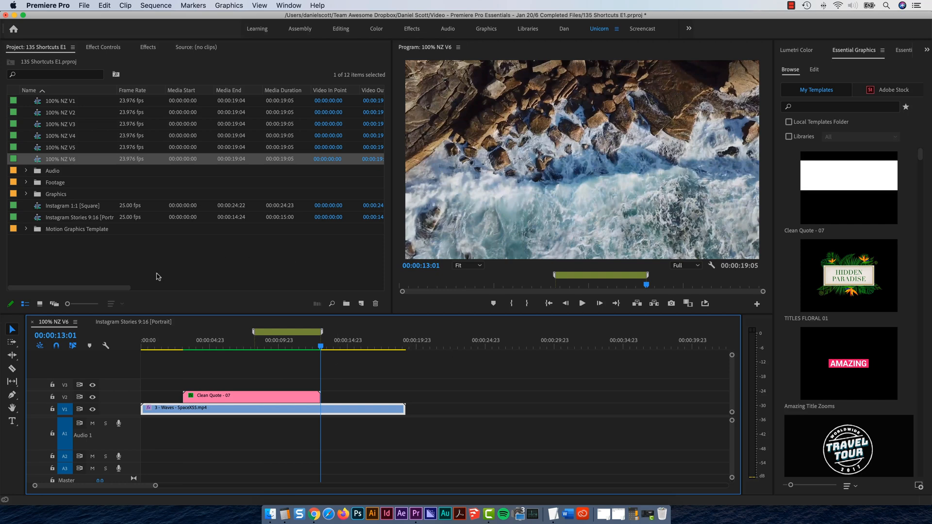
- Load 1 - Ink.mp4 from the Footage folder in Finder directly into the Source monitor and cue it to 00:00:10:07
key(super+Tab)
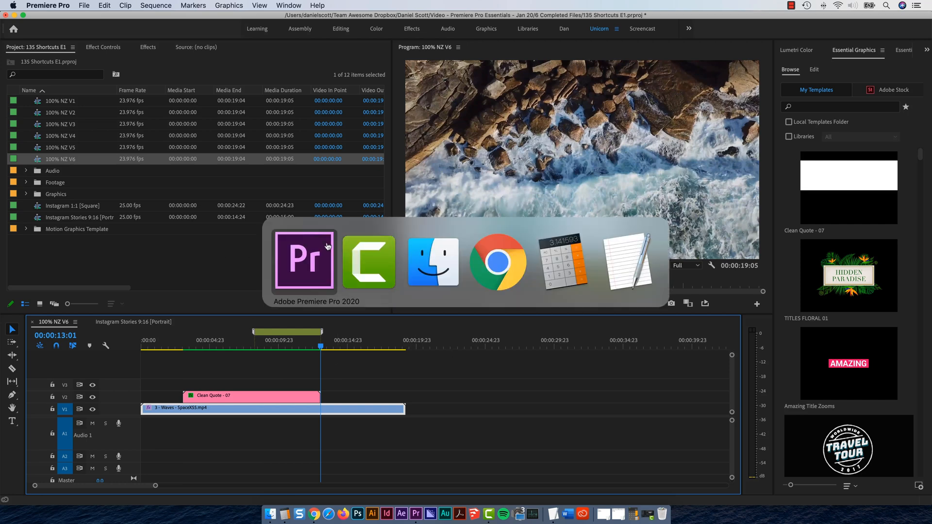
click(454, 277)
drag(645, 236, 655, 238)
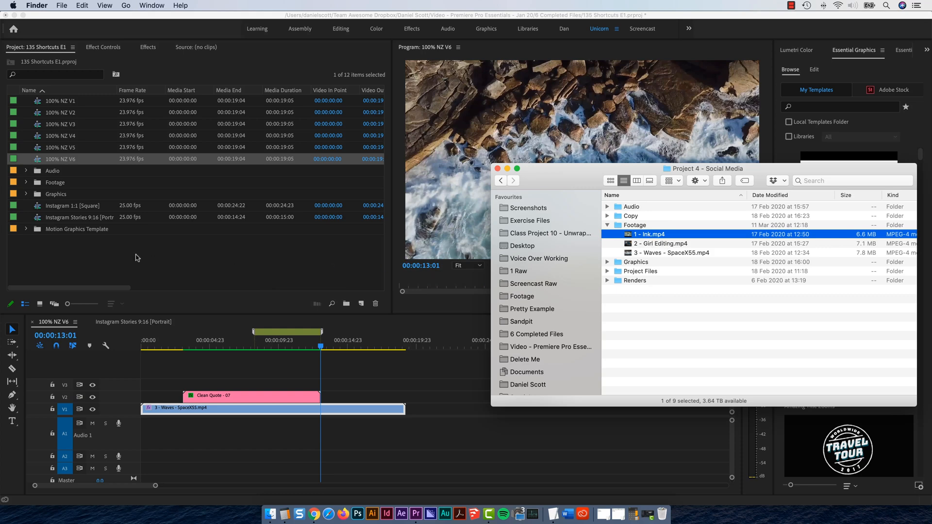
click(278, 263)
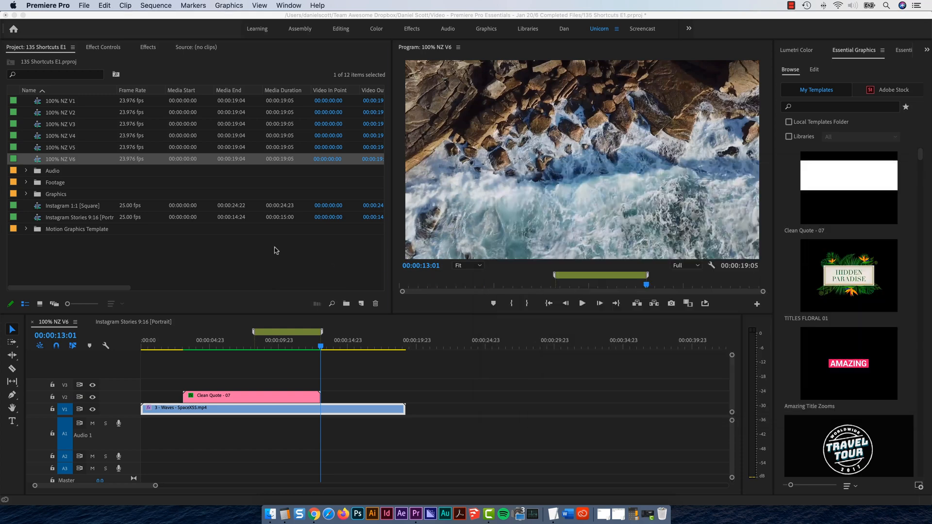
click(200, 47)
key(super+Tab)
mouse_move(663, 233)
mouse_down()
mouse_move(388, 210)
mouse_move(451, 240)
mouse_move(614, 249)
mouse_move(666, 235)
mouse_move(650, 243)
mouse_move(207, 151)
mouse_up()
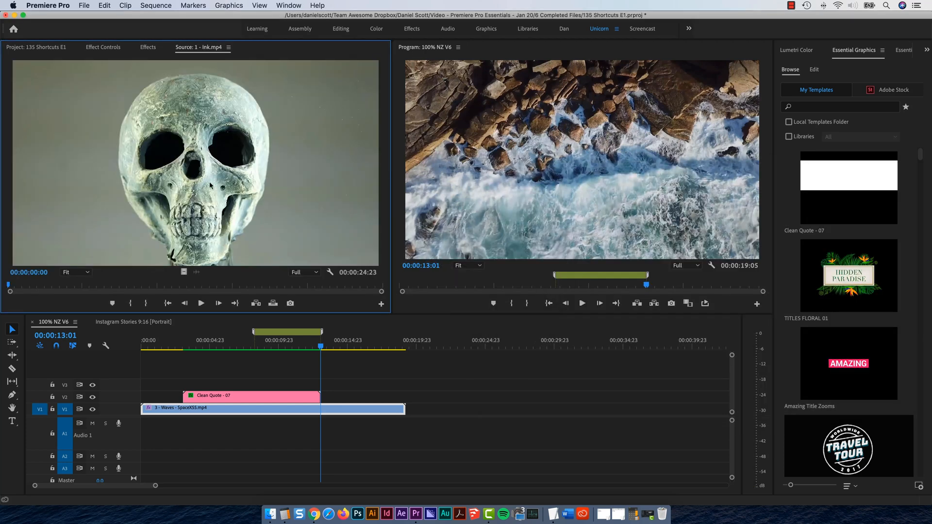
click(161, 287)
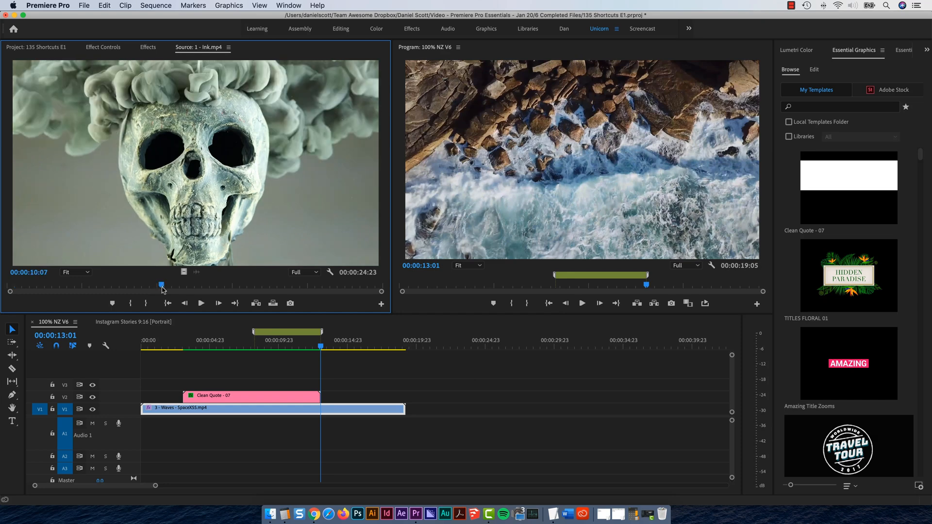
- Check the Project panel and the Finder folder, then play 1 - Ink.mp4 in the Source monitor up to 00:00:18:08
click(47, 49)
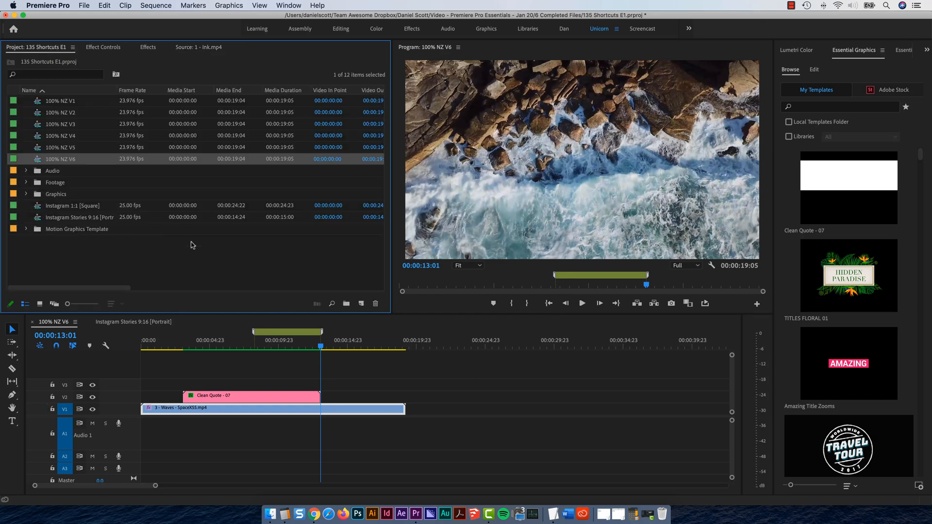
key(super+Tab)
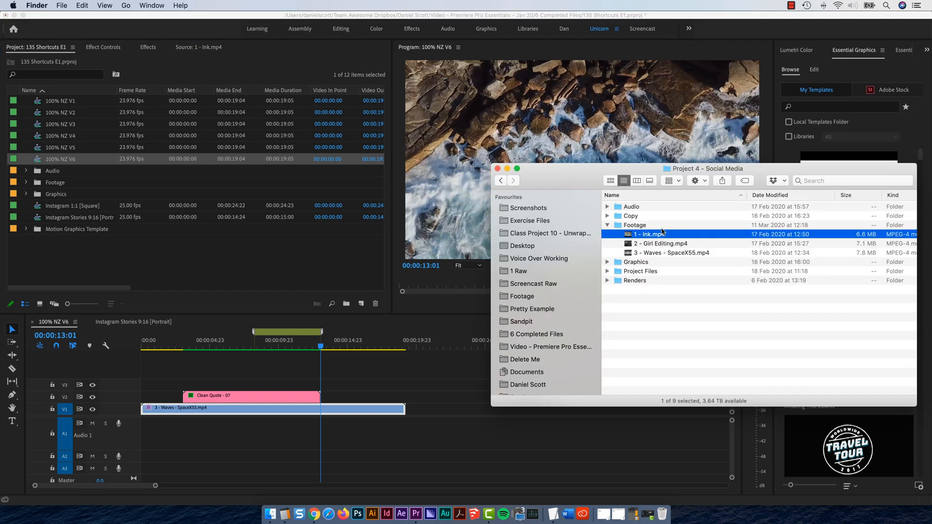
click(207, 51)
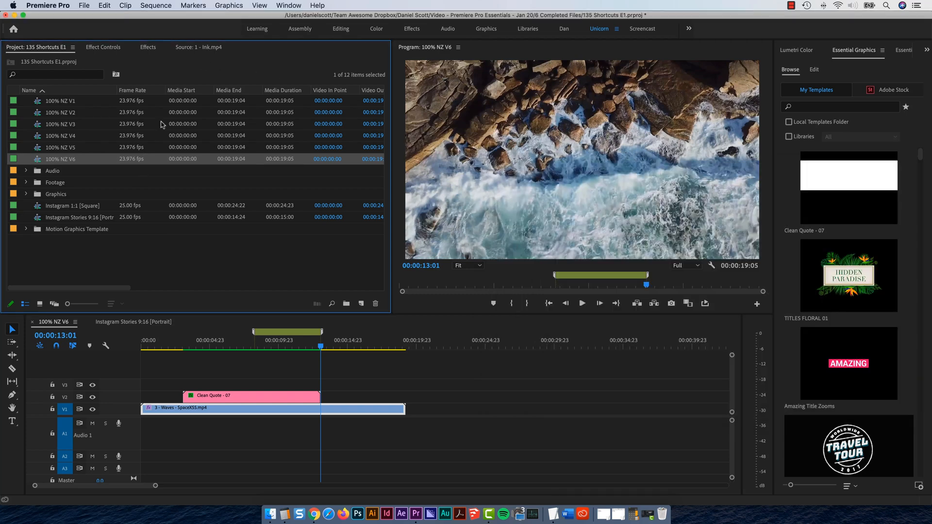
click(204, 47)
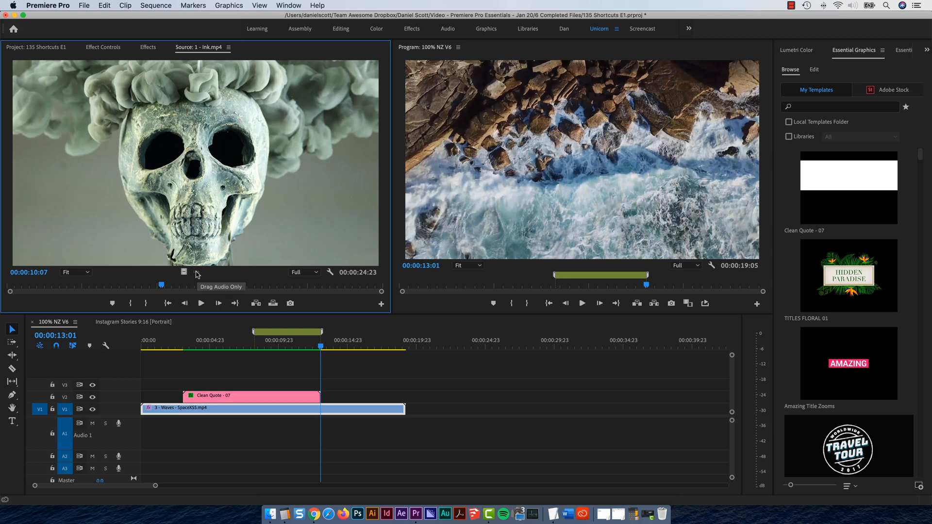
click(201, 303)
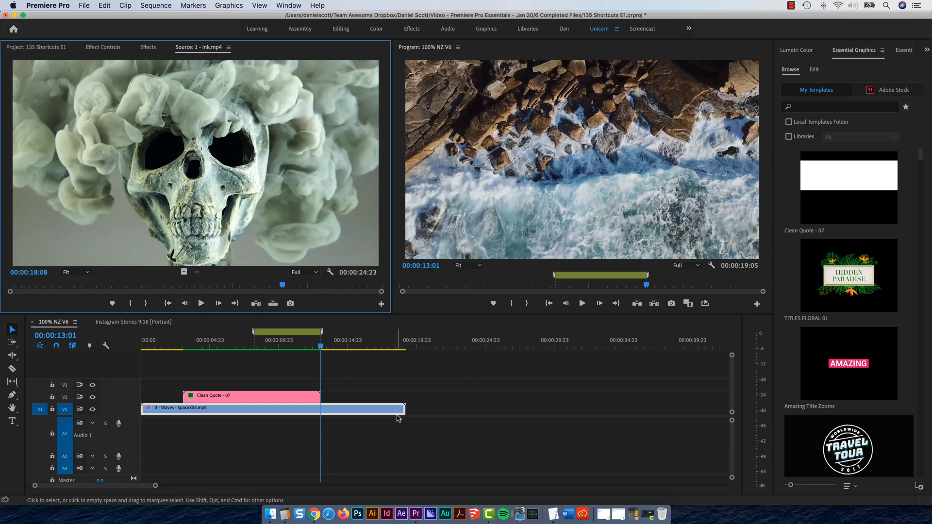
- Open the Footage bin from the Project panel and load 2 - Girl Editing.mp4 in the Source monitor
click(43, 47)
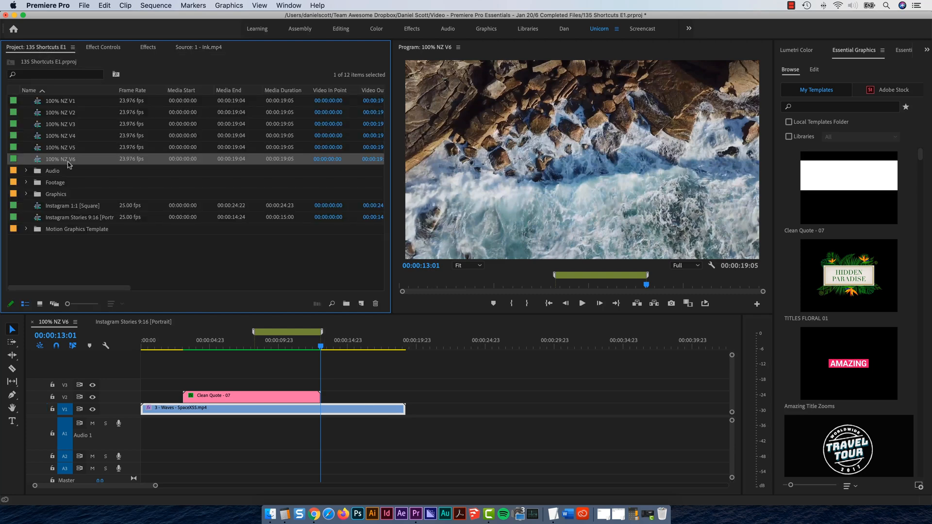
click(199, 47)
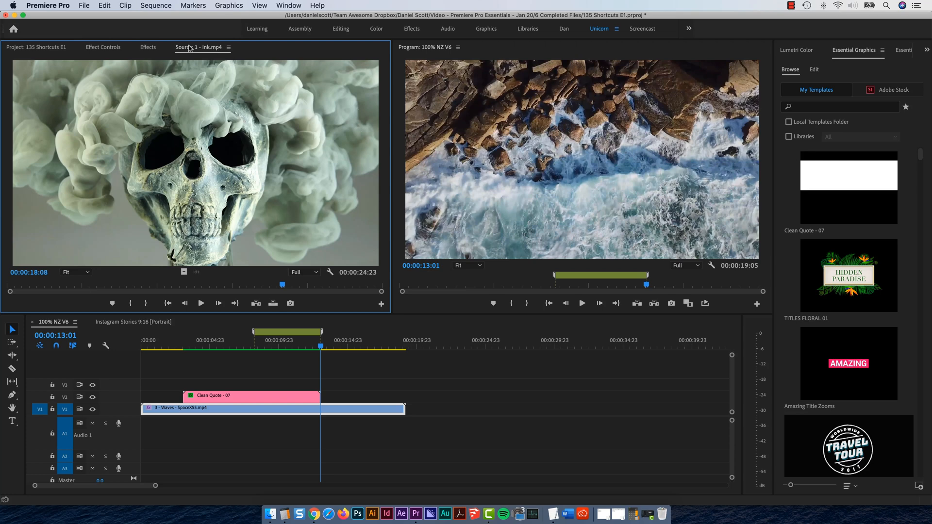
click(45, 49)
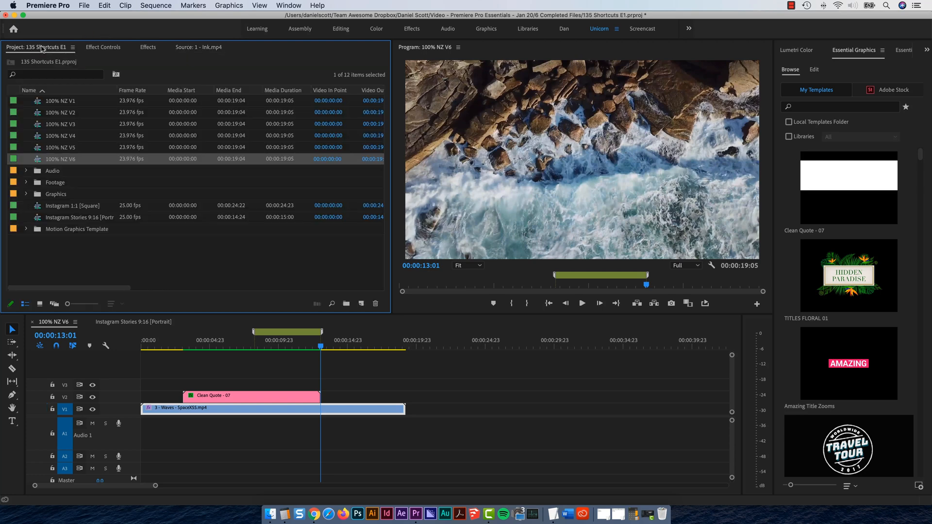
double_click(32, 185)
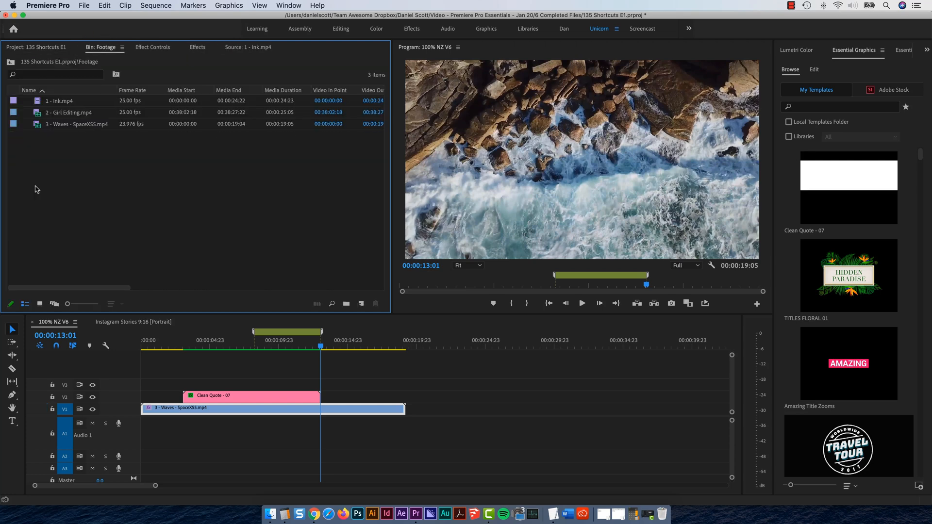
double_click(39, 116)
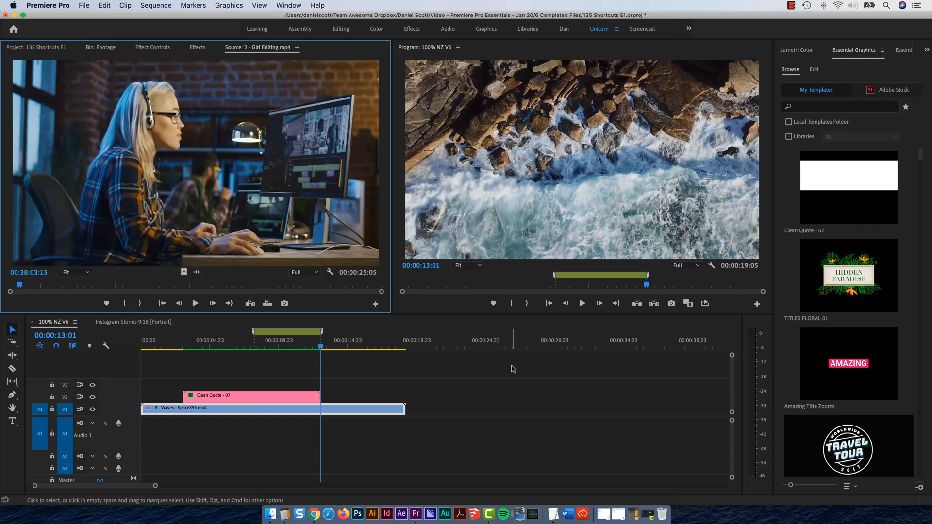
- Switch focus between the Project panel, Source monitor, Timeline and Program monitor, ending on the Timeline
key(shift)
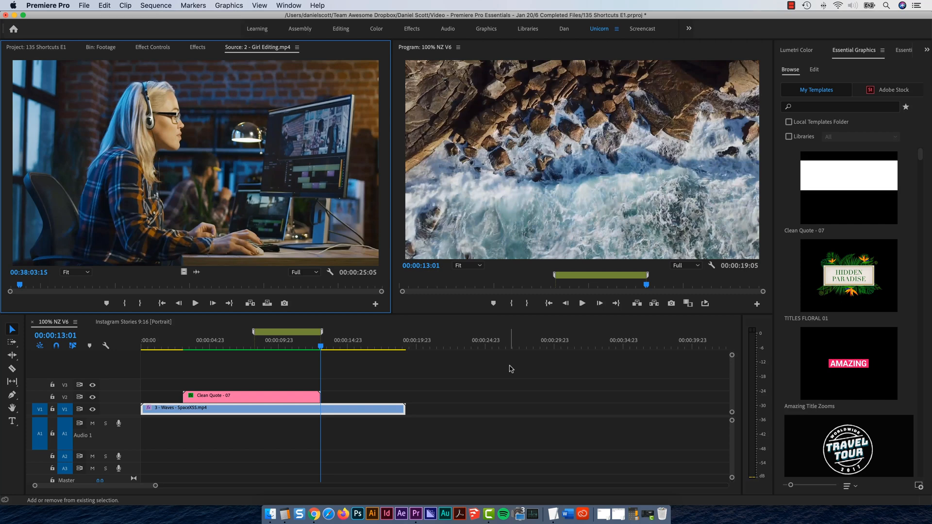
key(shift+1)
key(shift+2)
key(shift+3)
key(shift+4)
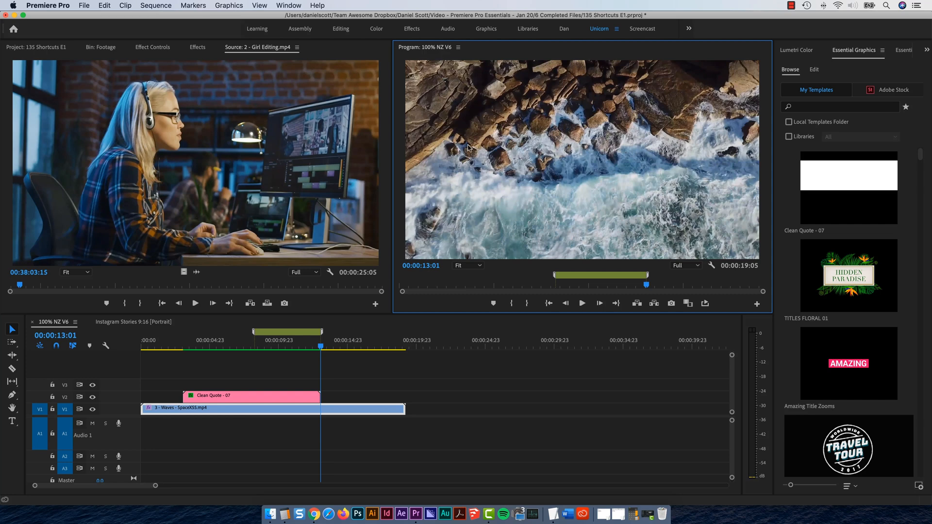
key(shift+3)
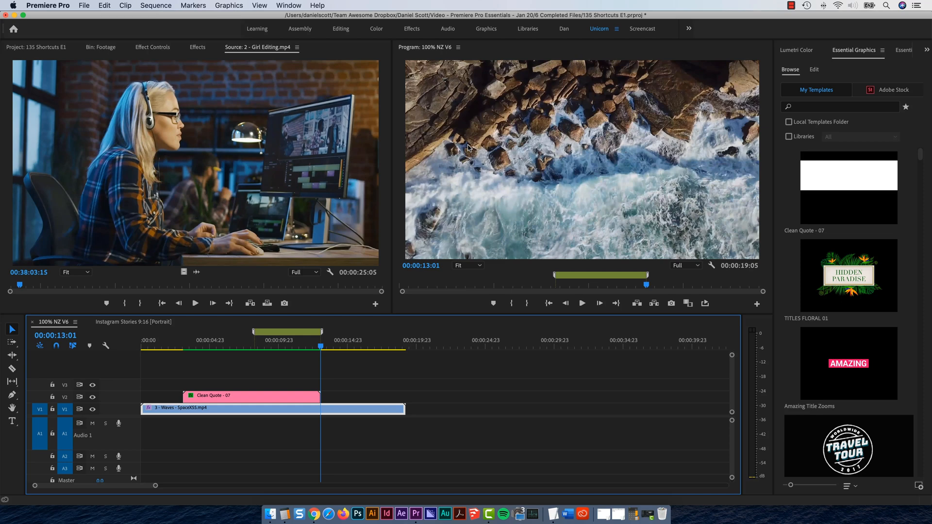
- Narrow the panel group holding Project, Effect Controls, Effects and Source, and view its Effect Controls and Footage bin
click(48, 49)
click(160, 49)
click(209, 49)
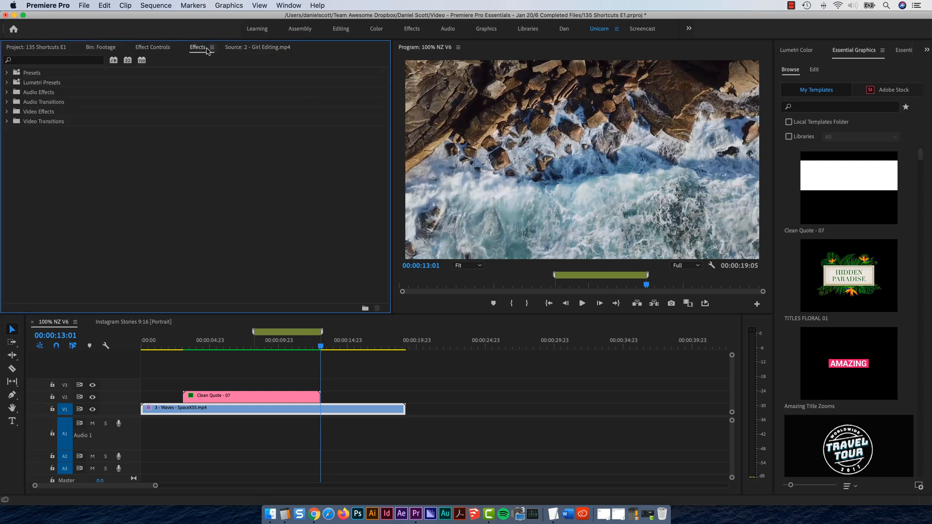
drag(392, 141, 189, 147)
click(76, 48)
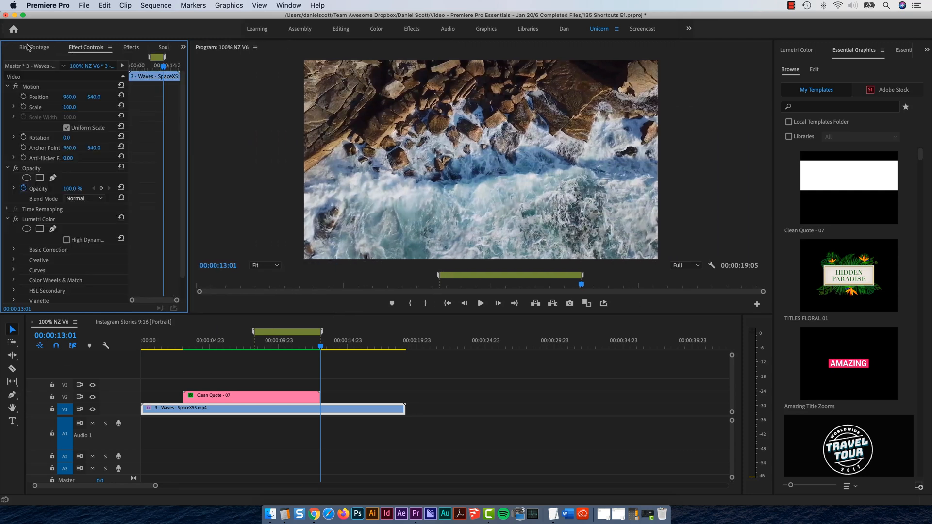
click(30, 47)
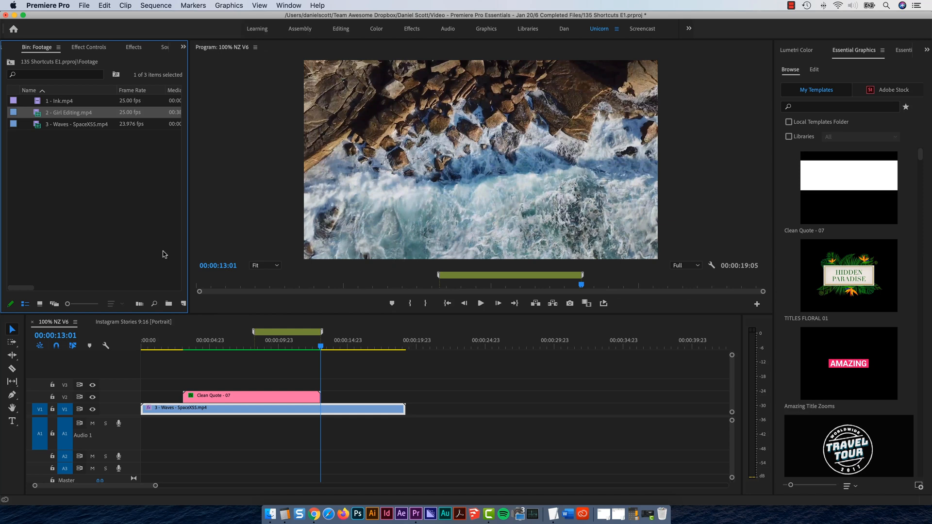
- Bring forward the Project panel, Source monitor, Effect Controls and Effects in turn, ending on the Project panel
key(shift+1)
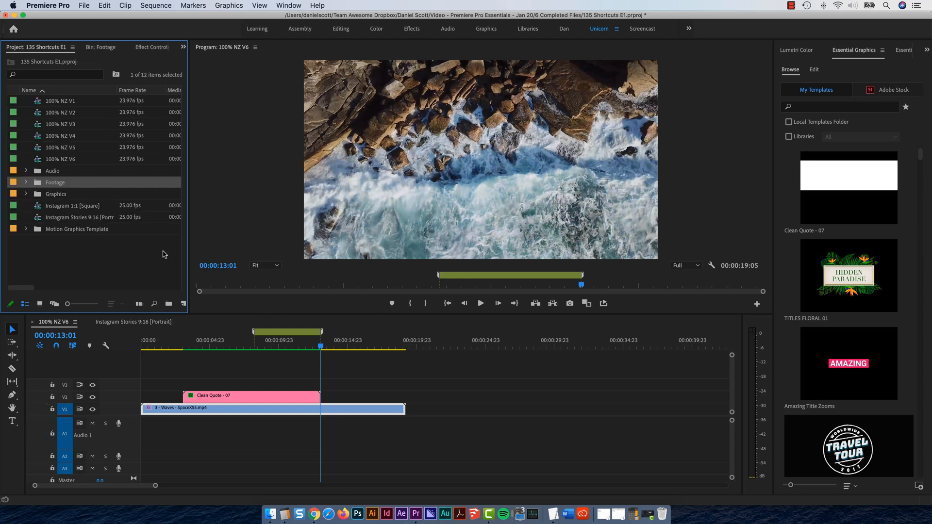
key(shift+2)
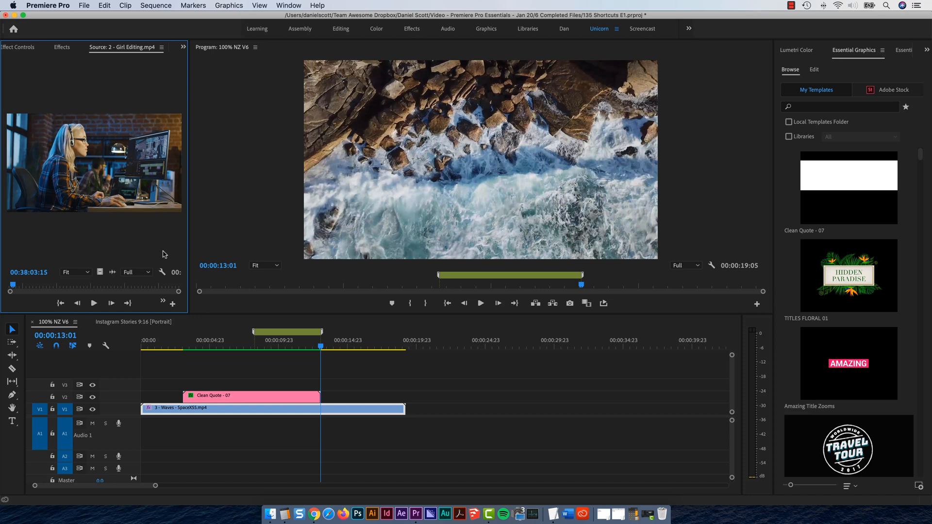
key(shift+5)
key(shift+7)
key(shift+1)
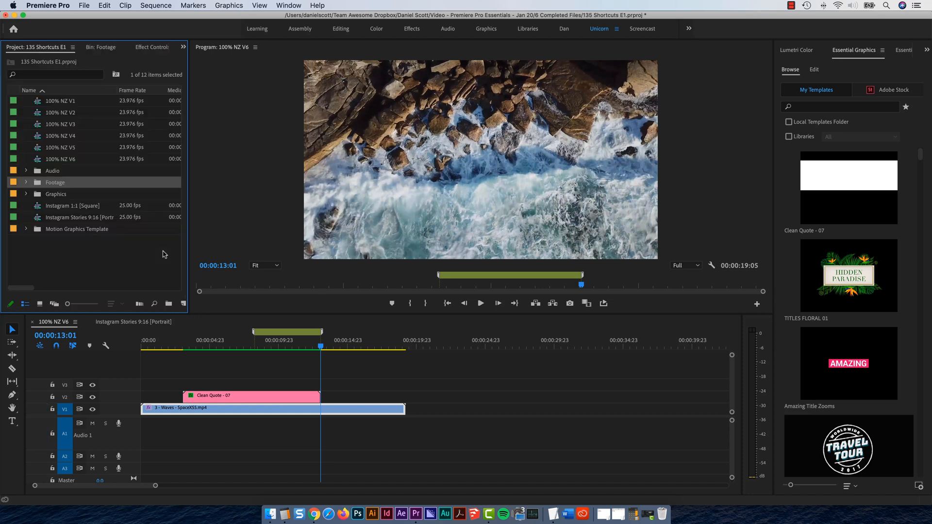
- Bring the Effects panel forward, followed by the Effect Controls panel
key(shift+7)
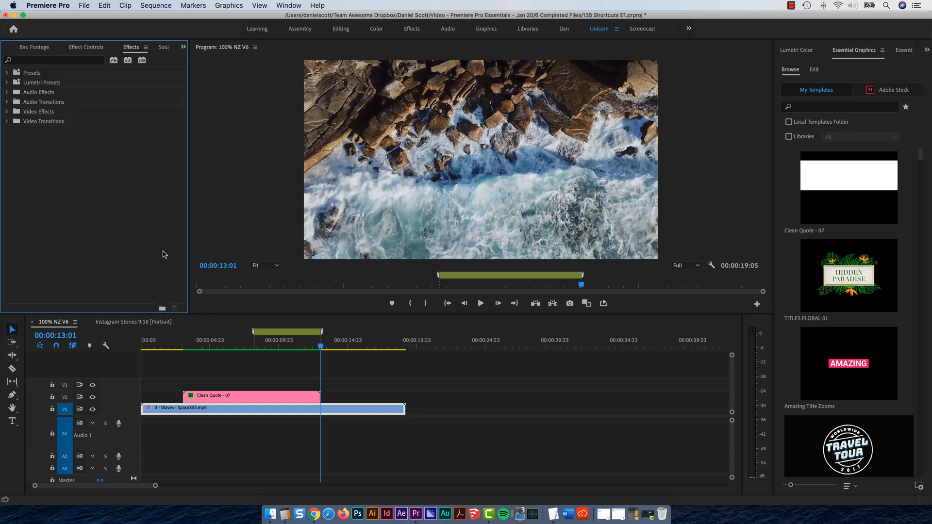
key(shift+5)
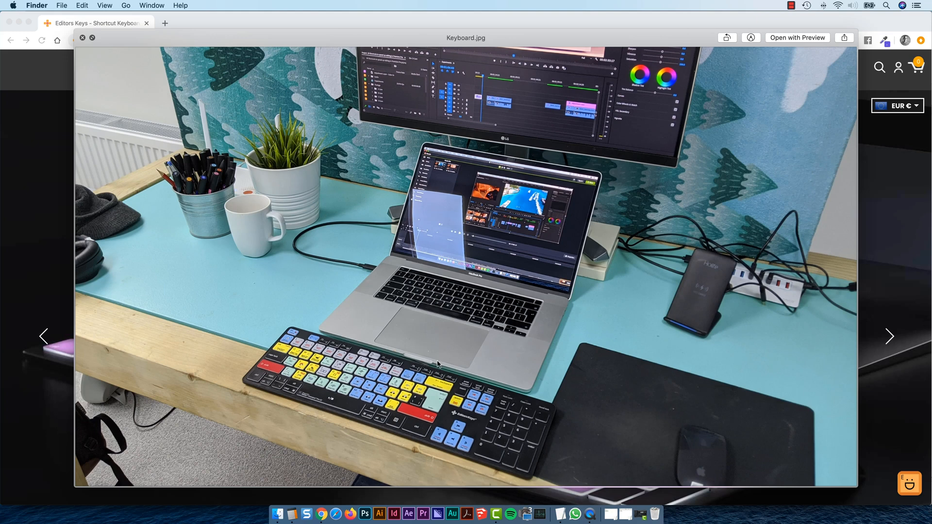
- Browse the keyboard photos in Finder's preview from Keyboard.jpg to the Keyboard 2.jpg close-up, and close the preview
key(Down)
key(Up)
key(Up)
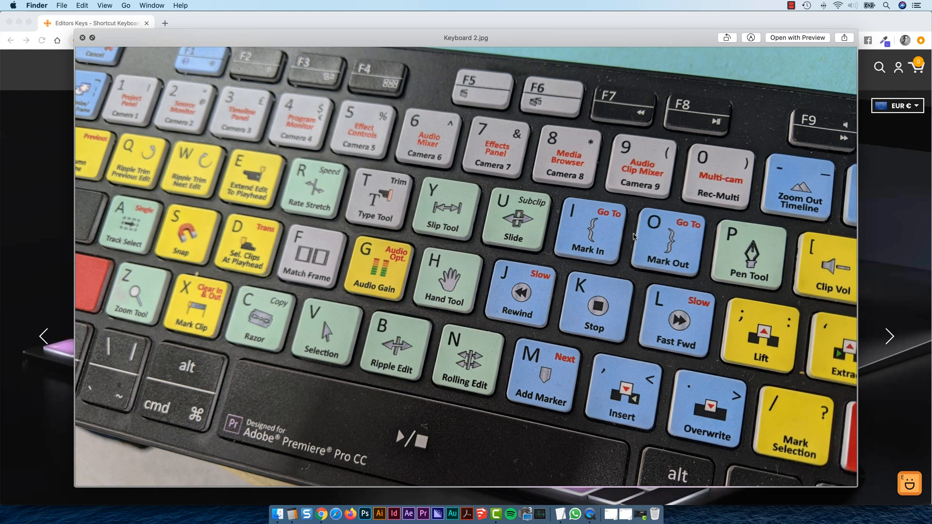
key(space)
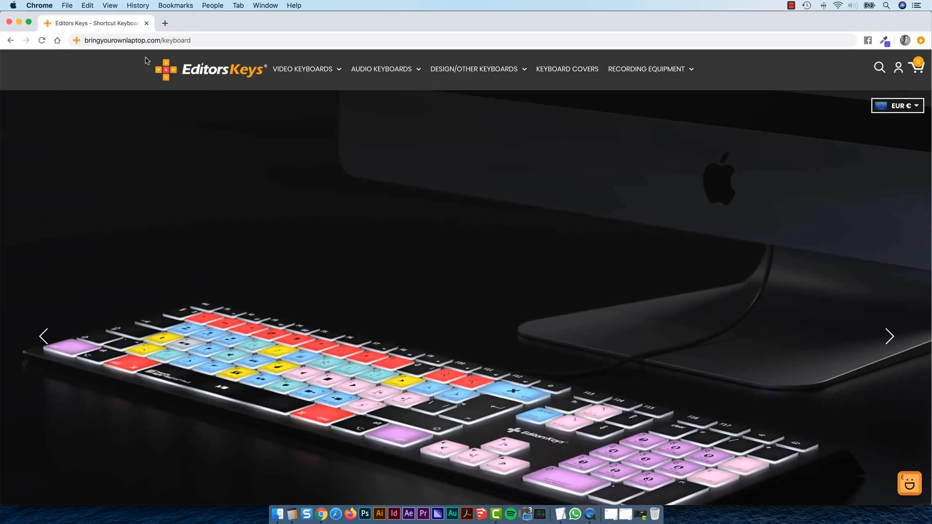
- Highlight the bringyourownlaptop.com/keyboard address in Chrome, review Keyboard 2.jpg in Finder again, and return to the Editors Keys page
click(108, 40)
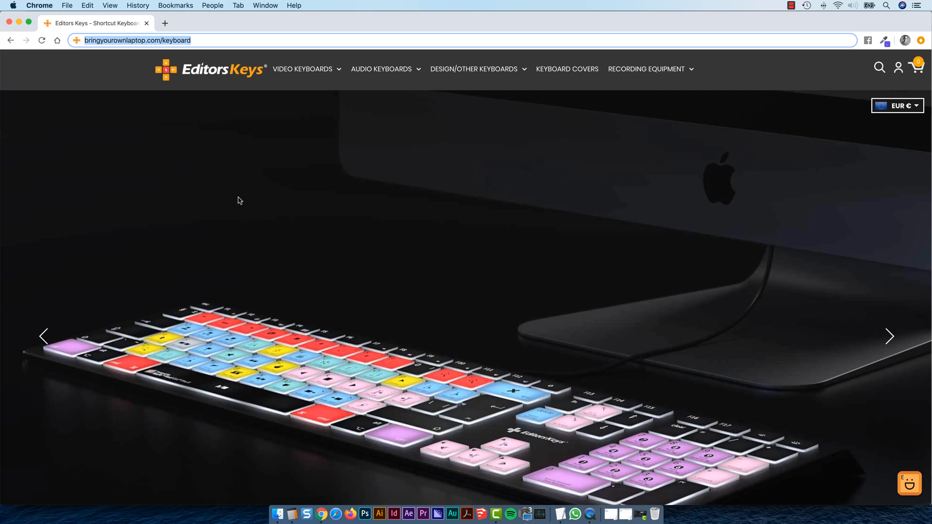
key(super+Tab)
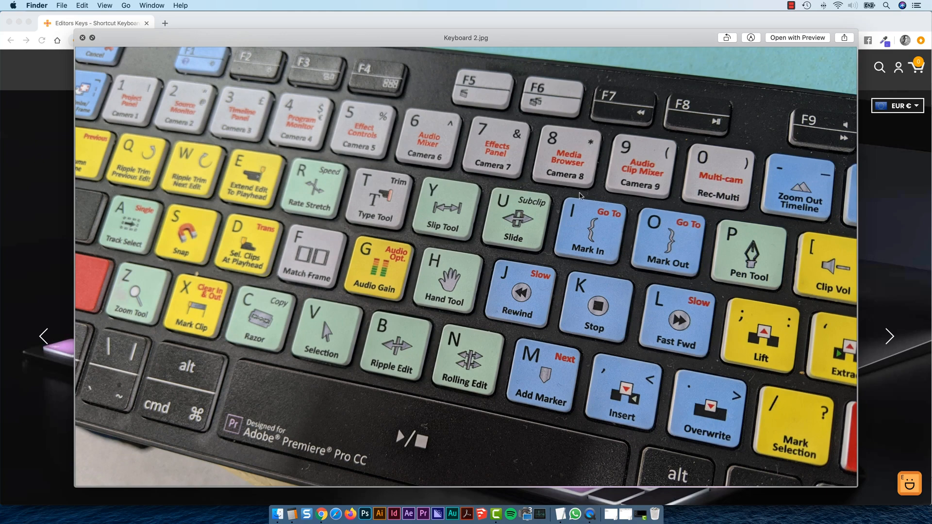
click(920, 201)
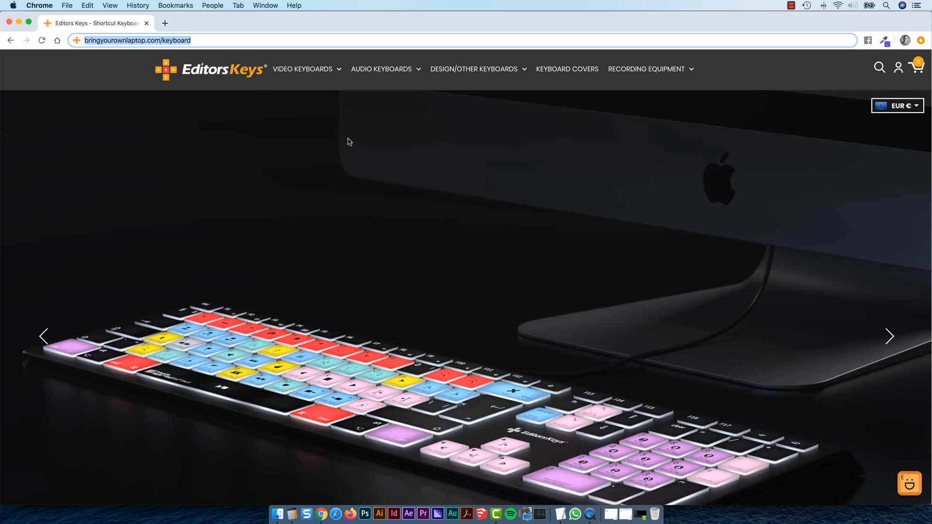
- Open the Adobe Premiere Keyboards collection on the Editors Keys site and view the Design/Other Keyboards categories
mouse_move(328, 73)
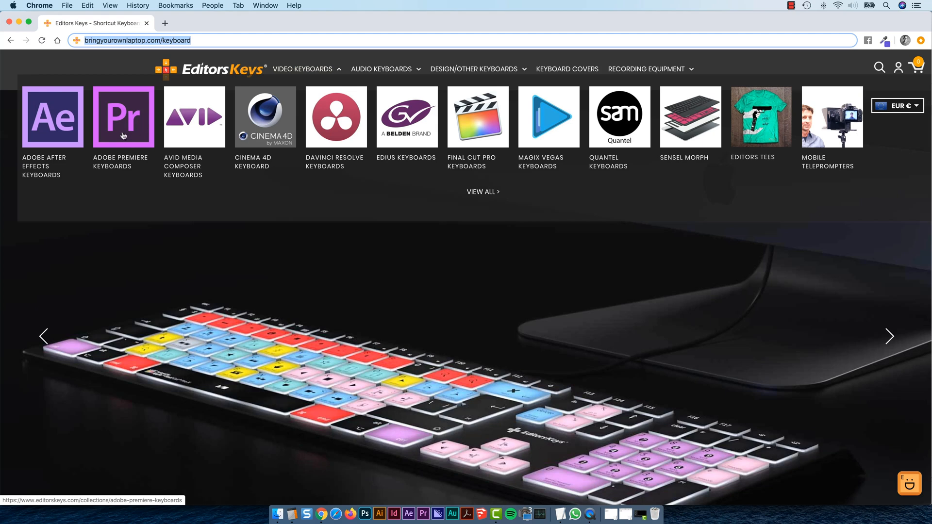
click(132, 139)
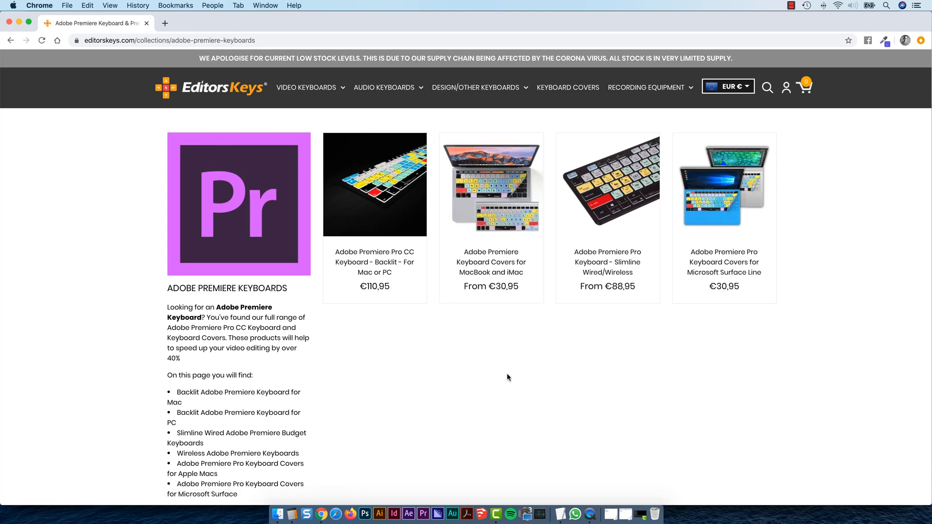
mouse_move(482, 83)
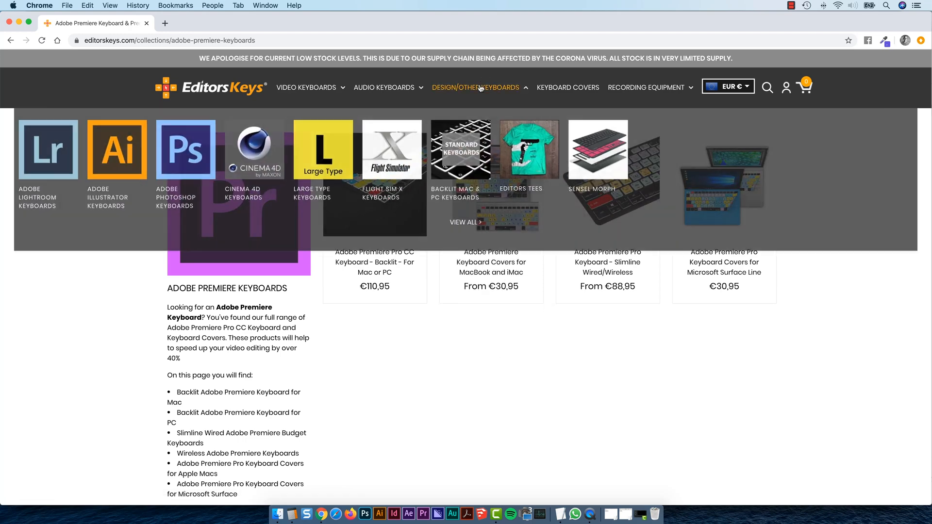